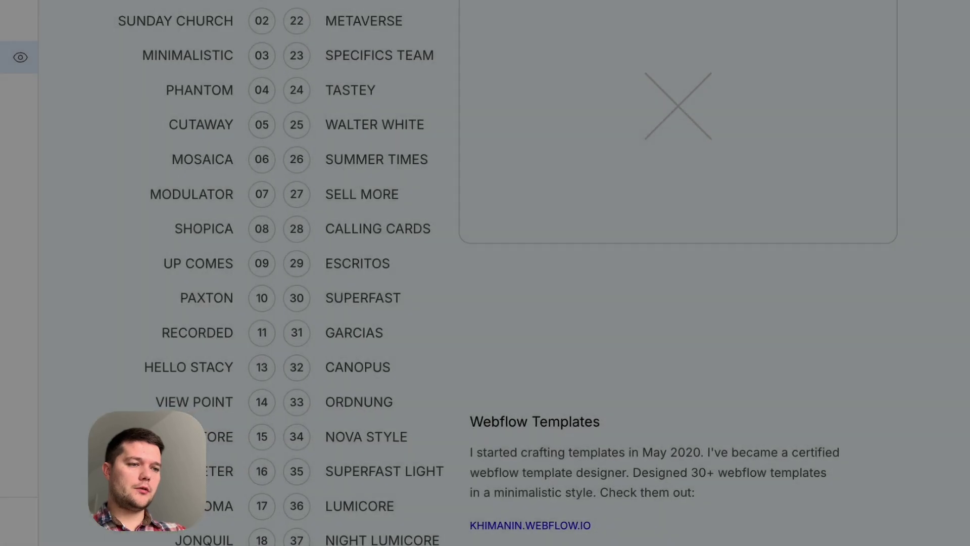
- Replace the placeholder paragraph in the Happy Tickets tab content with an empty Box
{"action": "scroll", "coordinate": [500, 273], "scroll_direction": "down", "scroll_amount": 15}
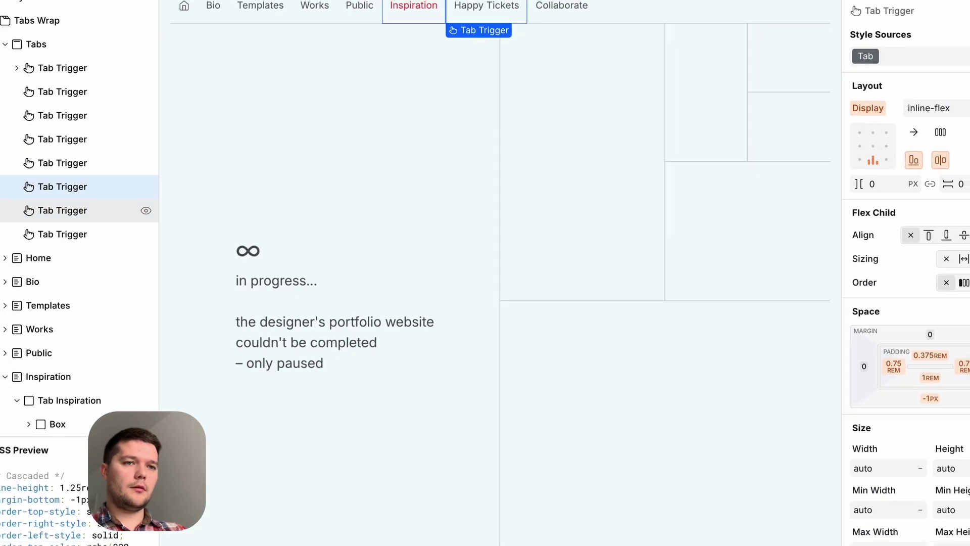
{"action": "left_click", "coordinate": [470, 15]}
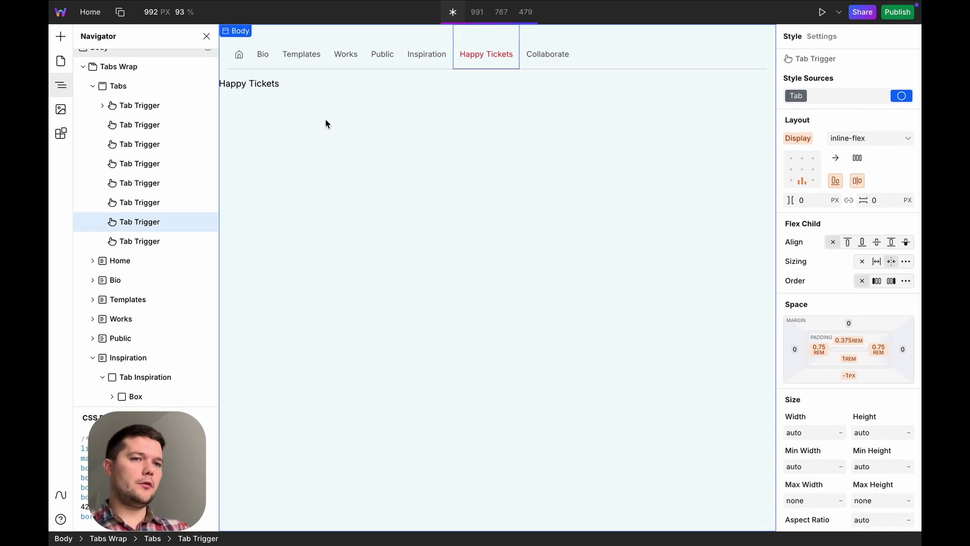
{"action": "left_click", "coordinate": [264, 78]}
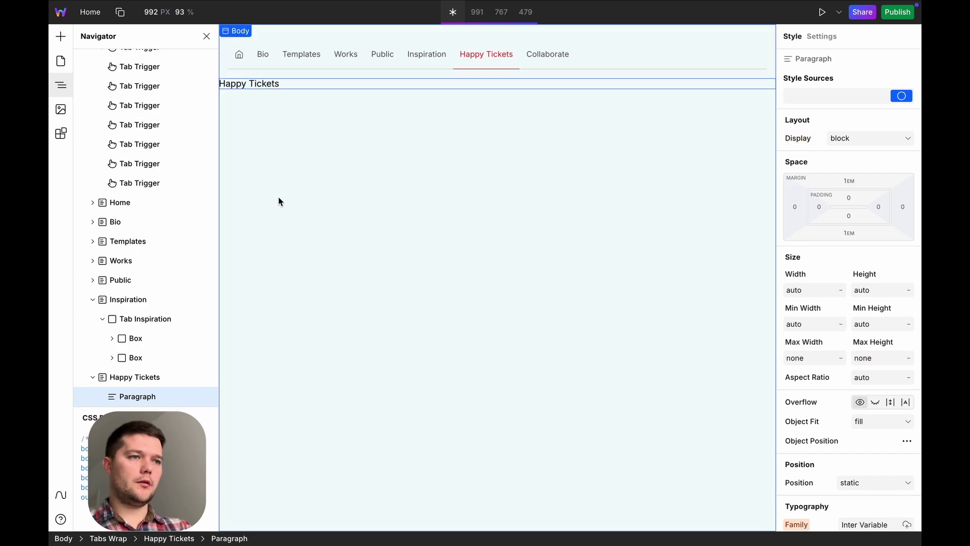
{"action": "scroll", "coordinate": [162, 337], "scroll_direction": "down", "scroll_amount": 2}
{"action": "key", "text": "ctrl+k"}
{"action": "type", "text": "box"}
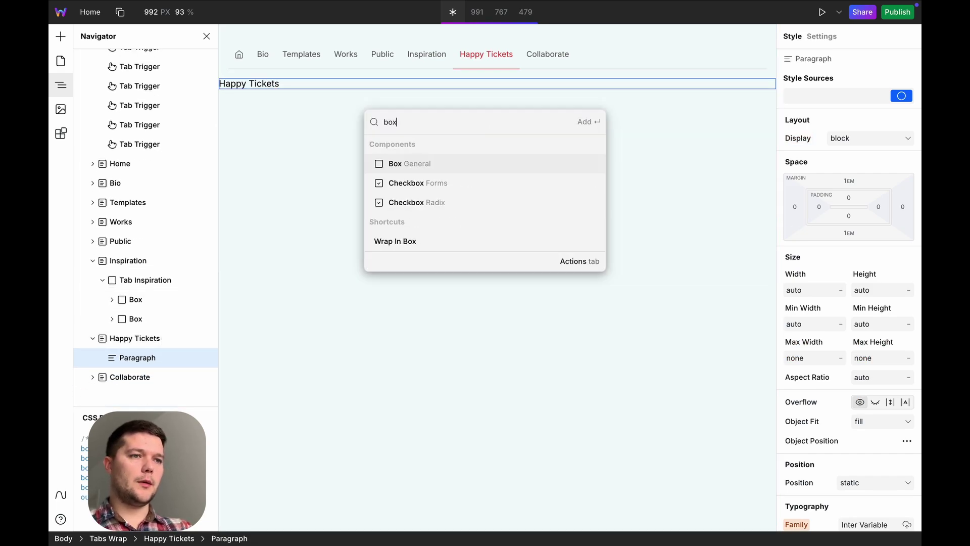
{"action": "key", "text": "Escape"}
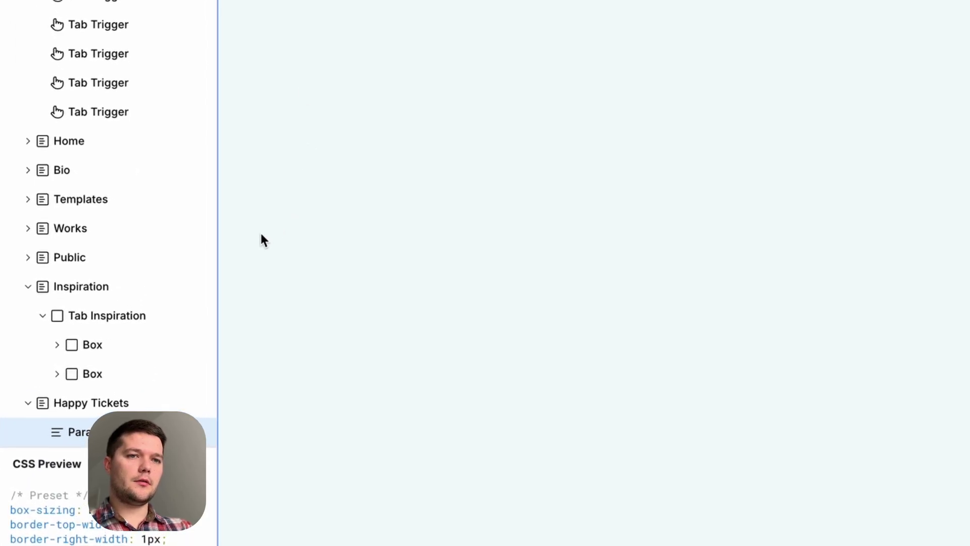
{"action": "scroll", "coordinate": [132, 343], "scroll_direction": "down", "scroll_amount": 2}
{"action": "key", "text": "ctrl+k"}
{"action": "type", "text": "box"}
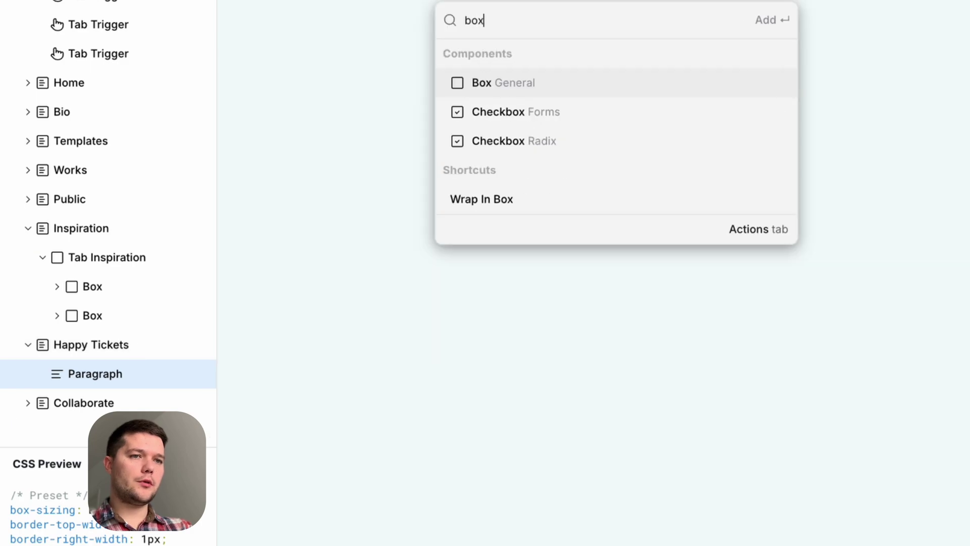
{"action": "key", "text": "Return"}
{"action": "left_click", "coordinate": [145, 359]}
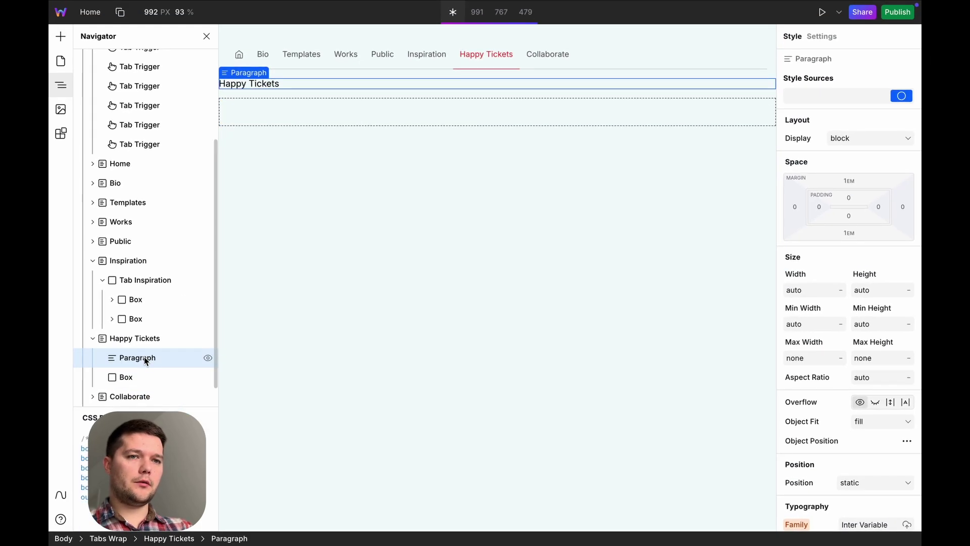
{"action": "key", "text": "Delete"}
- Add an Image and a nested Box inside the Happy Tickets box
{"action": "key", "text": "ctrl+k"}
{"action": "type", "text": "ima"}
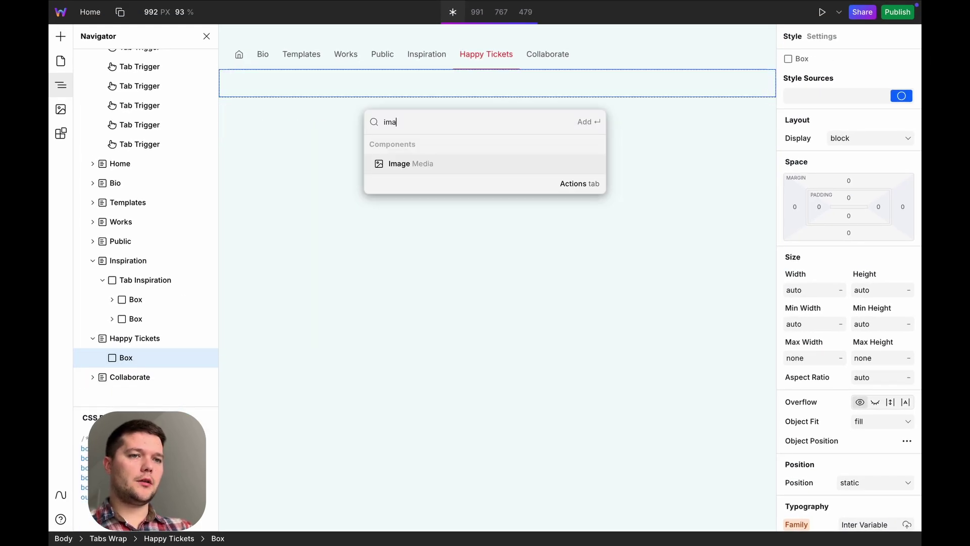
{"action": "key", "text": "Return"}
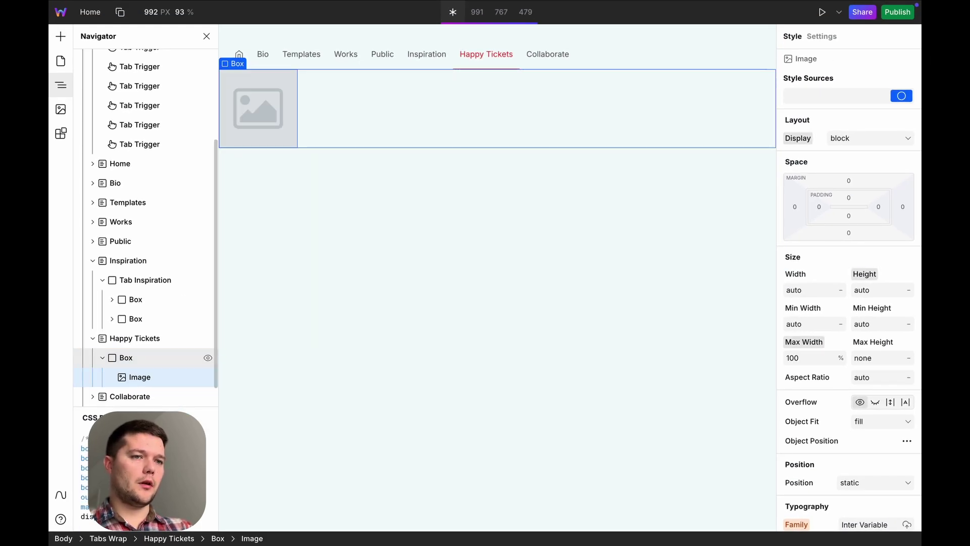
{"action": "left_click", "coordinate": [134, 357]}
{"action": "key", "text": "ctrl+k"}
{"action": "type", "text": "box"}
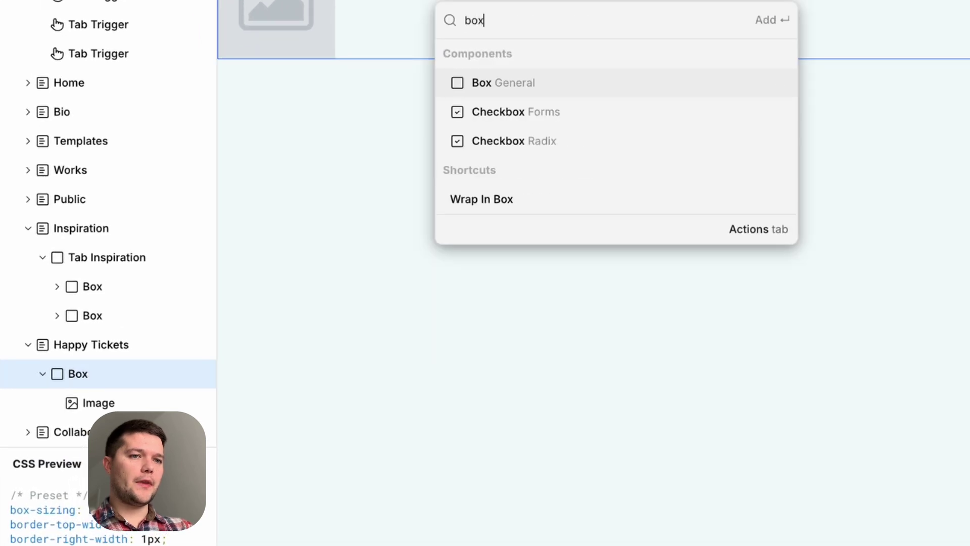
{"action": "key", "text": "Return"}
- Add a Heading and a Text element to the nested box below the image
{"action": "key", "text": "ctrl+k"}
{"action": "type", "text": "he"}
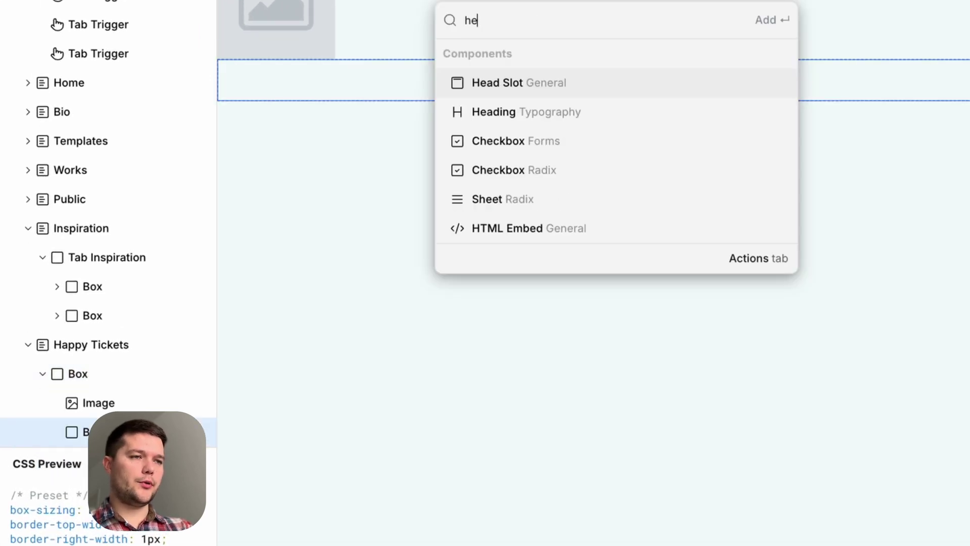
{"action": "key", "text": "Down"}
{"action": "key", "text": "Return"}
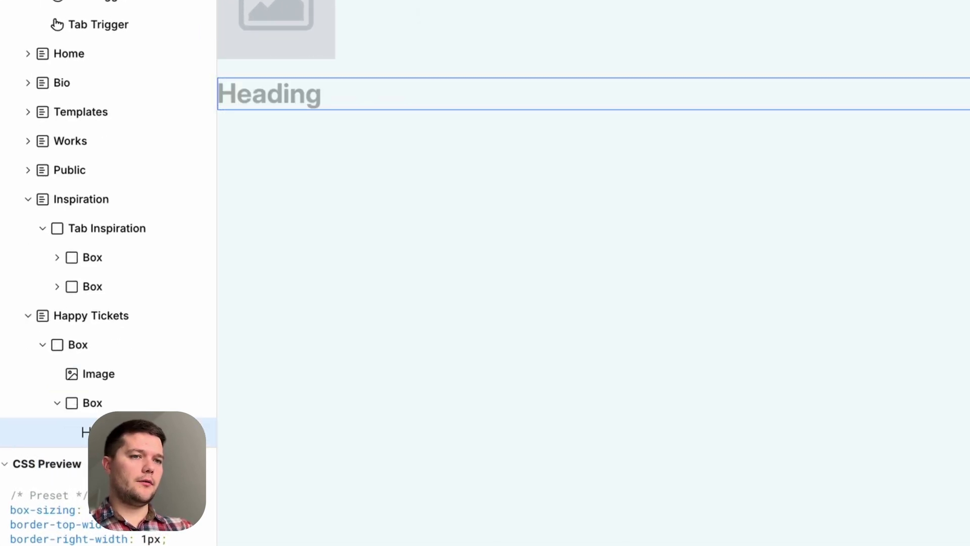
{"action": "left_click", "coordinate": [106, 401]}
{"action": "key", "text": "ctrl+k"}
{"action": "type", "text": "tex"}
{"action": "key", "text": "Down"}
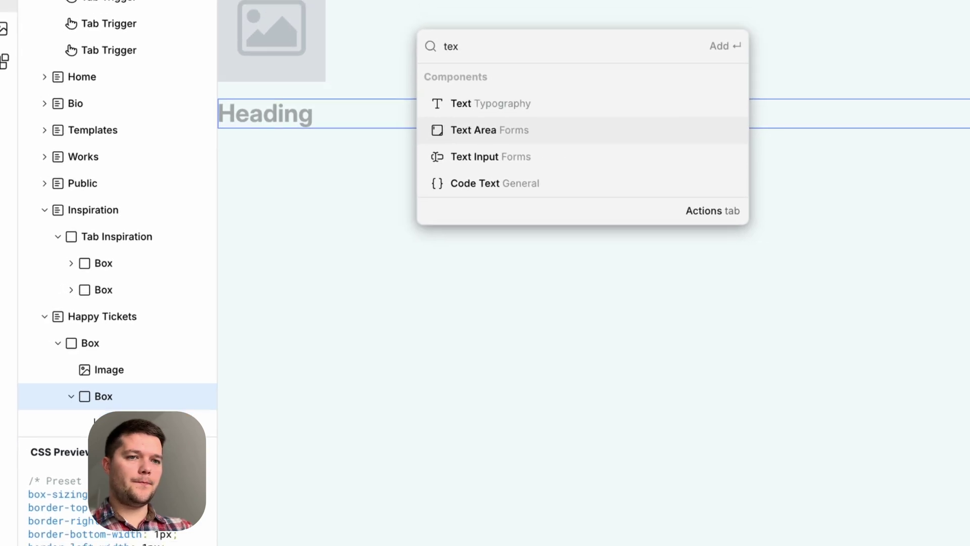
{"action": "key", "text": "Up"}
{"action": "key", "text": "Return"}
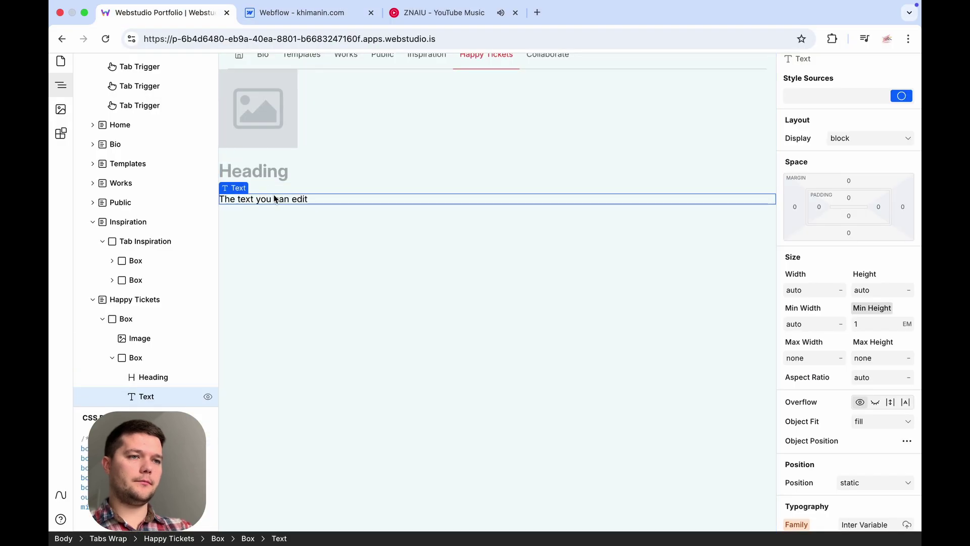
- Set the heading to "Ukrainian Happy Tickets Collection 😄" and the text below it to "Public Transport (2008-2018)"
{"action": "left_click", "coordinate": [265, 290]}
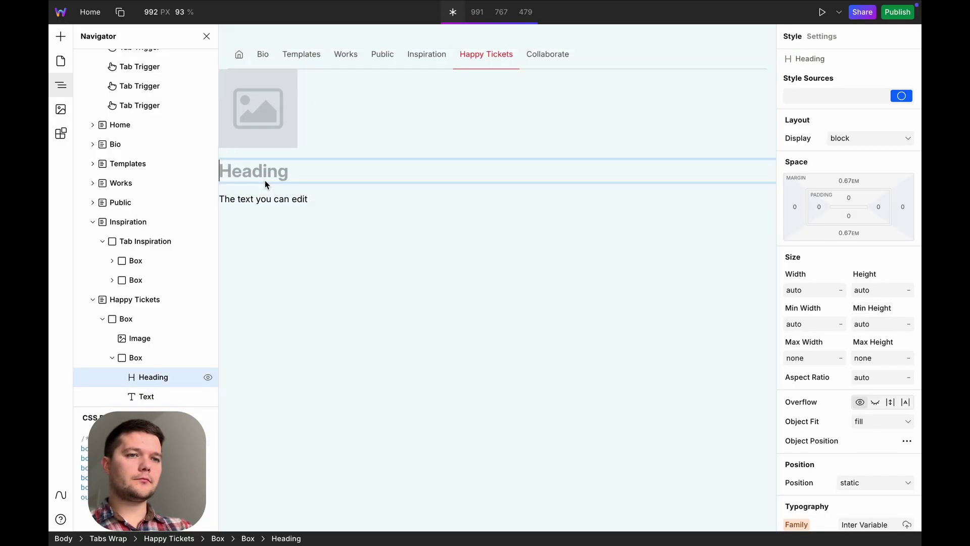
{"action": "type", "text": "Ukrainian Happy Tickets Collection 😄"}
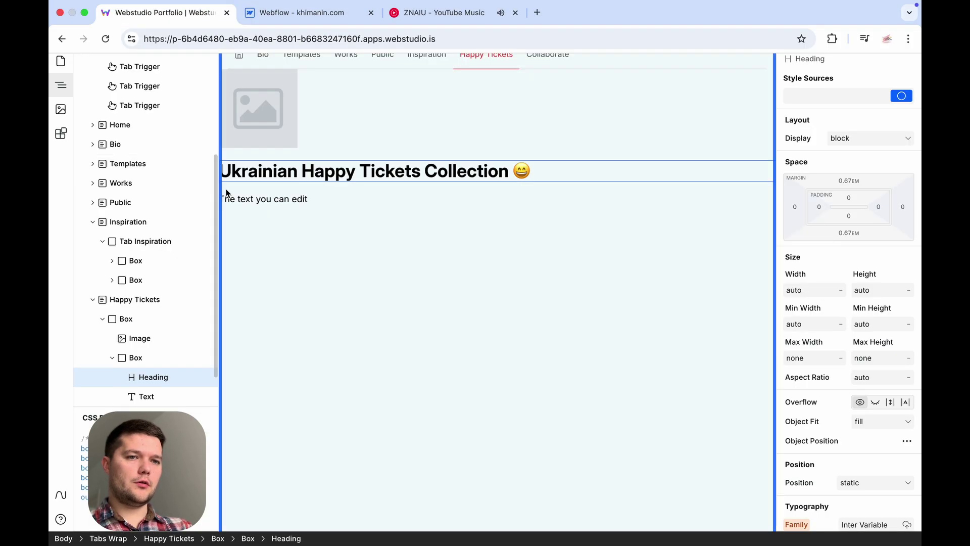
{"action": "left_click", "coordinate": [226, 193]}
{"action": "key", "text": "ctrl+v"}
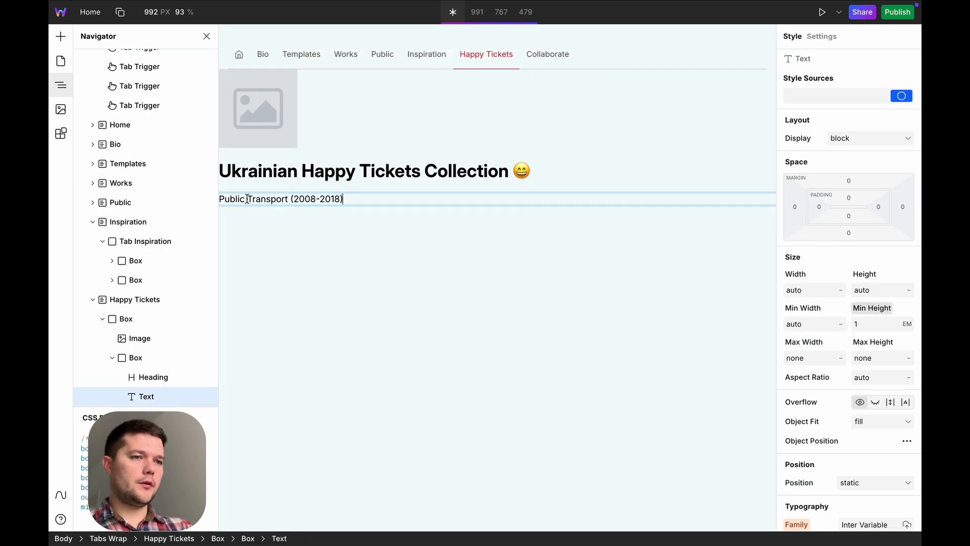
- Choose the uploaded tickets JPEG as the source of the Happy Tickets image
{"action": "left_click", "coordinate": [152, 338]}
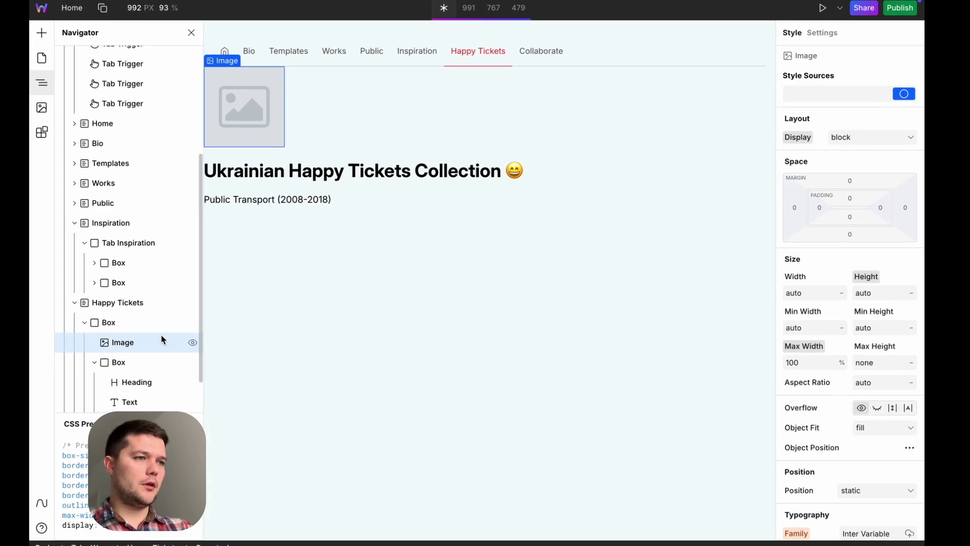
{"action": "left_click", "coordinate": [847, 228]}
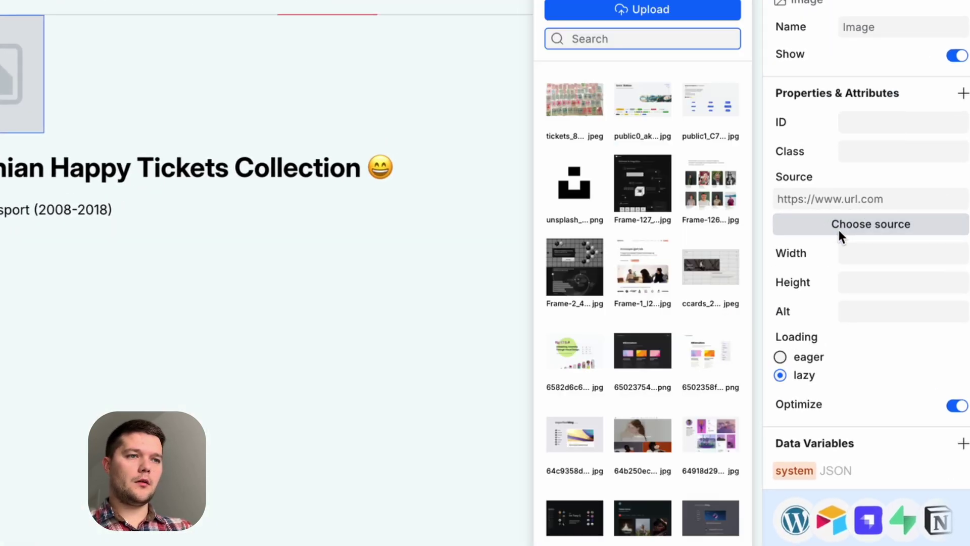
{"action": "left_click", "coordinate": [578, 109]}
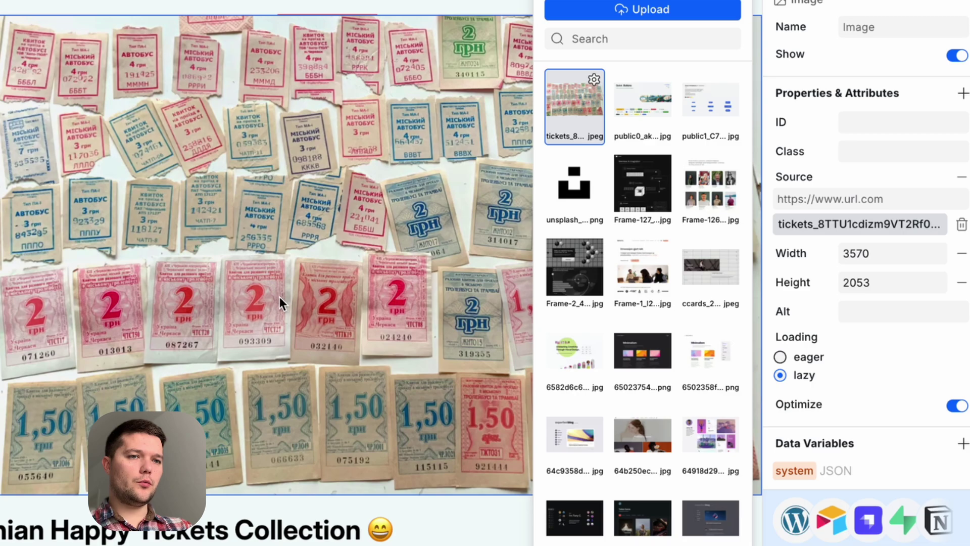
{"action": "key", "text": "Escape"}
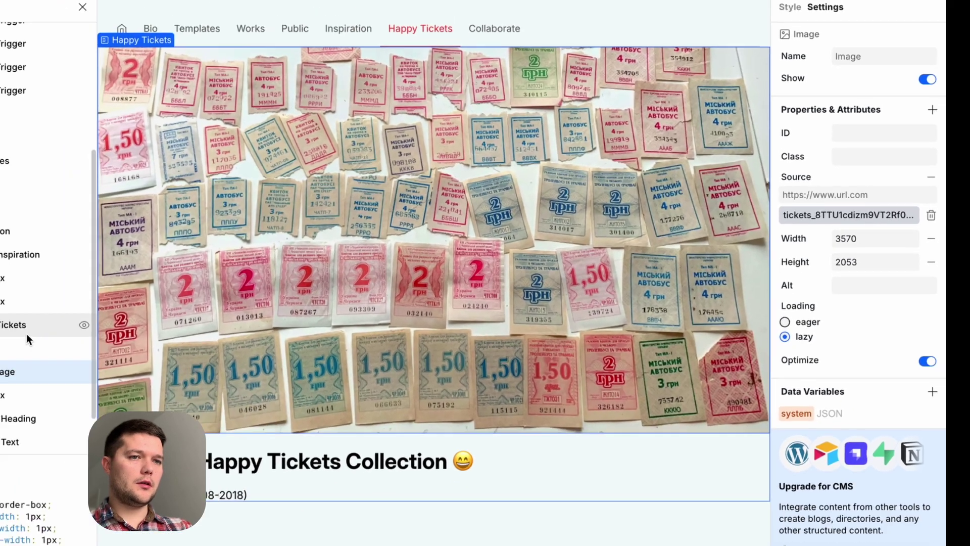
- Give the outer Happy Tickets box a top margin of -5rem and a height of 100vh
{"action": "left_click", "coordinate": [153, 317]}
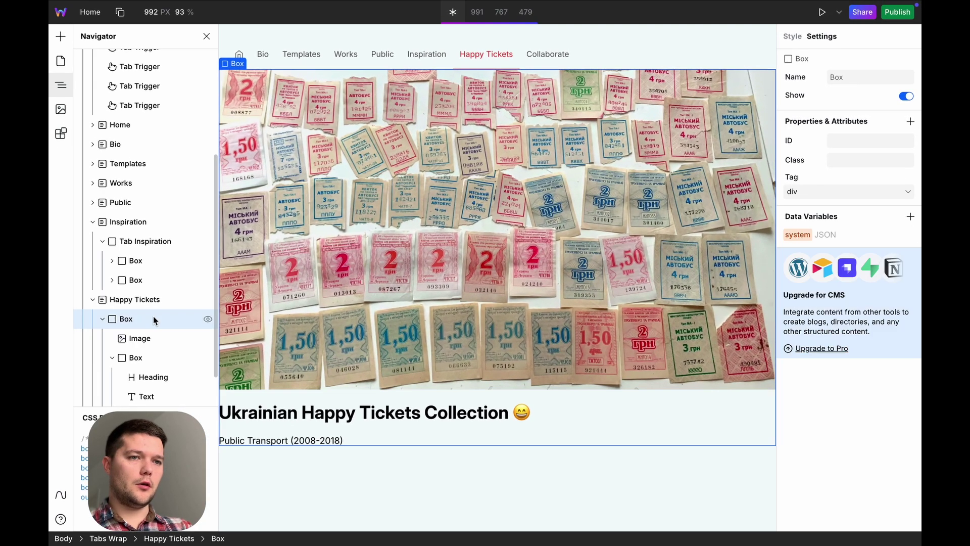
{"action": "left_click", "coordinate": [799, 41]}
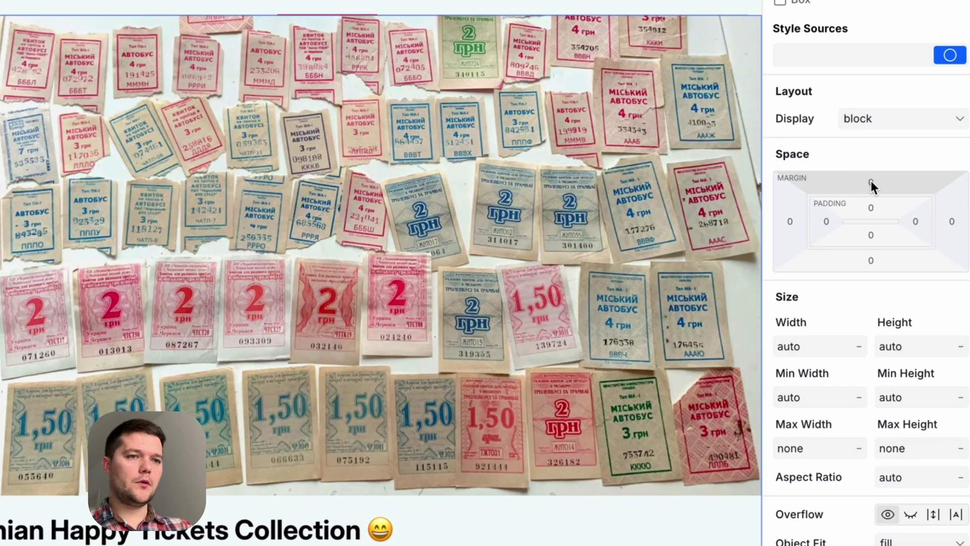
{"action": "left_click", "coordinate": [849, 179]}
{"action": "type", "text": "-5rem"}
{"action": "key", "text": "Return"}
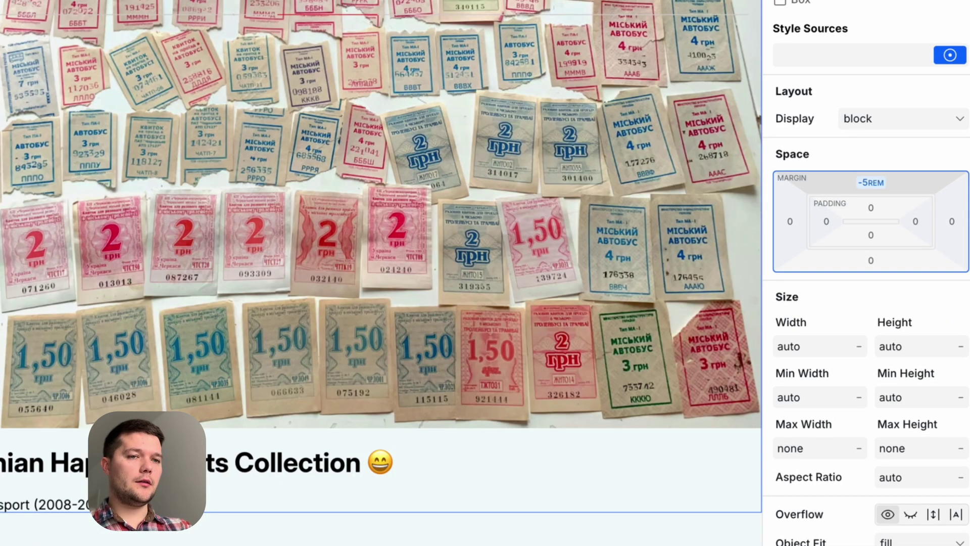
{"action": "left_click", "coordinate": [902, 347]}
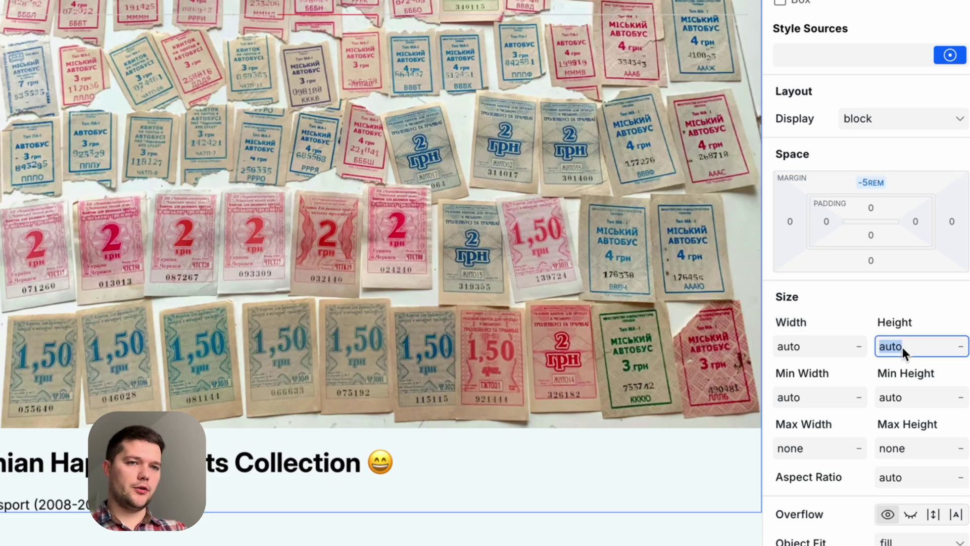
{"action": "type", "text": "100vh"}
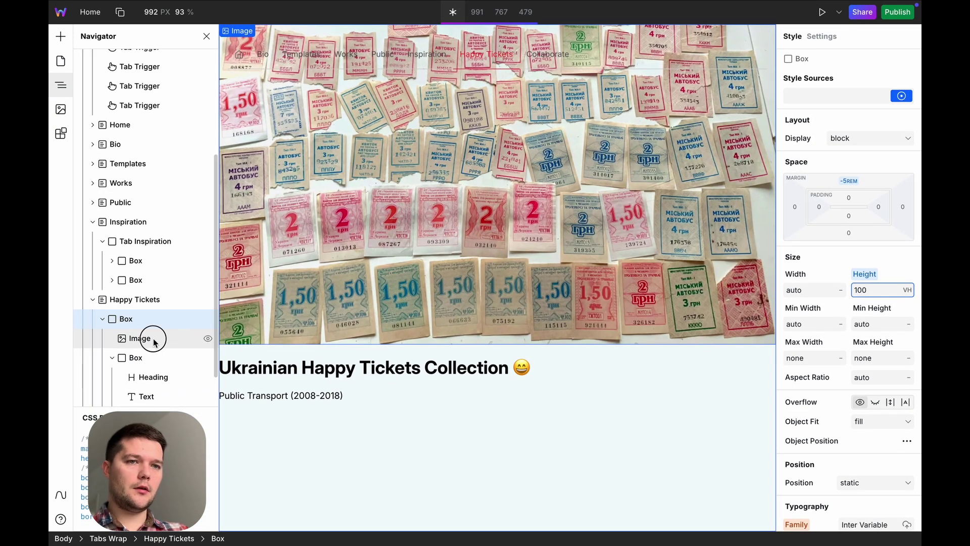
- Set the tickets image's width and height to 100% and its max width to none
{"action": "left_click", "coordinate": [155, 338]}
{"action": "left_click", "coordinate": [811, 289]}
{"action": "type", "text": "100"}
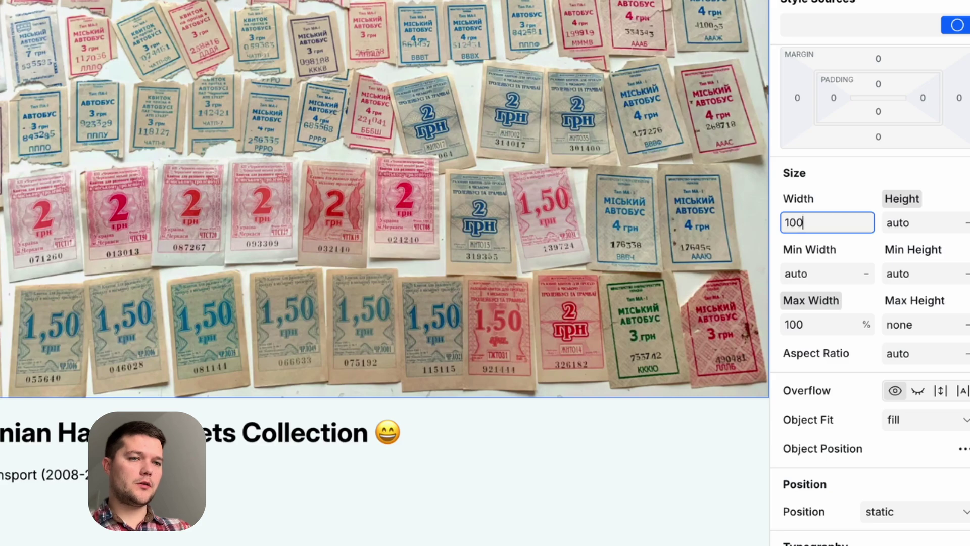
{"action": "key", "text": "Return"}
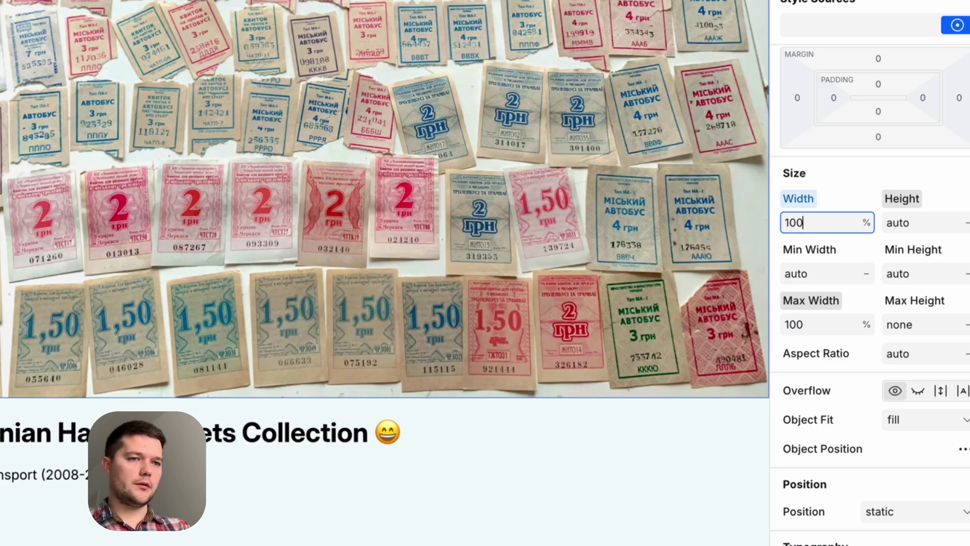
{"action": "left_click", "coordinate": [829, 324]}
{"action": "type", "text": "none"}
{"action": "key", "text": "Return"}
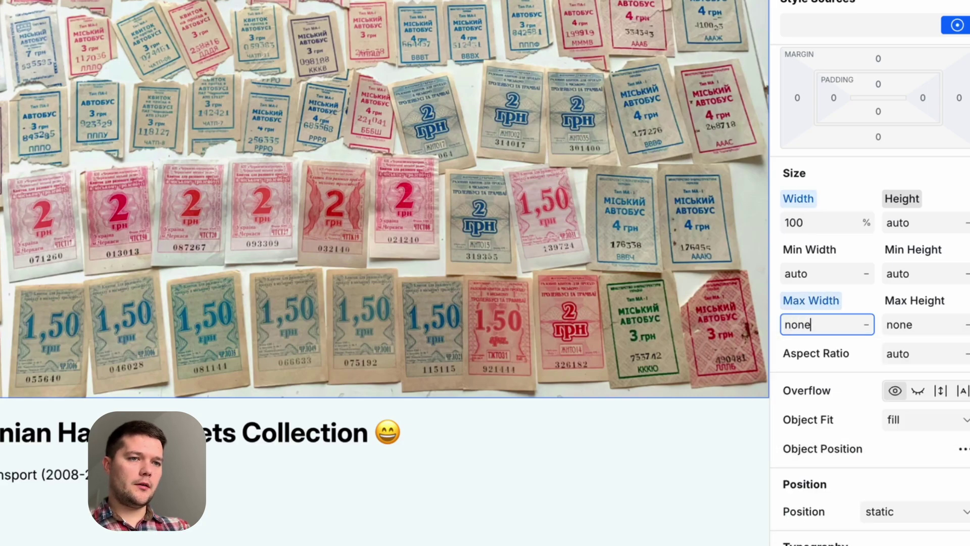
{"action": "left_click", "coordinate": [908, 229]}
{"action": "type", "text": "100"}
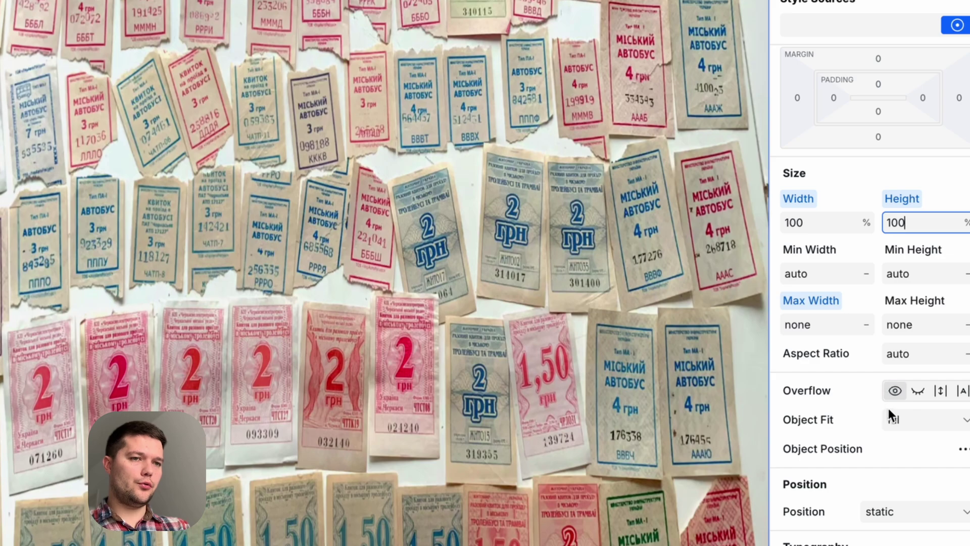
- Set the tickets image's object fit to cover and the outer box's overflow to hidden
{"action": "left_click", "coordinate": [899, 418]}
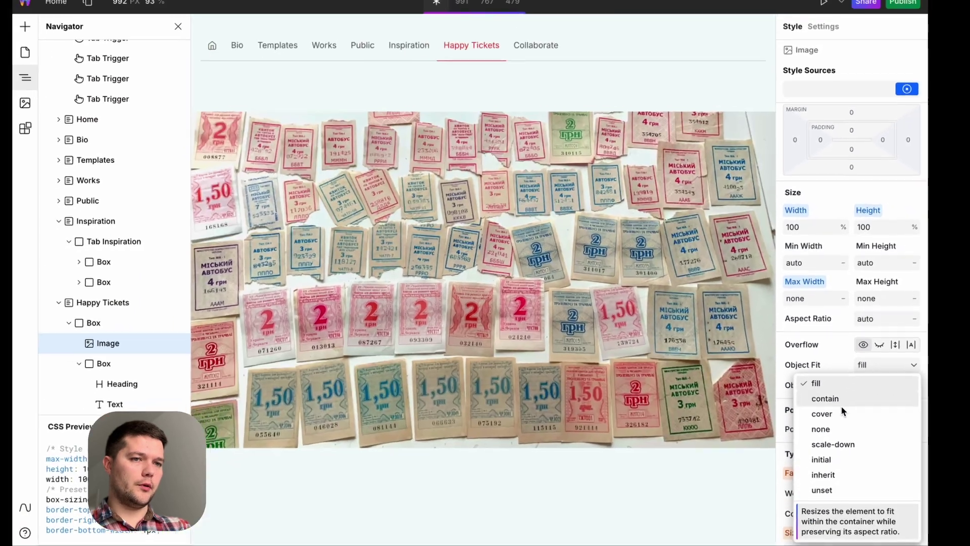
{"action": "left_click", "coordinate": [833, 489]}
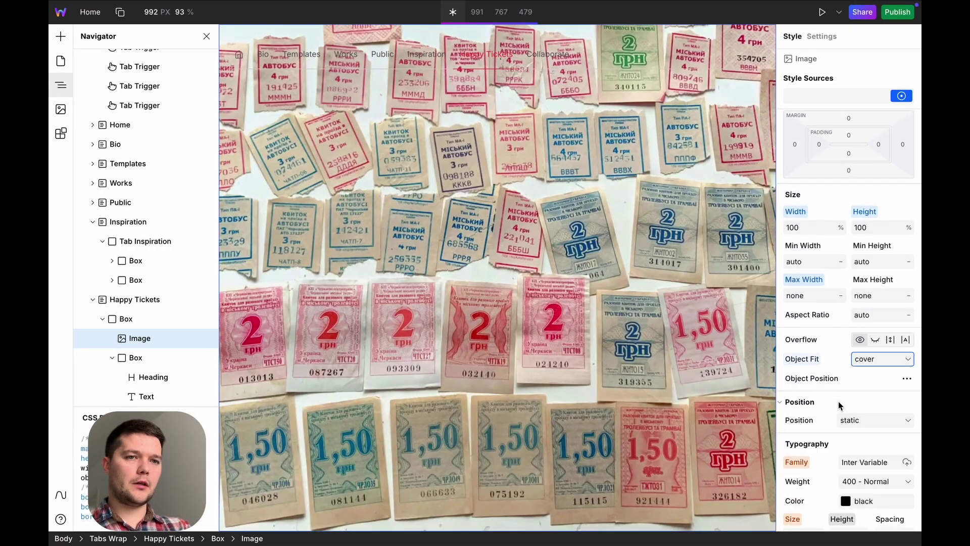
{"action": "left_click", "coordinate": [144, 318]}
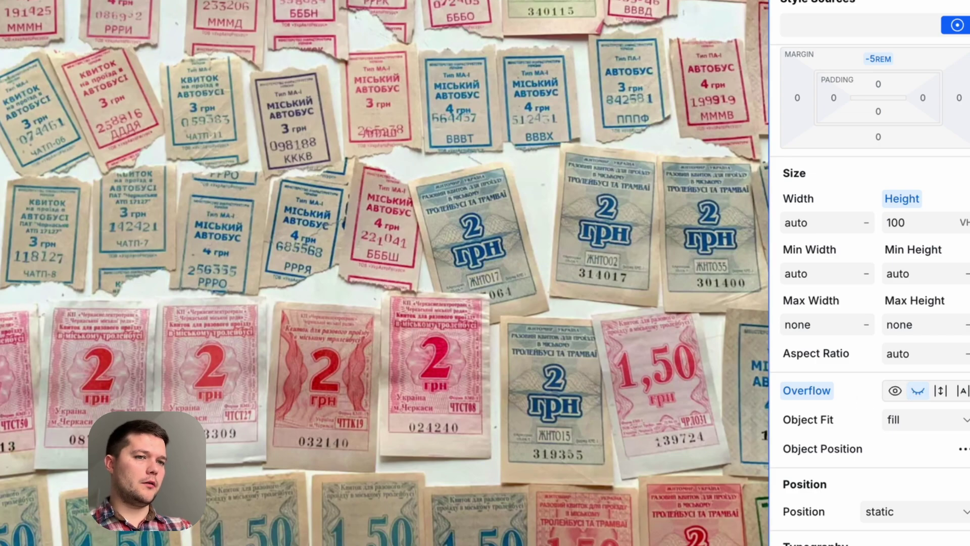
- Set the tickets image's position to absolute and the position of the box holding the heading and caption to relative
{"action": "scroll", "coordinate": [859, 484], "scroll_direction": "down", "scroll_amount": 3}
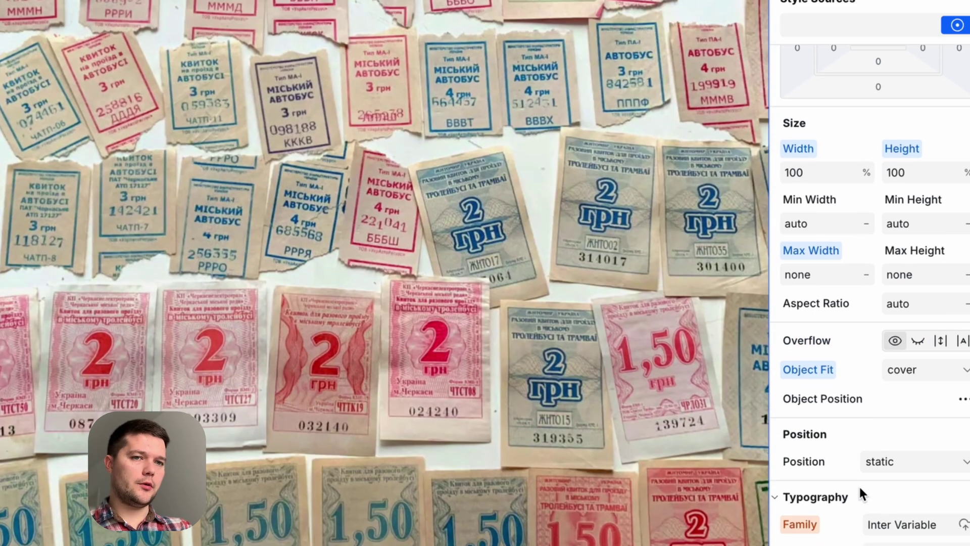
{"action": "left_click", "coordinate": [883, 407]}
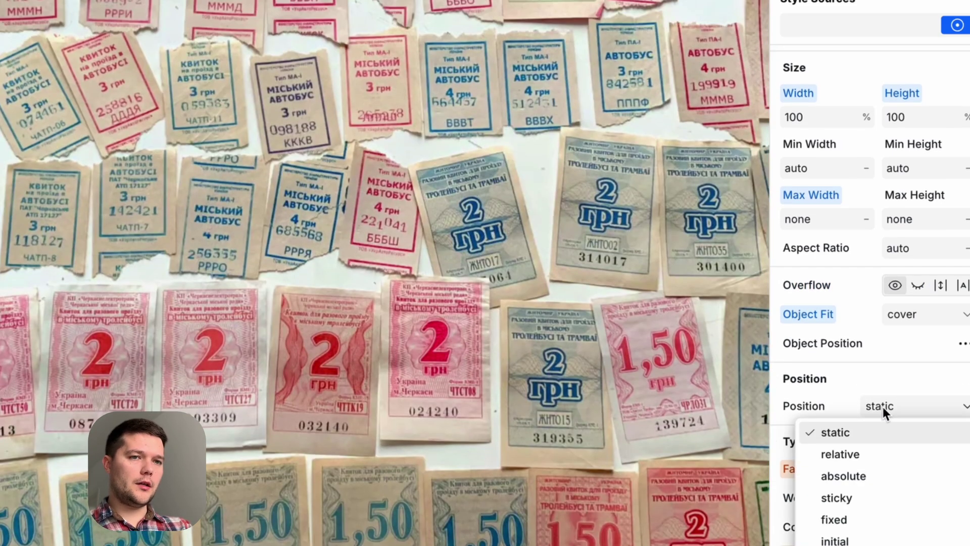
{"action": "left_click", "coordinate": [860, 474]}
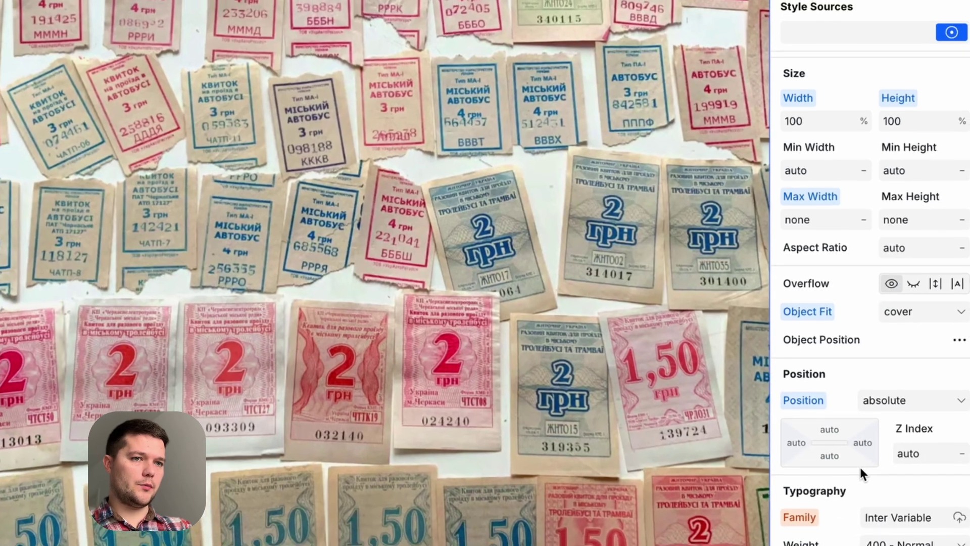
{"action": "left_click", "coordinate": [132, 357]}
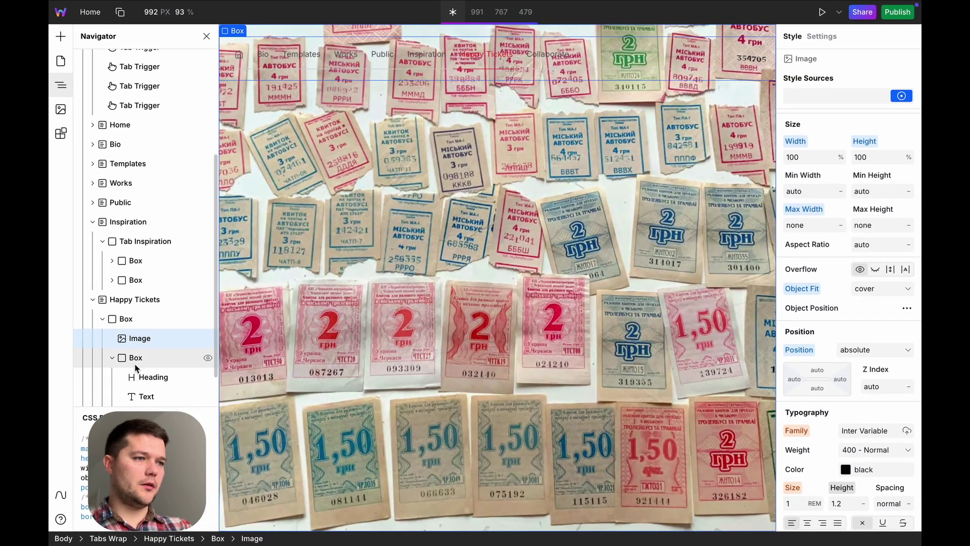
{"action": "left_click", "coordinate": [863, 349]}
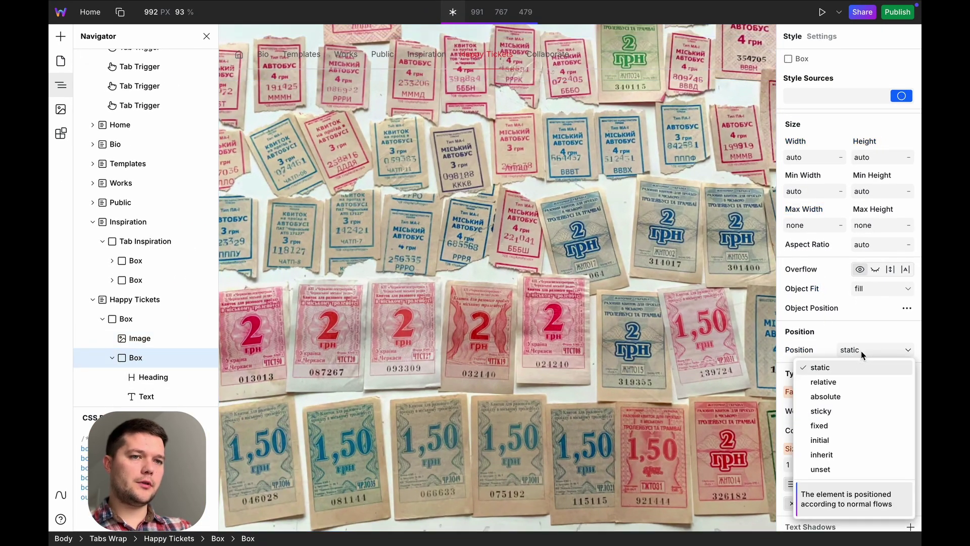
{"action": "left_click", "coordinate": [843, 383]}
- Give the inner box a top margin of 10rem and a left margin of 5/2rem, and preview the page
{"action": "scroll", "coordinate": [841, 317], "scroll_direction": "up", "scroll_amount": 3}
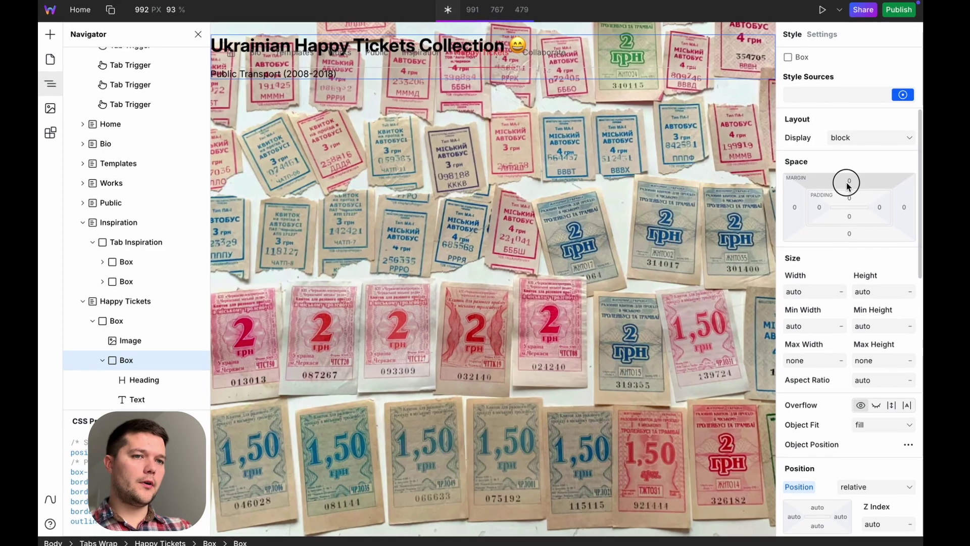
{"action": "left_click", "coordinate": [848, 180]}
{"action": "type", "text": "10rem"}
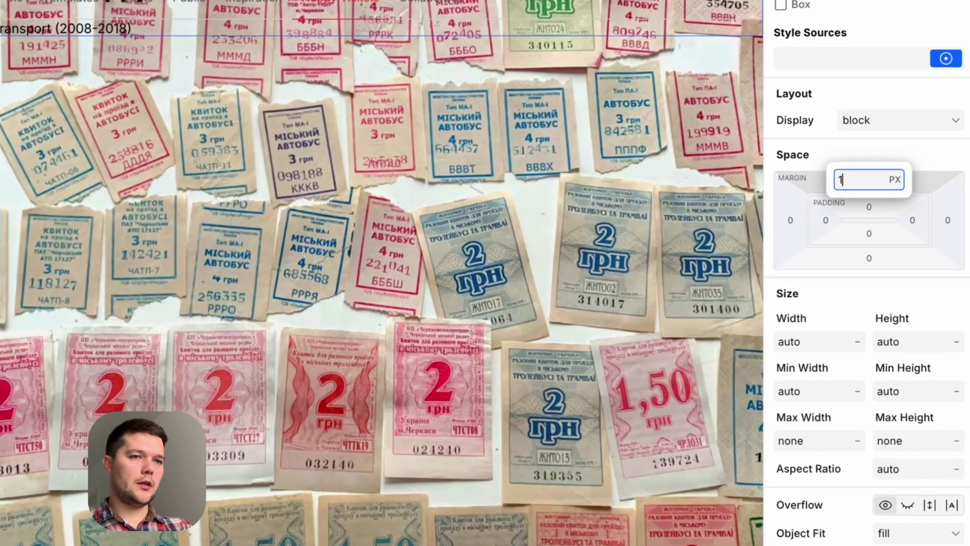
{"action": "key", "text": "Return"}
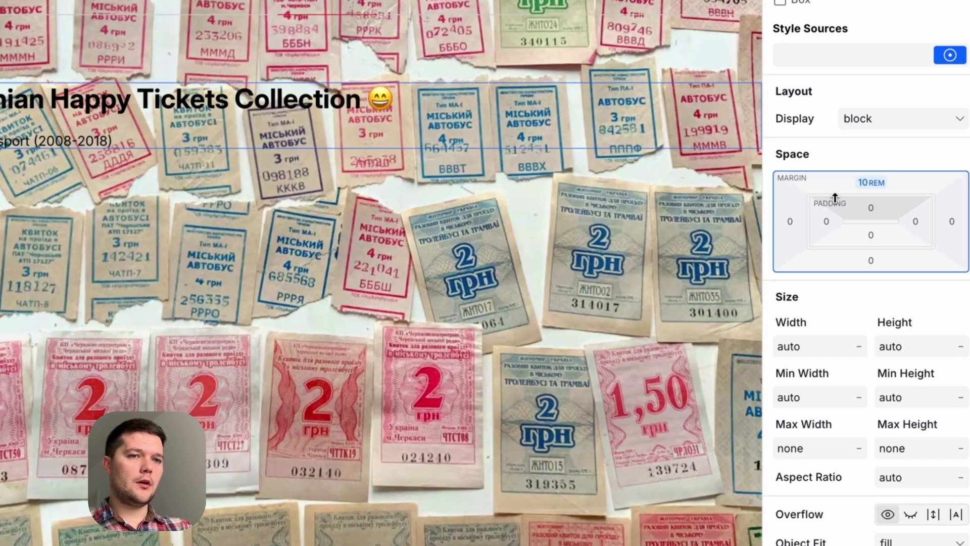
{"action": "left_click", "coordinate": [789, 218]}
{"action": "type", "text": "5/2"}
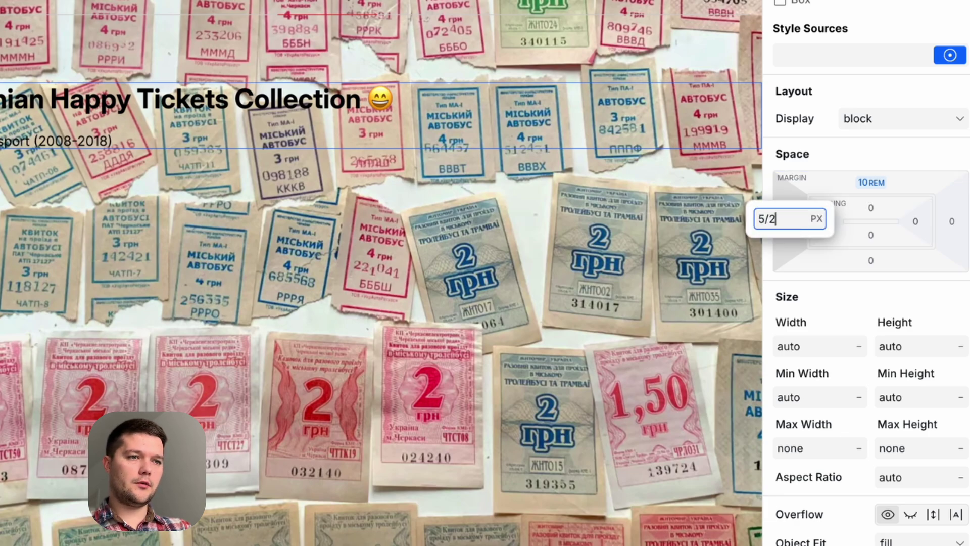
{"action": "type", "text": "rem"}
{"action": "key", "text": "Return"}
{"action": "key", "text": "super+shift+p"}
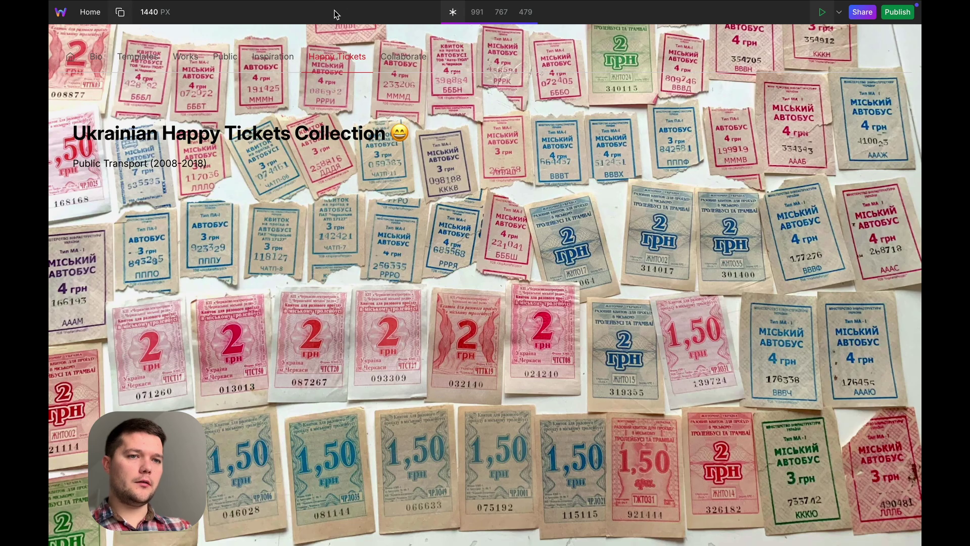
{"action": "key", "text": "super+shift+p"}
- Give the heading a white (fff) background color and a border radius of 0.5rem
{"action": "left_click", "coordinate": [333, 123]}
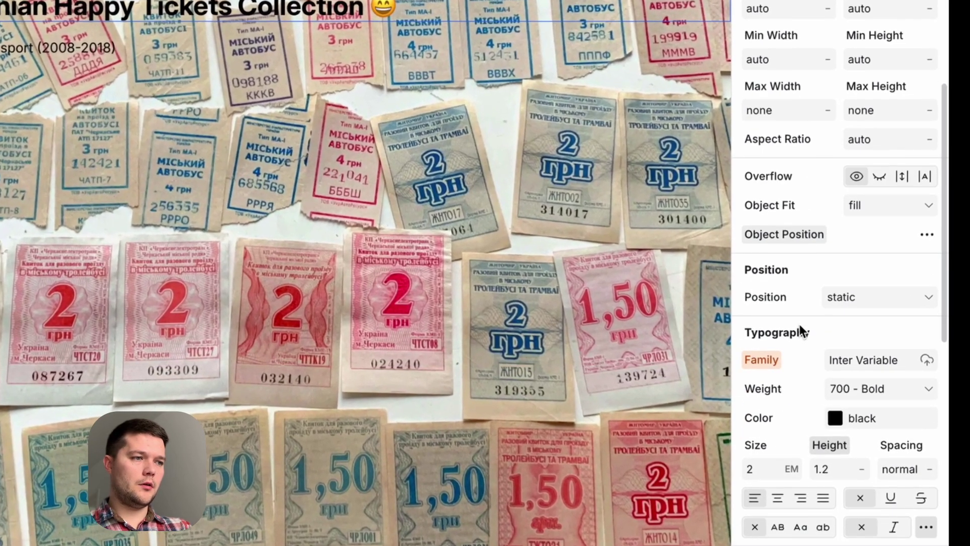
{"action": "scroll", "coordinate": [817, 334], "scroll_direction": "down", "scroll_amount": 5}
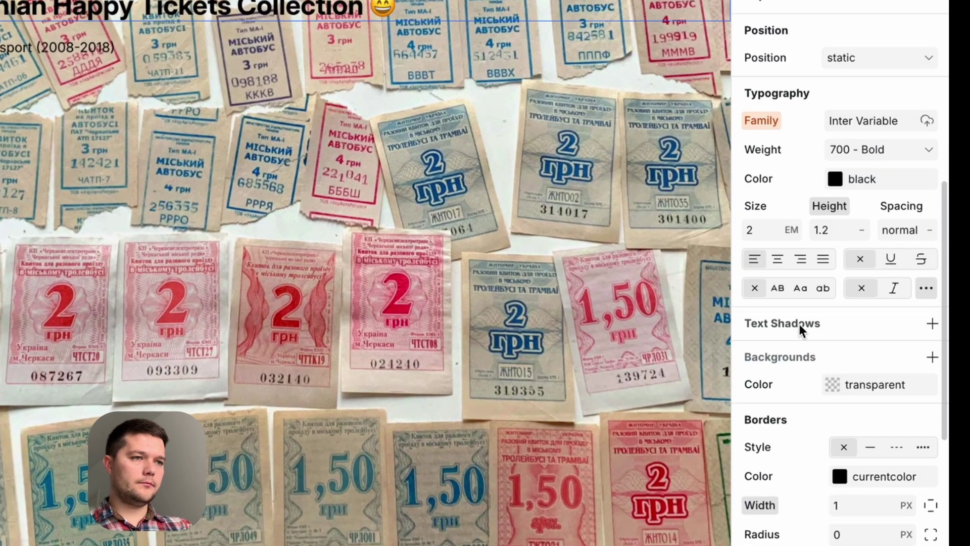
{"action": "left_click", "coordinate": [870, 374]}
{"action": "type", "text": "fff"}
{"action": "key", "text": "Return"}
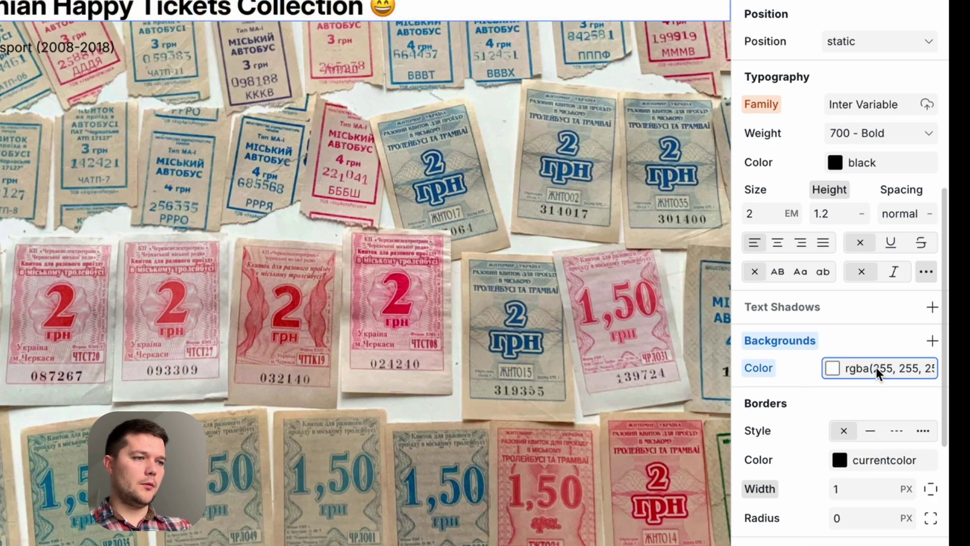
{"action": "scroll", "coordinate": [876, 368], "scroll_direction": "down", "scroll_amount": 3}
{"action": "left_click", "coordinate": [867, 448]}
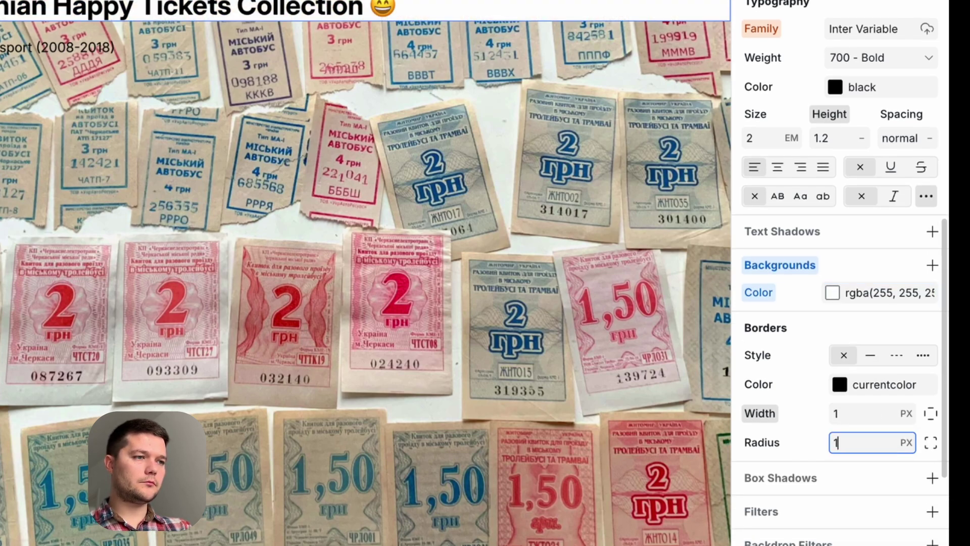
{"action": "key", "text": "Return"}
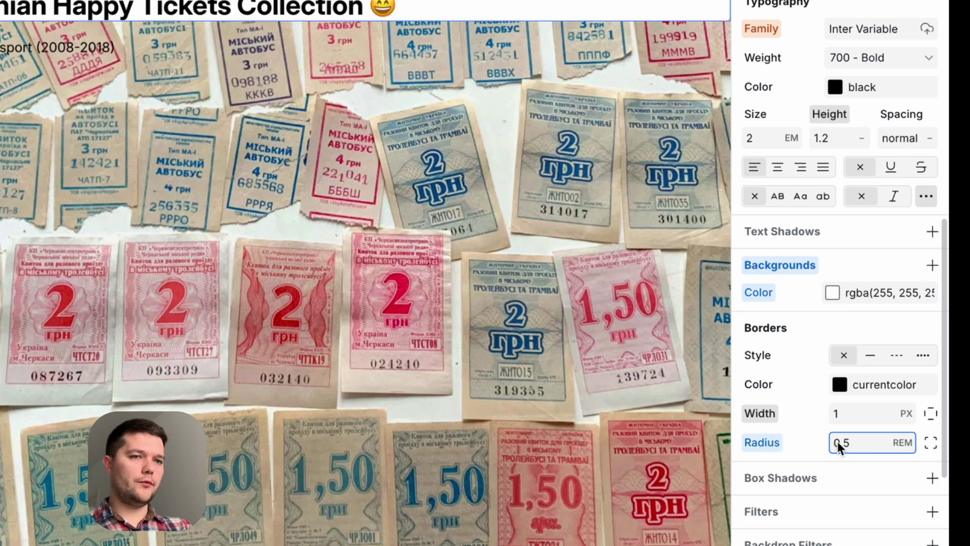
- Set the heading's top and bottom margins to 0
{"action": "scroll", "coordinate": [799, 364], "scroll_direction": "up", "scroll_amount": 4}
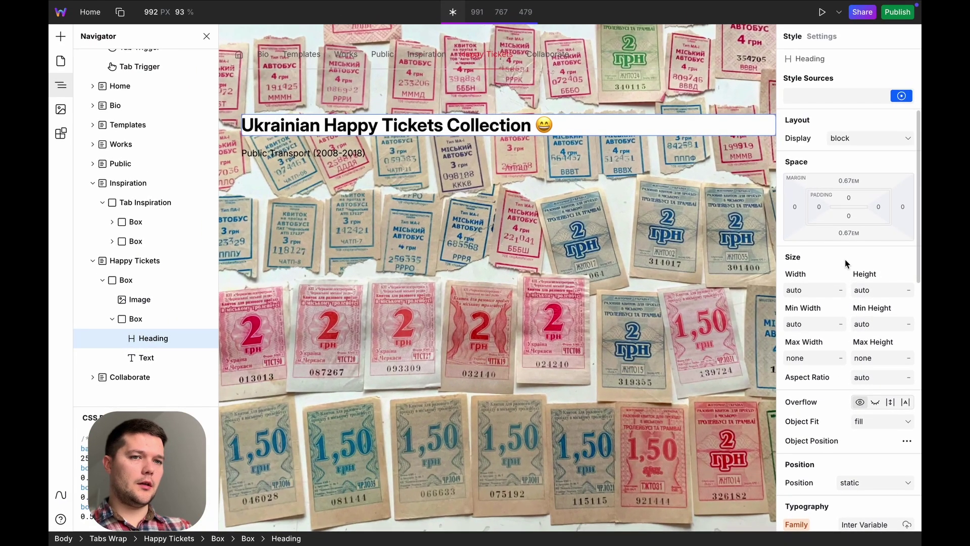
{"action": "left_click", "coordinate": [850, 181]}
{"action": "type", "text": "0"}
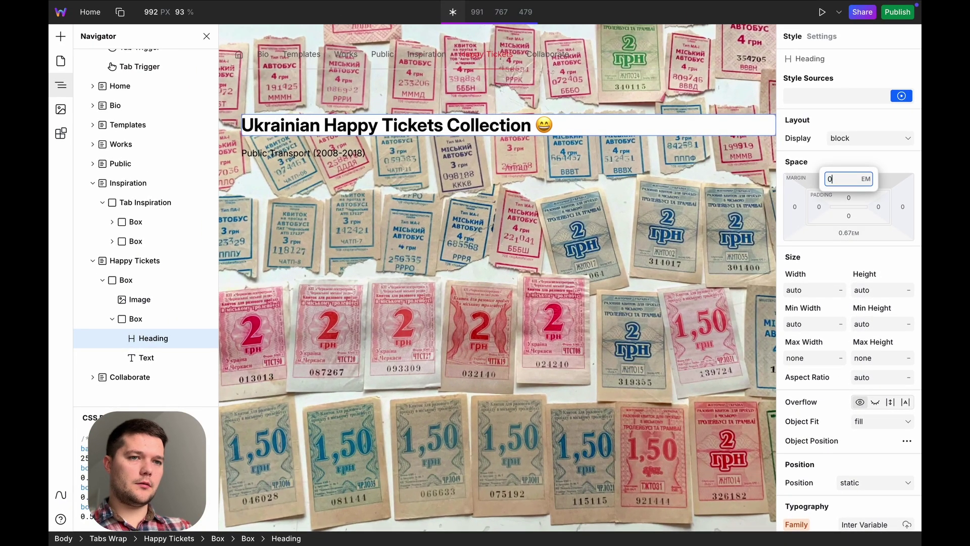
{"action": "key", "text": "Return"}
{"action": "left_click", "coordinate": [849, 233]}
{"action": "type", "text": "0"}
{"action": "key", "text": "Return"}
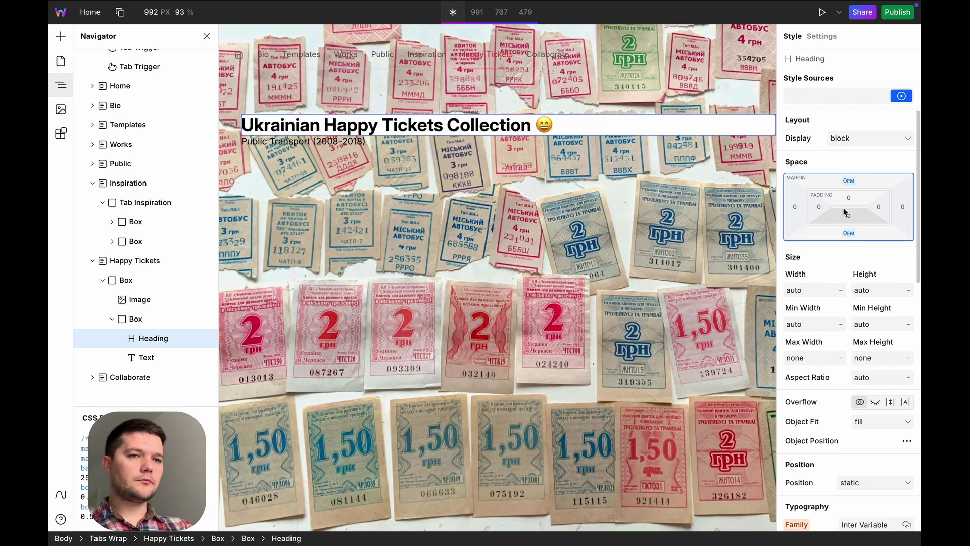
- Give the heading 0.5em of padding on all sides
{"action": "left_click", "coordinate": [848, 202]}
{"action": "type", "text": "1/2"}
{"action": "key", "text": "Return"}
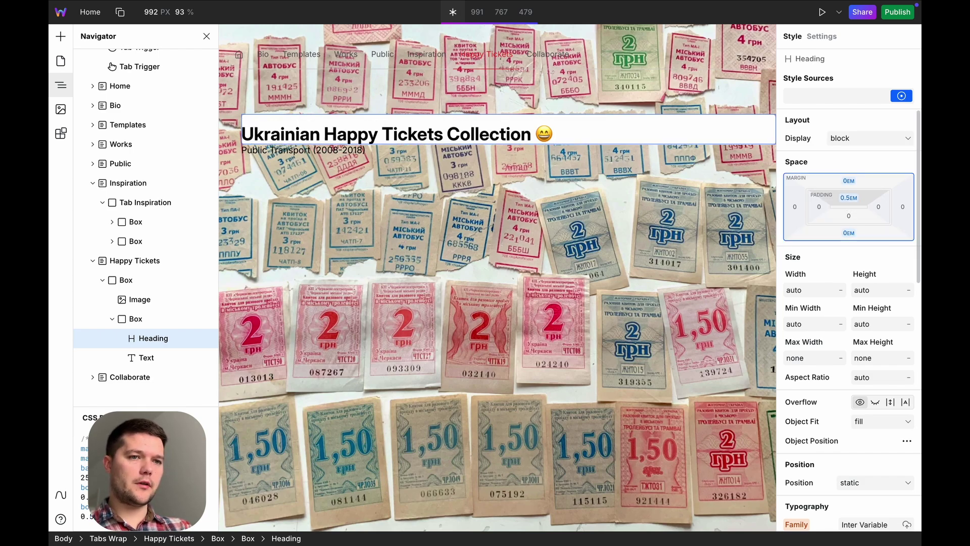
- Set the background color of the Public Transport caption to white (fff)
{"action": "left_click", "coordinate": [358, 158]}
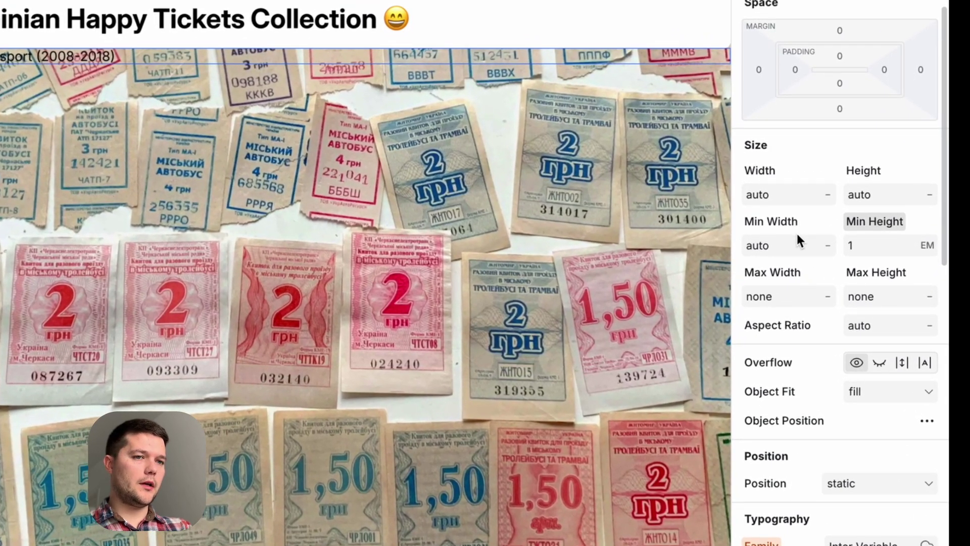
{"action": "scroll", "coordinate": [822, 268], "scroll_direction": "down", "scroll_amount": 10}
{"action": "left_click", "coordinate": [837, 294]}
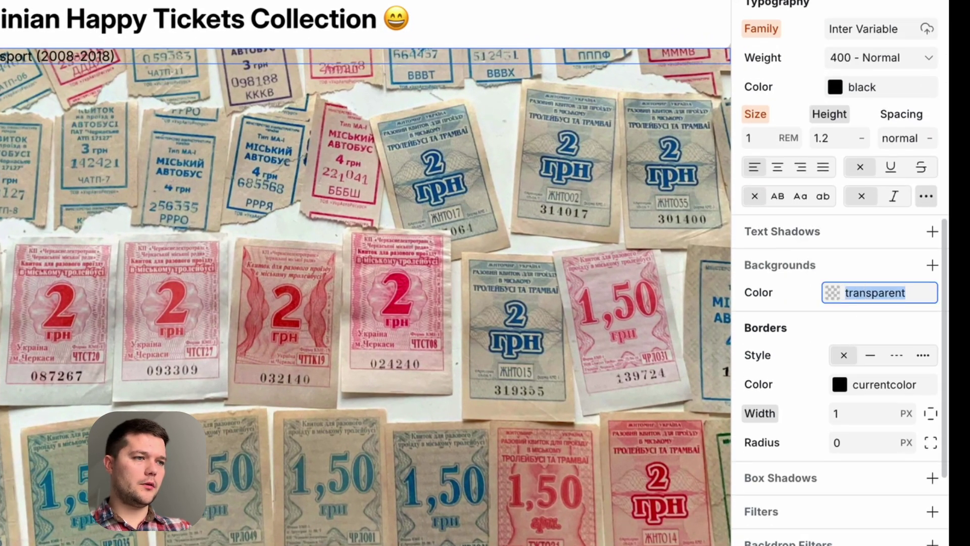
{"action": "type", "text": "ddd"}
{"action": "key", "text": "BackSpace"}
{"action": "key", "text": "BackSpace"}
{"action": "key", "text": "BackSpace"}
{"action": "type", "text": "fff"}
{"action": "key", "text": "Return"}
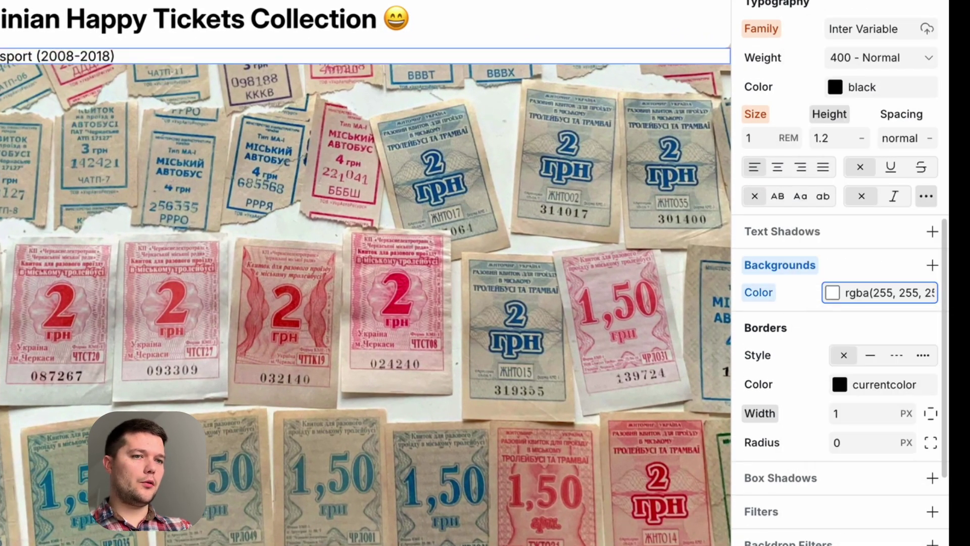
- Round only the caption's bottom corners, with a radius of 0.5rem on the left and 0.5em on the right
{"action": "left_click", "coordinate": [843, 433]}
{"action": "left_click", "coordinate": [787, 496]}
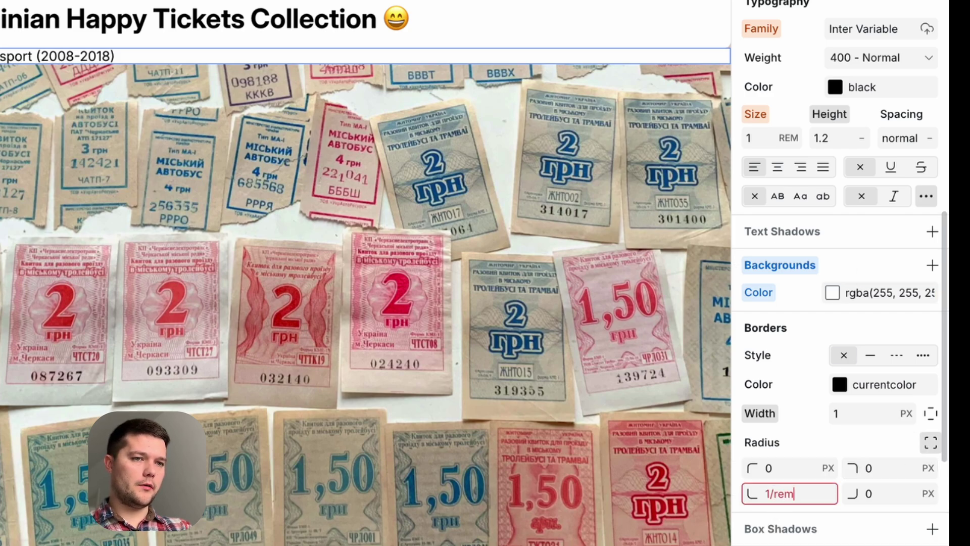
{"action": "type", "text": "1/2rem"}
{"action": "key", "text": "Return"}
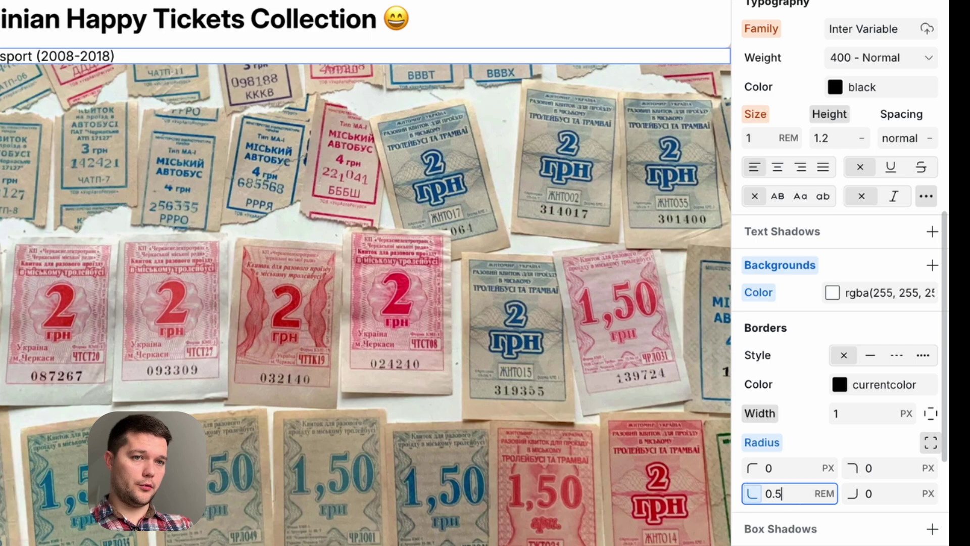
{"action": "left_click", "coordinate": [883, 499]}
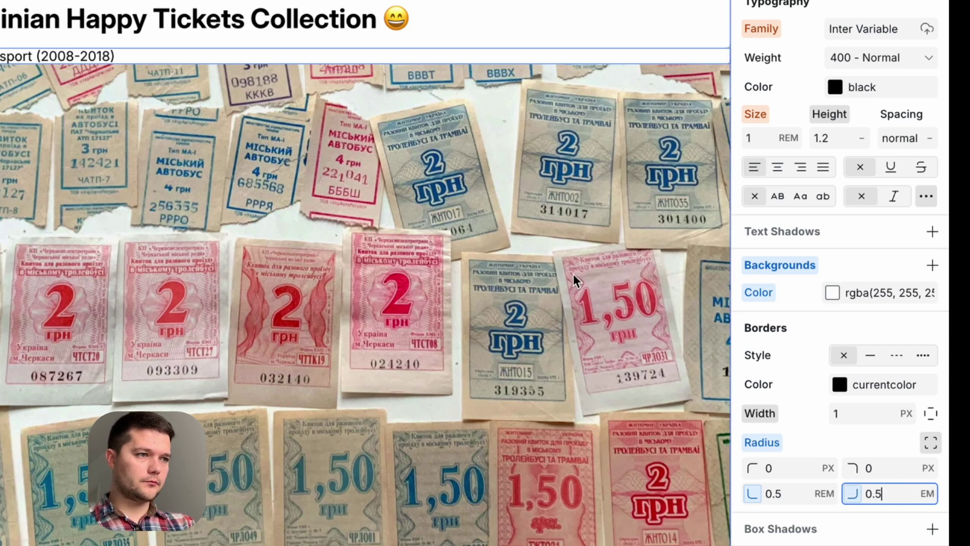
- Give the caption 0.5em of padding on all sides
{"action": "scroll", "coordinate": [856, 290], "scroll_direction": "up", "scroll_amount": 10}
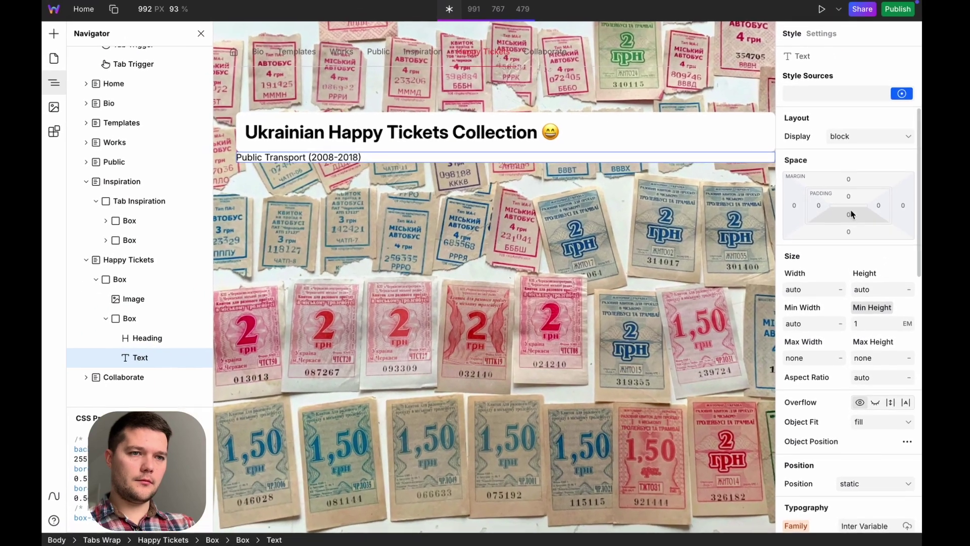
{"action": "left_click", "coordinate": [841, 111]}
{"action": "type", "text": "1/"}
{"action": "key", "text": "Return"}
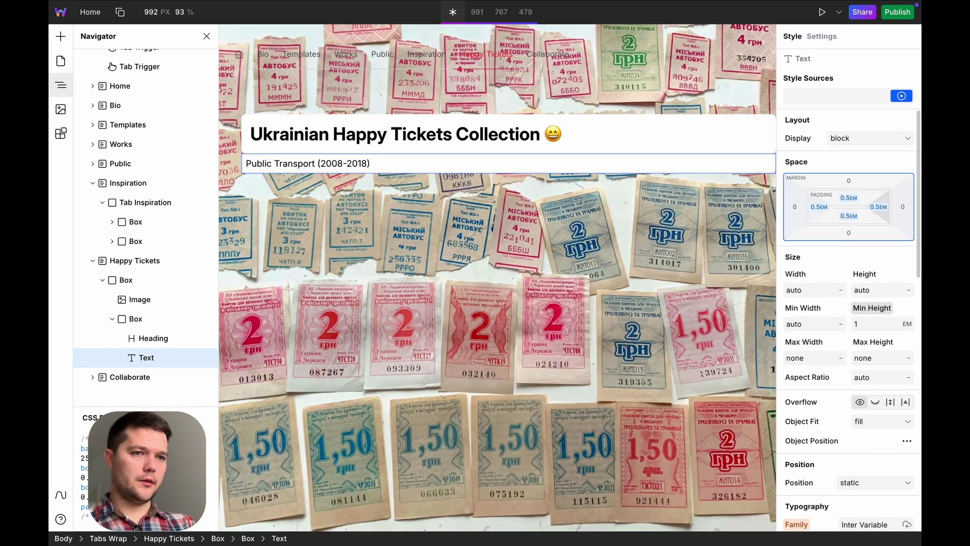
- Check the heading's border radius for each individual corner
{"action": "left_click", "coordinate": [609, 134]}
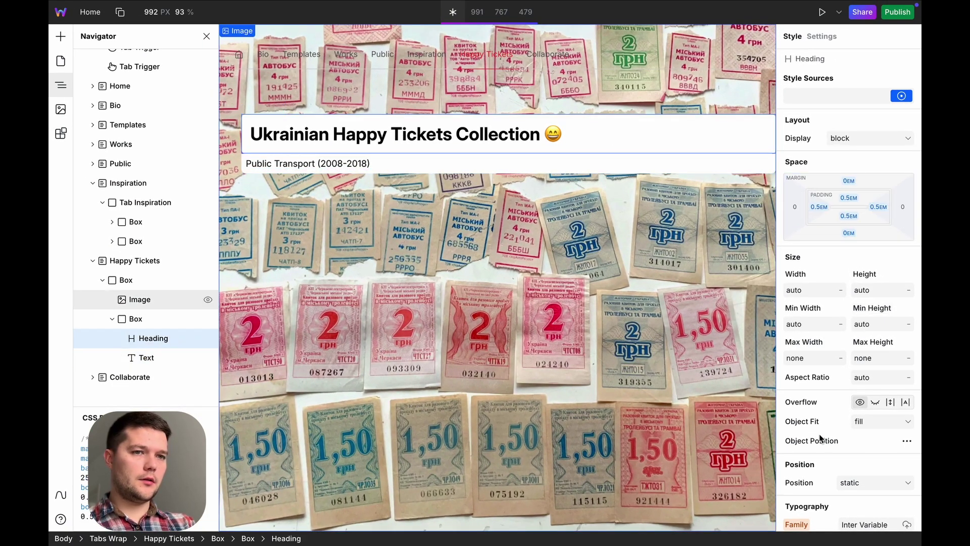
{"action": "scroll", "coordinate": [819, 436], "scroll_direction": "down", "scroll_amount": 6}
{"action": "scroll", "coordinate": [820, 433], "scroll_direction": "down", "scroll_amount": 3}
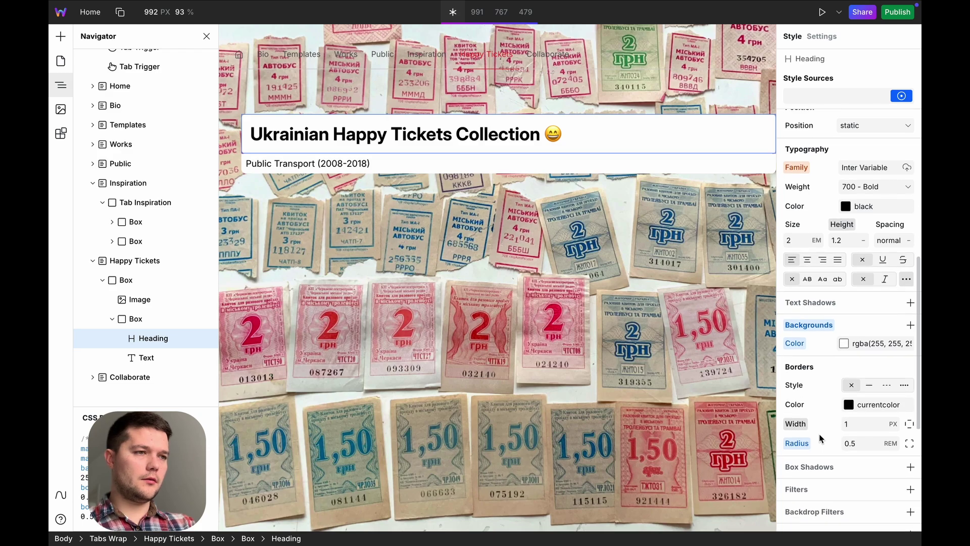
{"action": "left_click", "coordinate": [909, 422]}
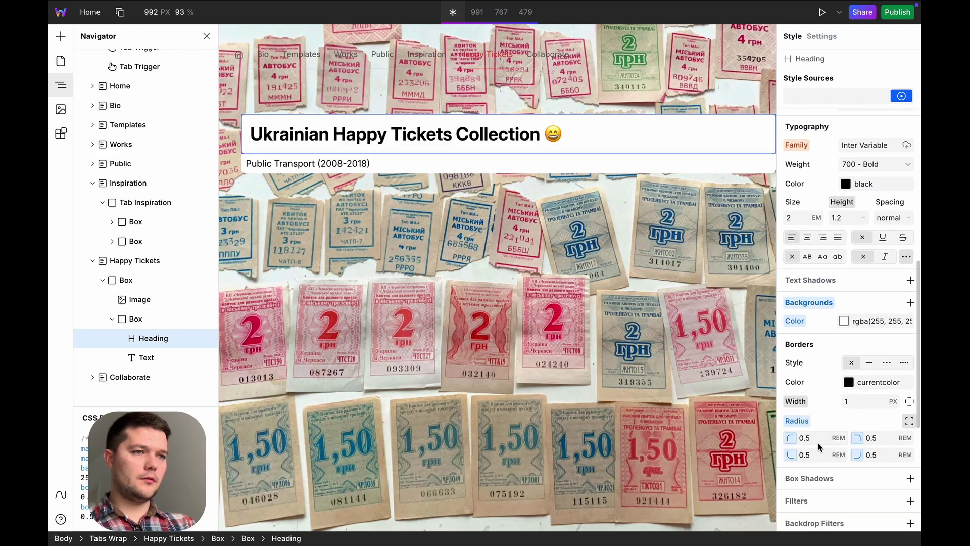
{"action": "left_click", "coordinate": [320, 187]}
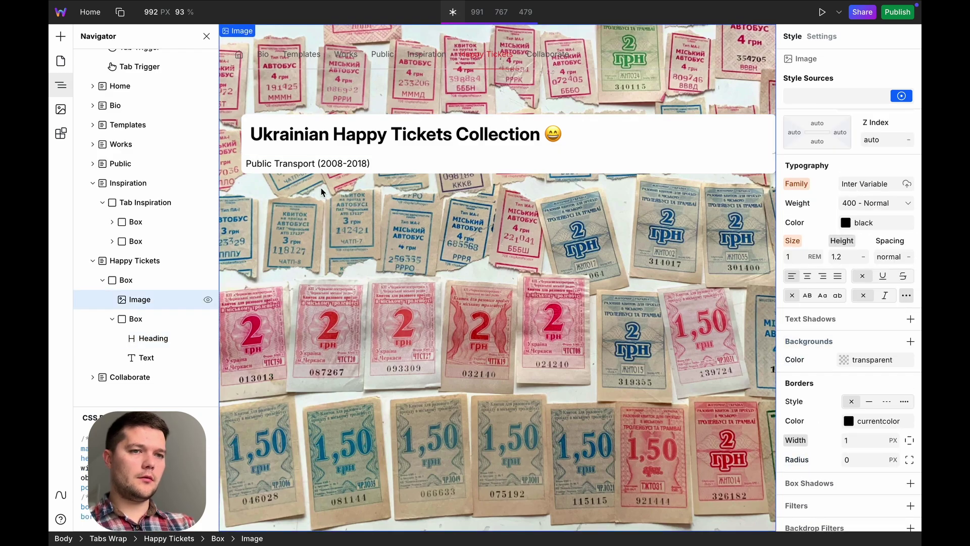
{"action": "left_click", "coordinate": [574, 143]}
- Lay out the box holding the heading and caption as a flex column with its items aligned to start
{"action": "left_click", "coordinate": [147, 319]}
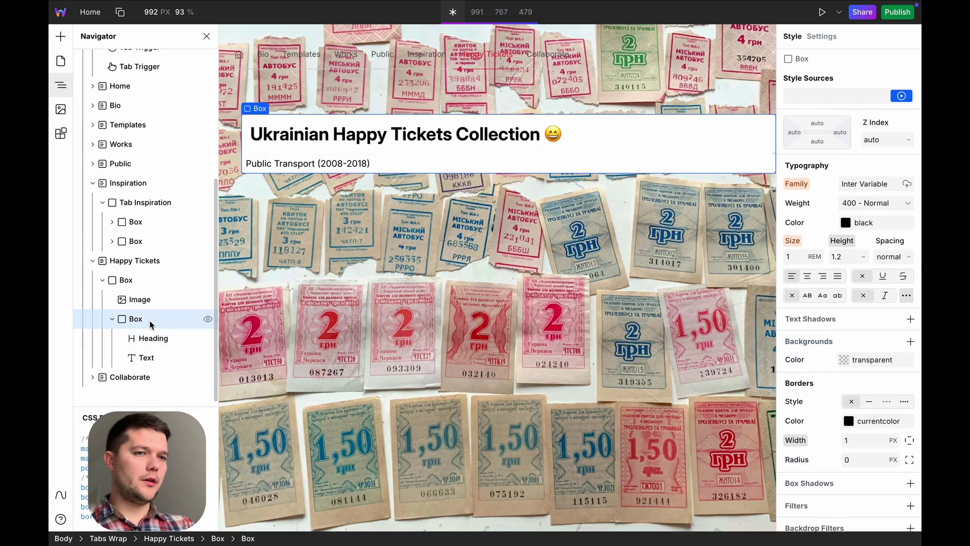
{"action": "scroll", "coordinate": [857, 259], "scroll_direction": "up", "scroll_amount": 5}
{"action": "left_click", "coordinate": [869, 135]}
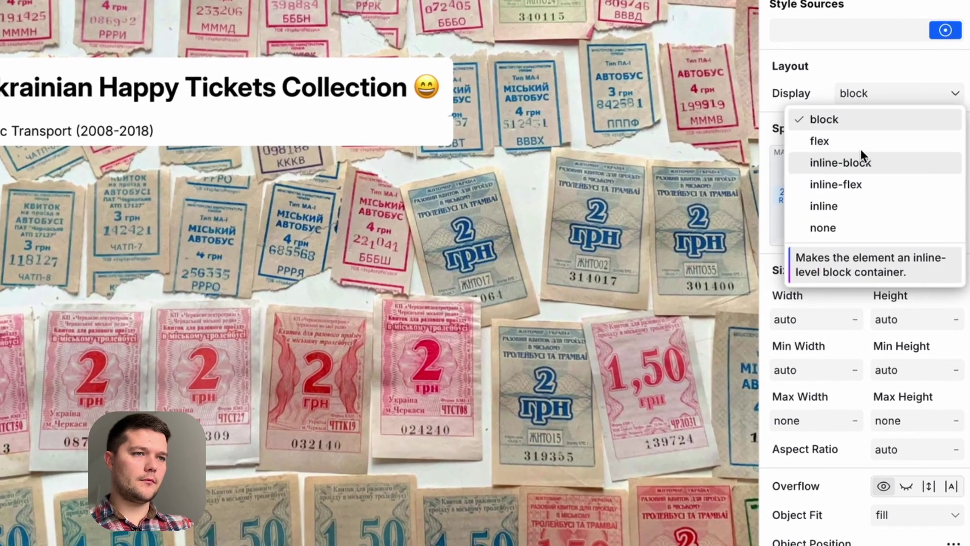
{"action": "left_click", "coordinate": [860, 144]}
{"action": "left_click", "coordinate": [847, 121]}
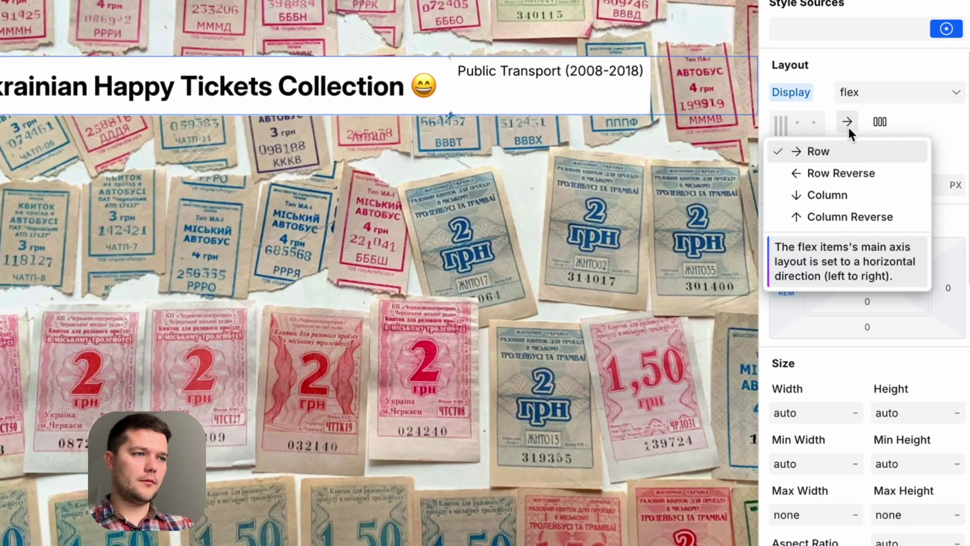
{"action": "left_click", "coordinate": [841, 192]}
{"action": "left_click", "coordinate": [846, 156]}
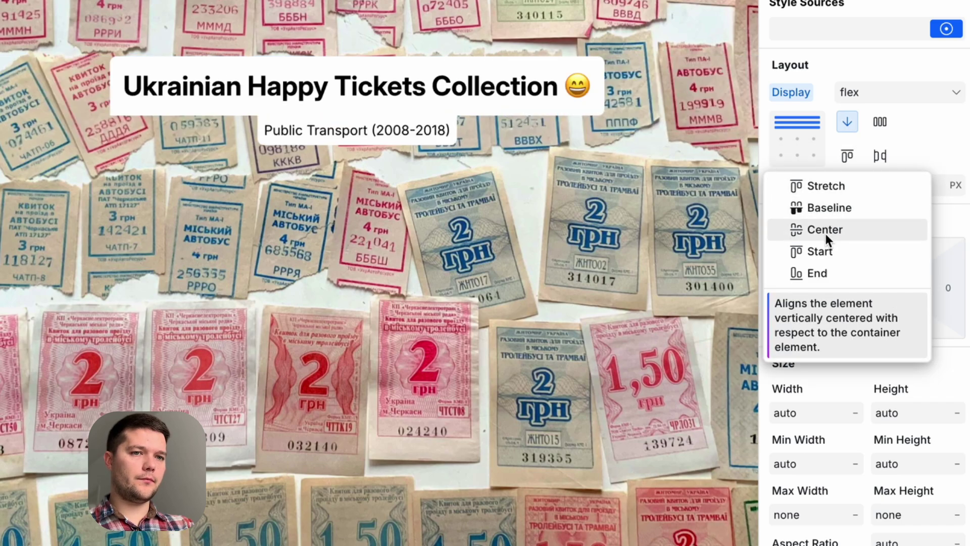
{"action": "left_click", "coordinate": [822, 252]}
{"action": "left_click", "coordinate": [320, 261]}
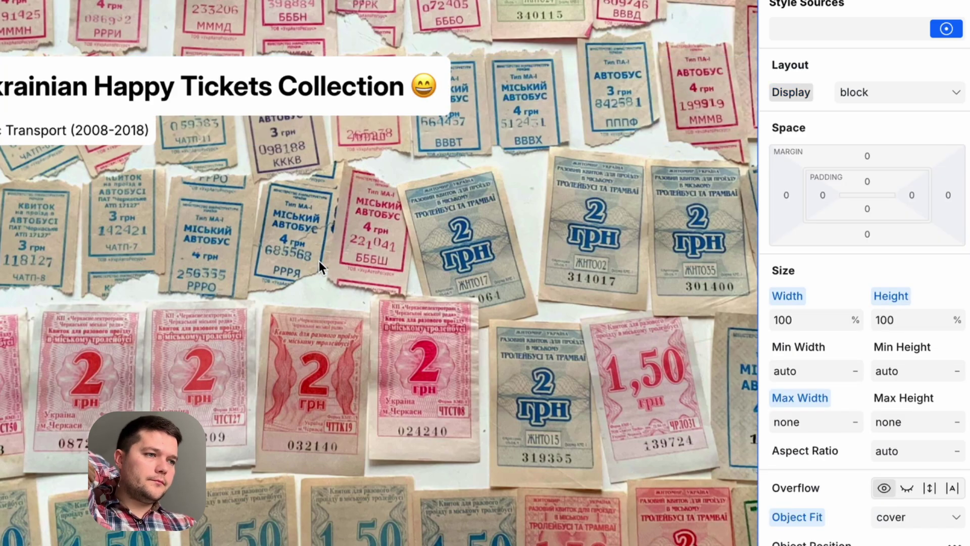
- Change the font weight of the Ukrainian Happy Tickets Collection heading to a regular, non-bold weight
{"action": "left_click", "coordinate": [276, 84]}
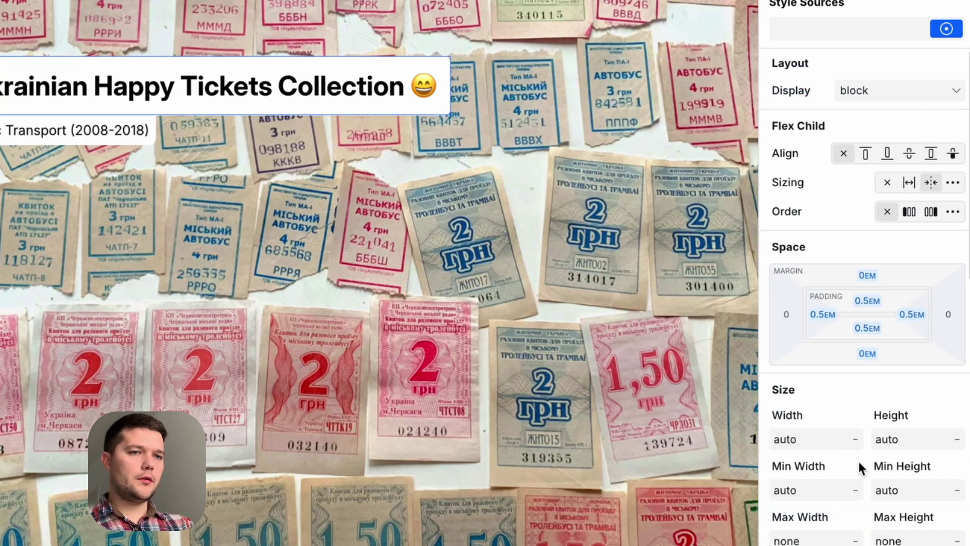
{"action": "scroll", "coordinate": [857, 462], "scroll_direction": "down", "scroll_amount": 5}
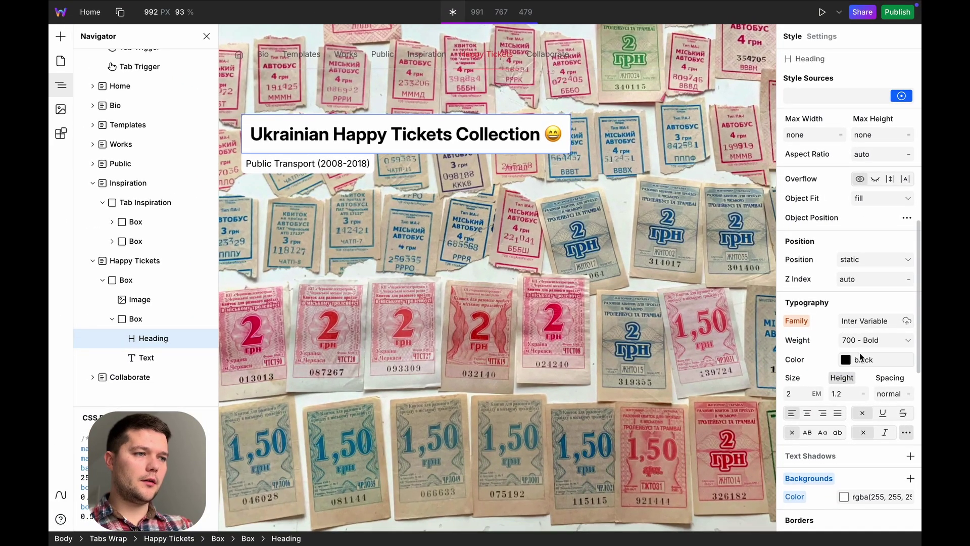
{"action": "left_click", "coordinate": [875, 340]}
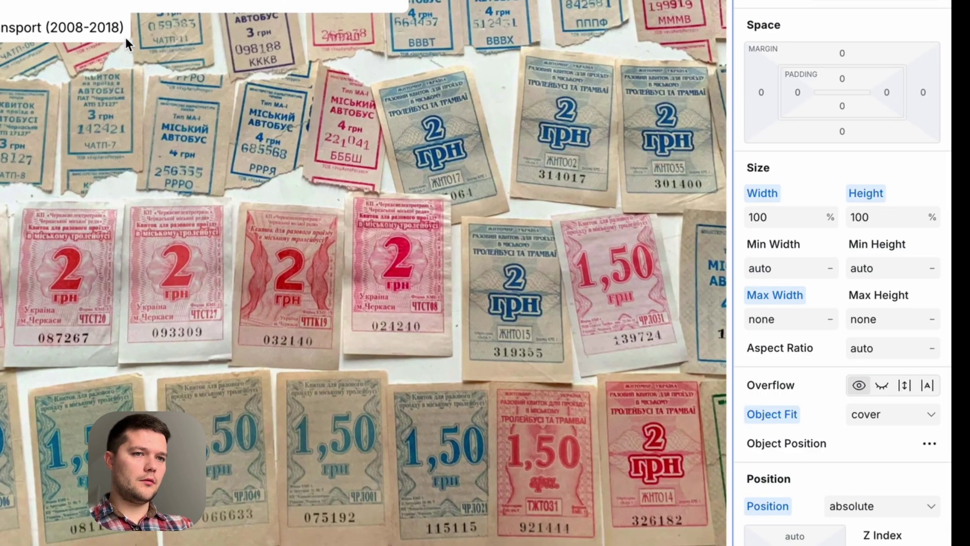
- Set the left and right padding of the Public Transport caption to 1em
{"action": "left_click", "coordinate": [125, 38]}
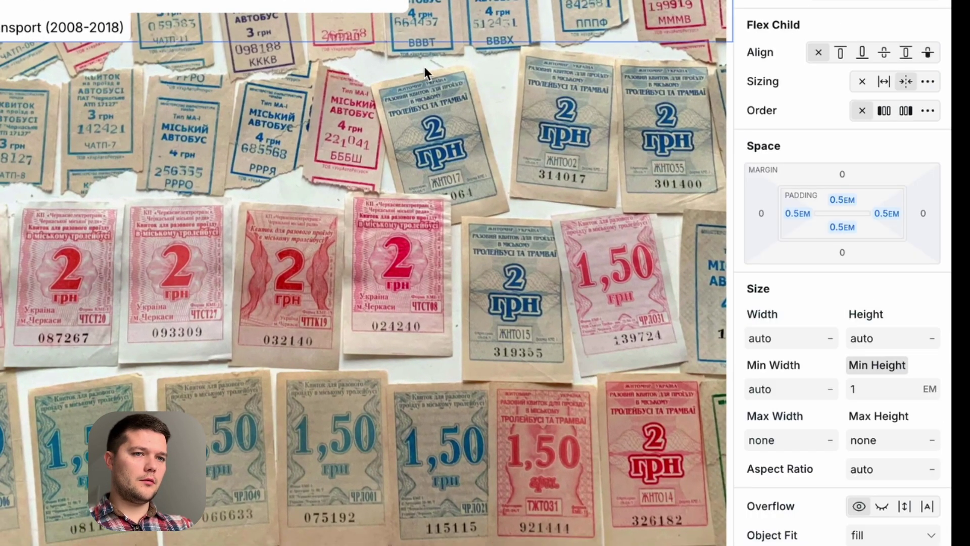
{"action": "left_click", "coordinate": [797, 211]}
{"action": "type", "text": "1"}
{"action": "key", "text": "Return"}
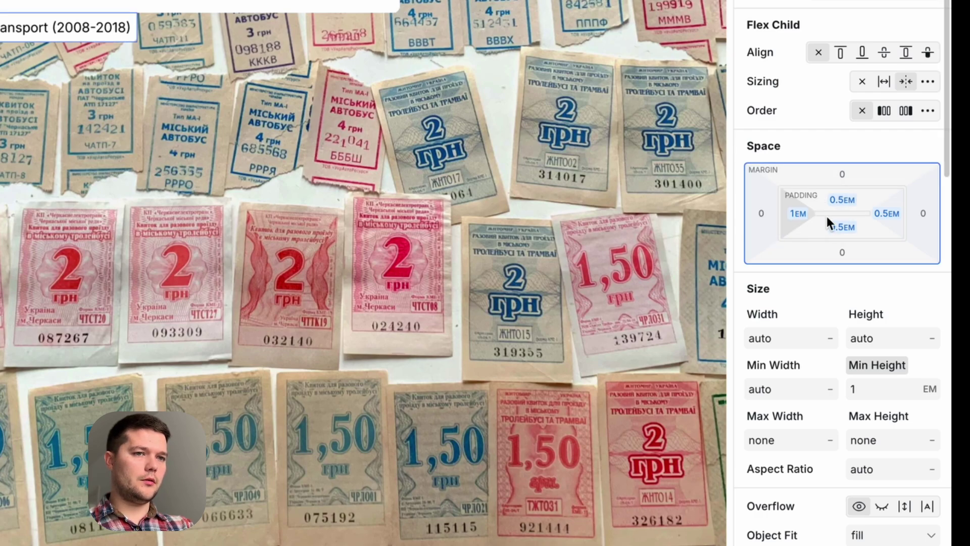
{"action": "left_click", "coordinate": [887, 214]}
{"action": "type", "text": "1"}
{"action": "key", "text": "Return"}
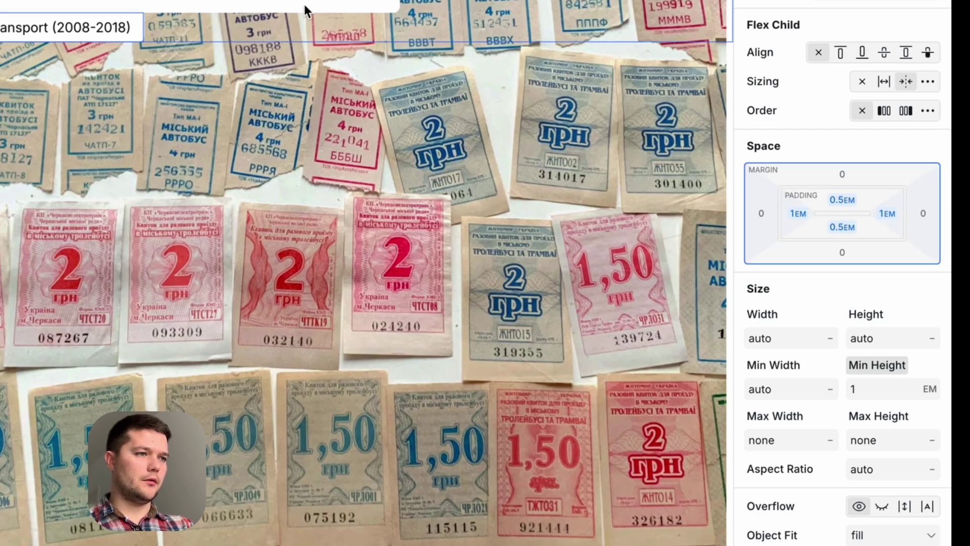
- Set the heading's top and bottom padding to 0.3em
{"action": "left_click", "coordinate": [835, 197]}
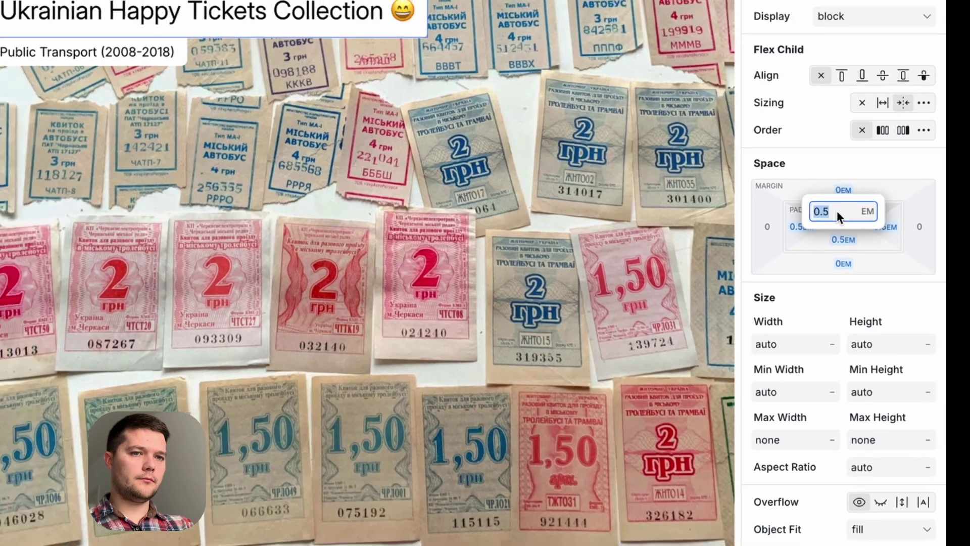
{"action": "type", "text": "0.3EM"}
{"action": "key", "text": "Return"}
- Set the opacity of the full-screen tickets image to 0.5 and preview the page
{"action": "left_click", "coordinate": [411, 201]}
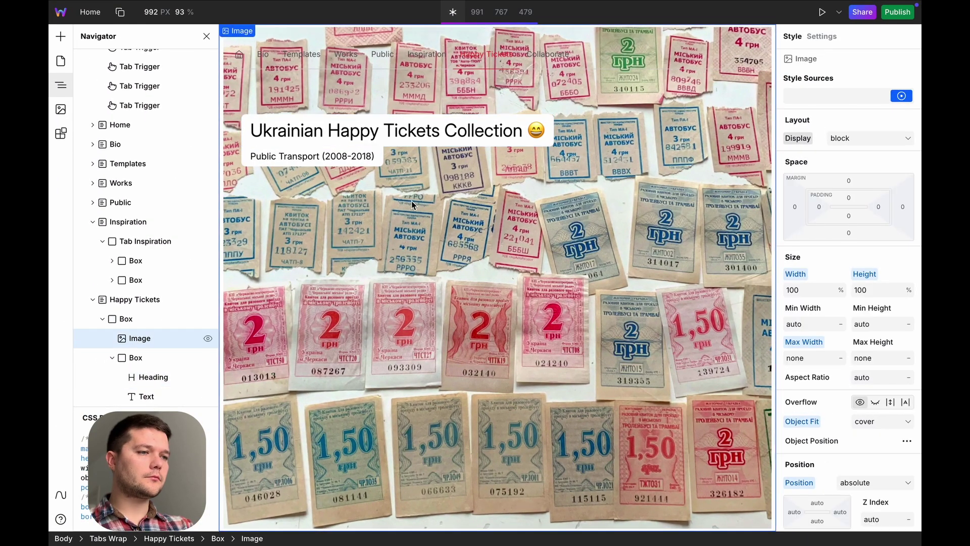
{"action": "scroll", "coordinate": [840, 407], "scroll_direction": "down", "scroll_amount": 5}
{"action": "scroll", "coordinate": [839, 407], "scroll_direction": "down", "scroll_amount": 2}
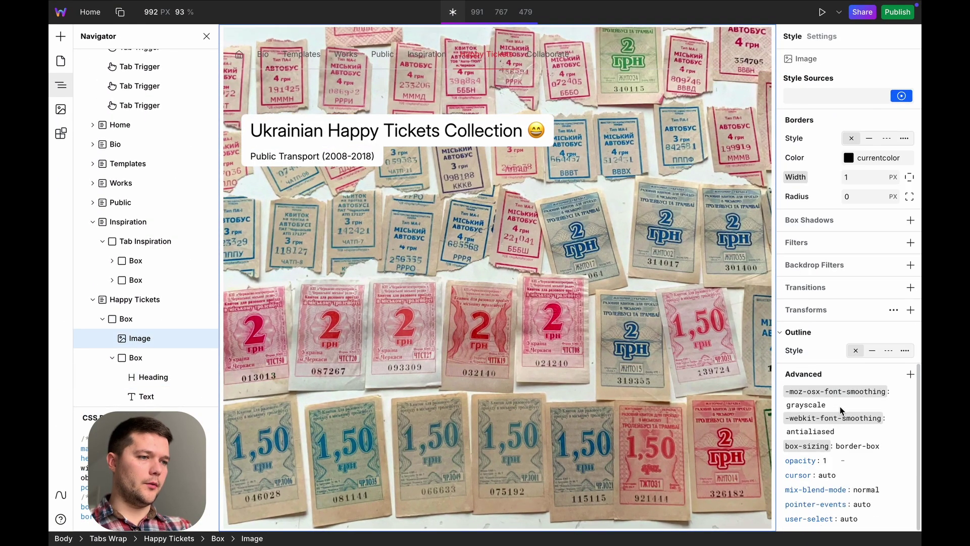
{"action": "left_click", "coordinate": [825, 461]}
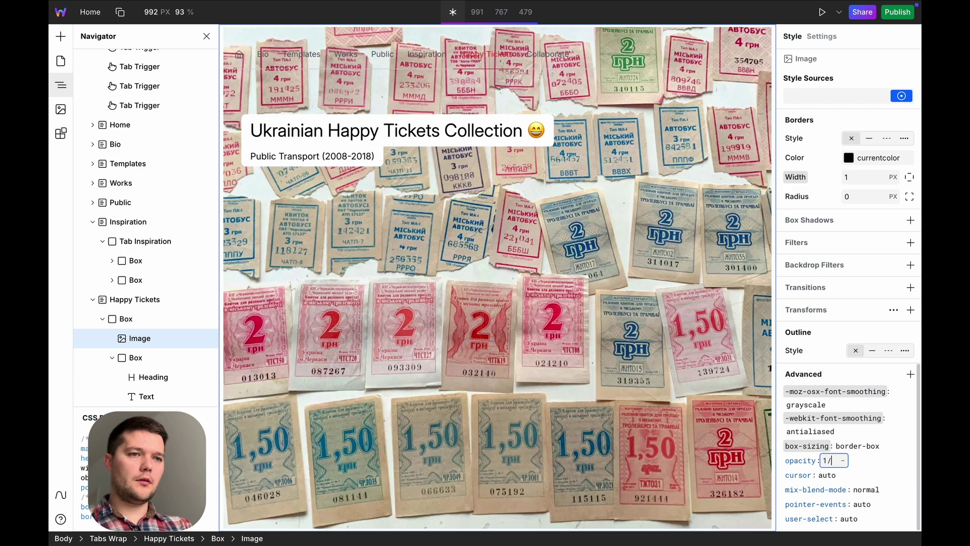
{"action": "type", "text": "0.5"}
{"action": "key", "text": "super+shift+p"}
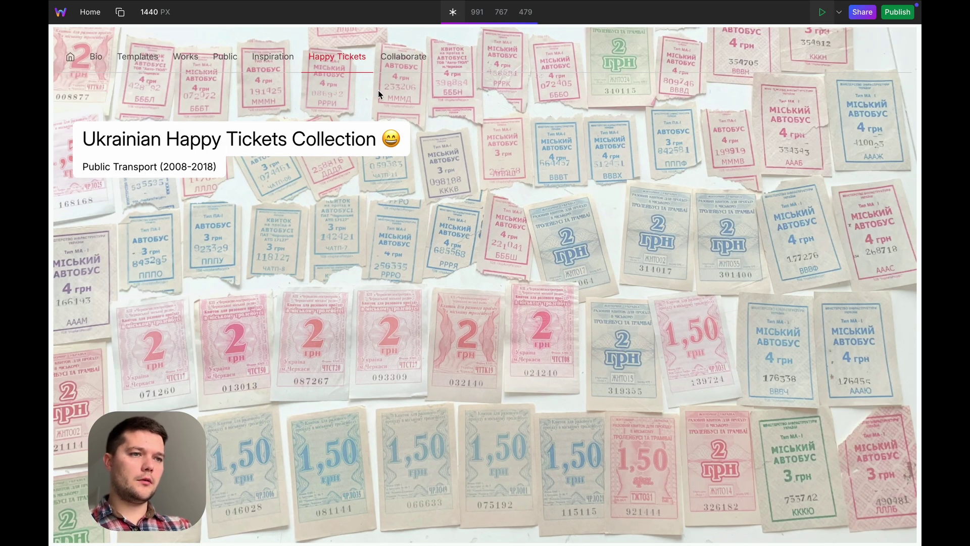
{"action": "key", "text": "super+shift+p"}
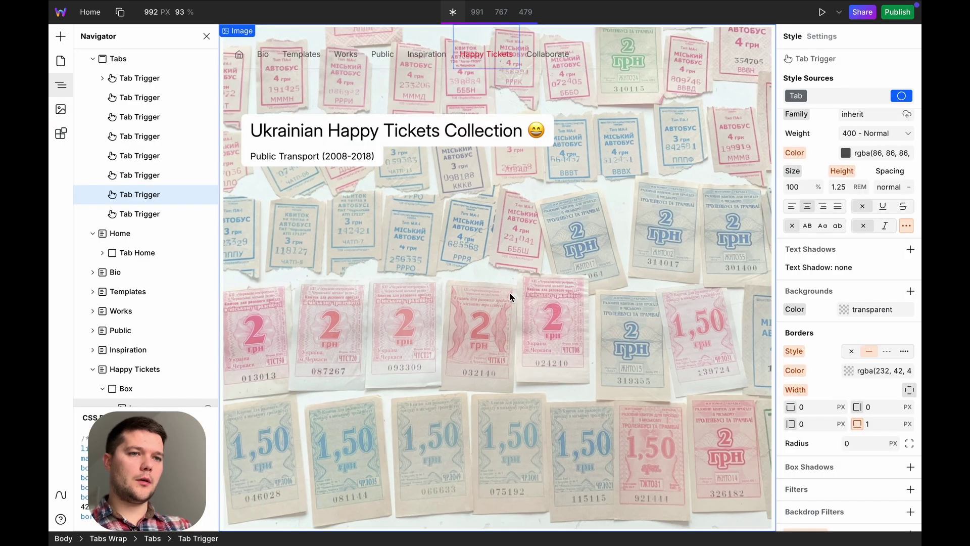
- Show the Collaborate tab and add a Box inside its tab content
{"action": "left_click", "coordinate": [546, 46]}
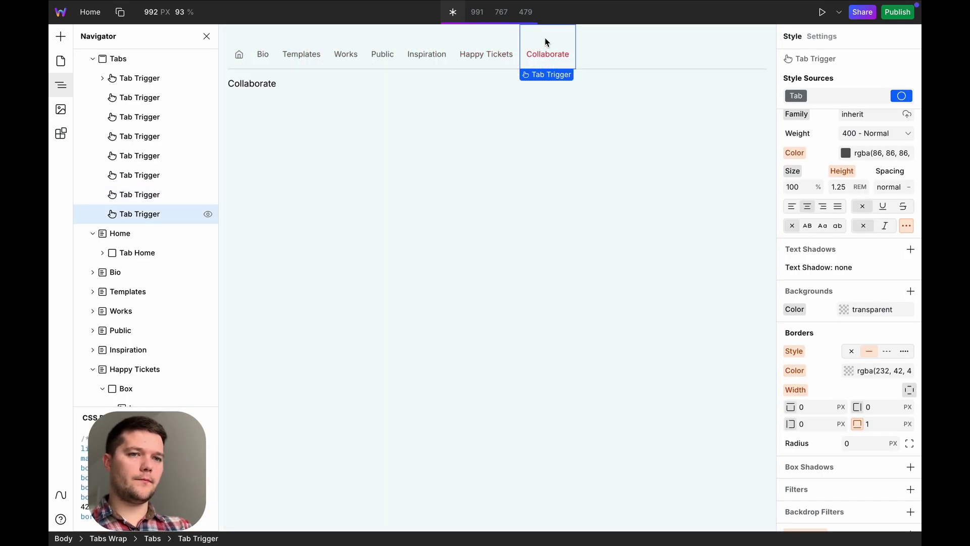
{"action": "left_click", "coordinate": [273, 84]}
{"action": "left_click", "coordinate": [162, 381]}
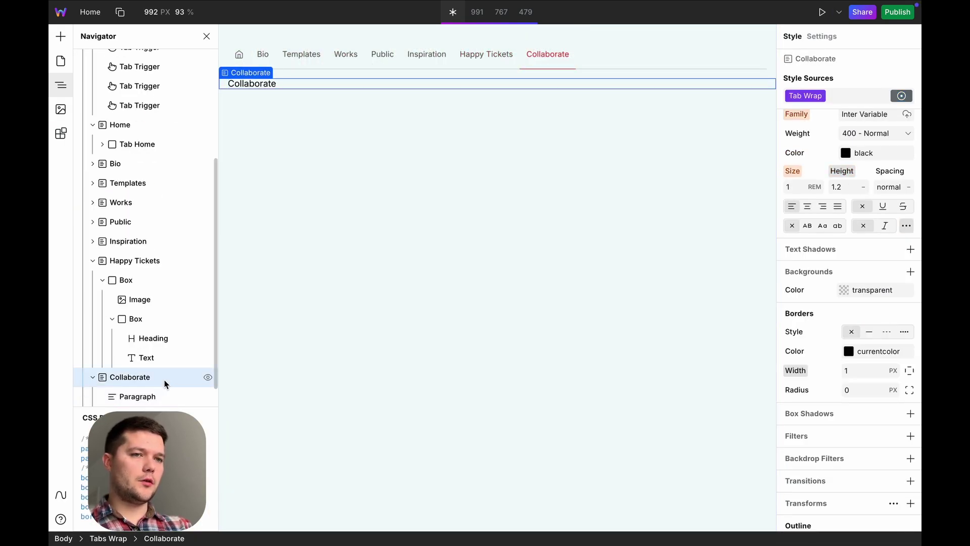
{"action": "key", "text": "super+l"}
{"action": "left_click", "coordinate": [163, 387]}
{"action": "key", "text": "super+k"}
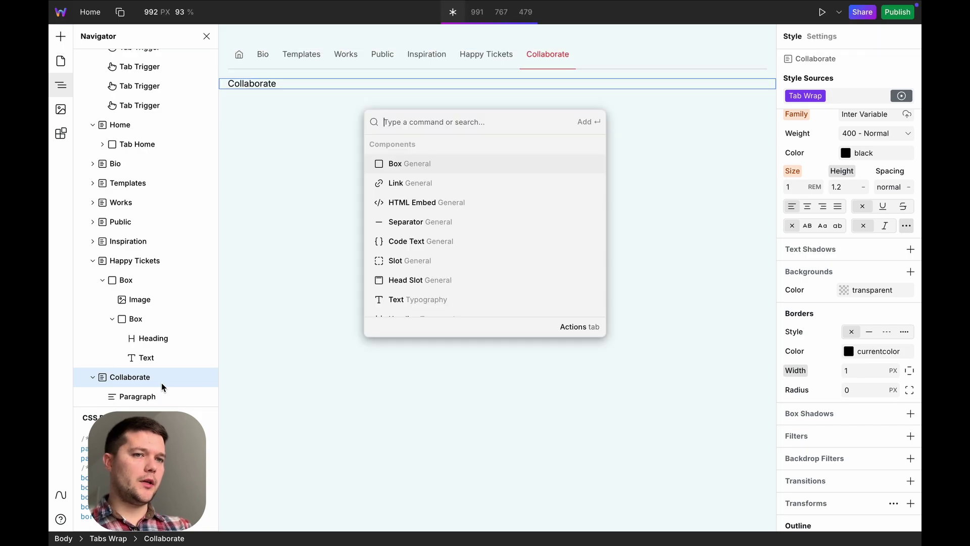
{"action": "type", "text": "bo"}
{"action": "key", "text": "Return"}
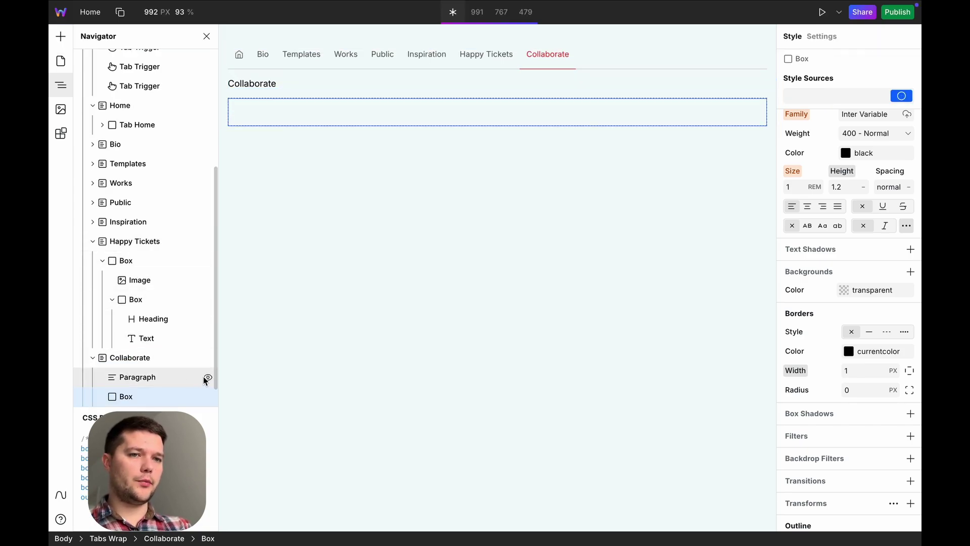
- Delete the placeholder paragraph from the Collaborate content and rename the remaining box Tab Collaborate
{"action": "left_click", "coordinate": [184, 377]}
{"action": "key", "text": "Delete"}
{"action": "double_click", "coordinate": [130, 373]}
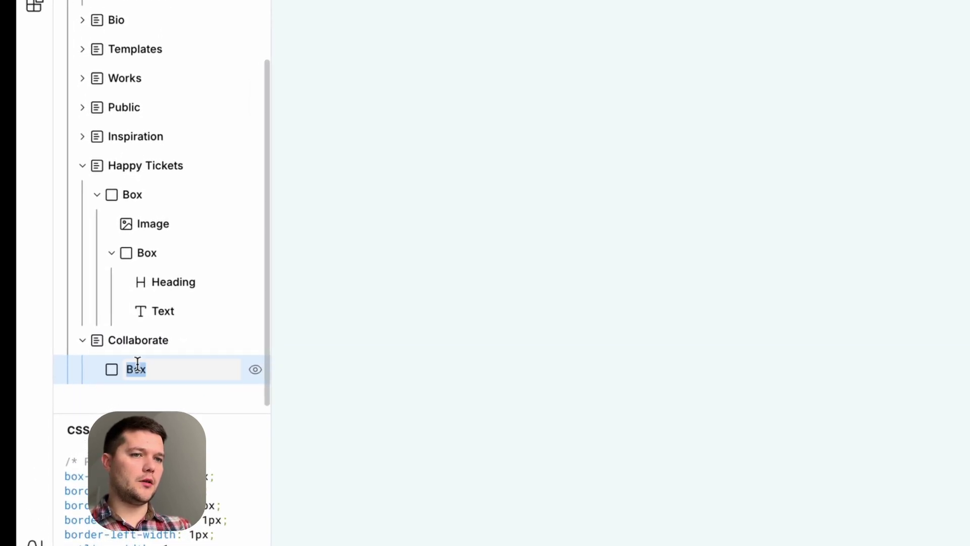
{"action": "type", "text": "Tab Collabo"}
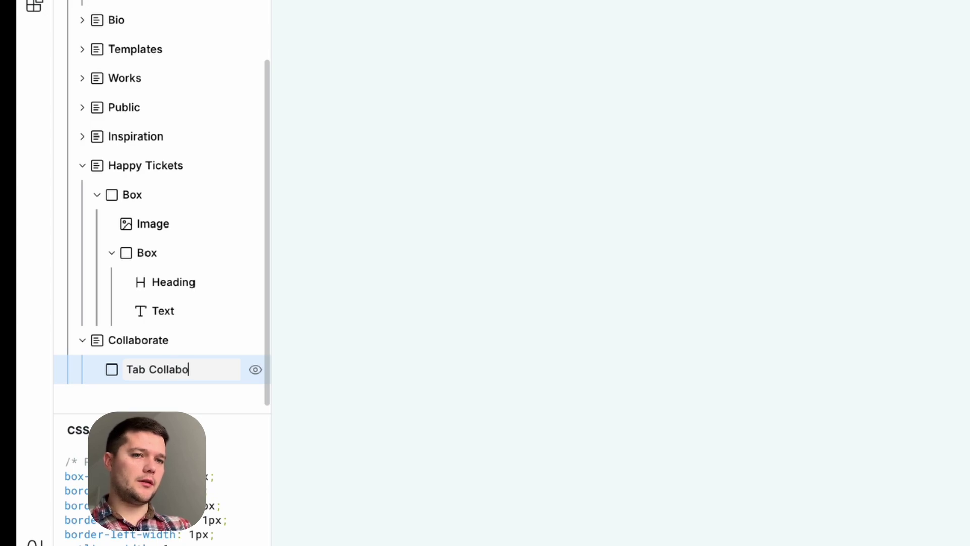
{"action": "type", "text": "rate"}
{"action": "key", "text": "Return"}
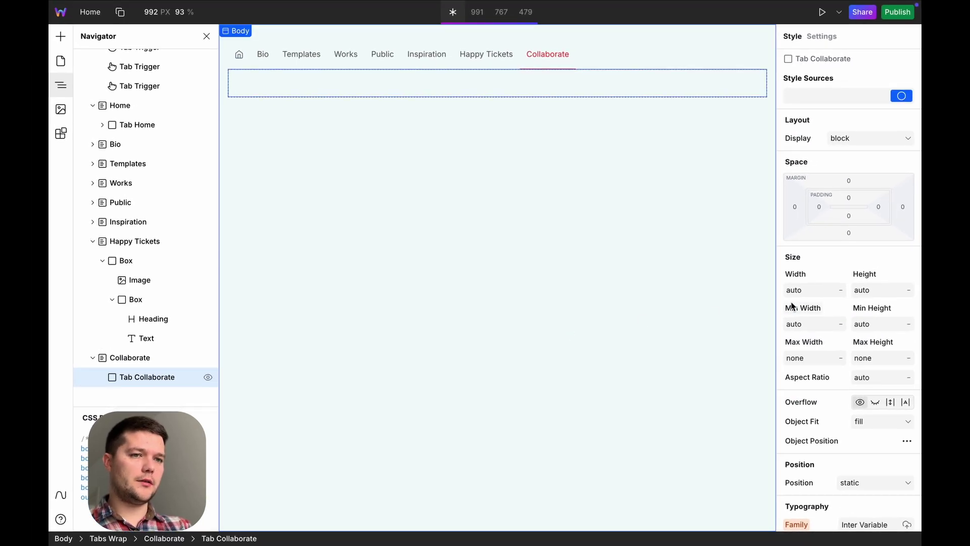
- Set the Tab Collaborate box's height to calc(100vh - 6rem) and lay it out as a flex column
{"action": "left_click", "coordinate": [869, 291]}
{"action": "type", "text": "calc(100vh - 6rem)"}
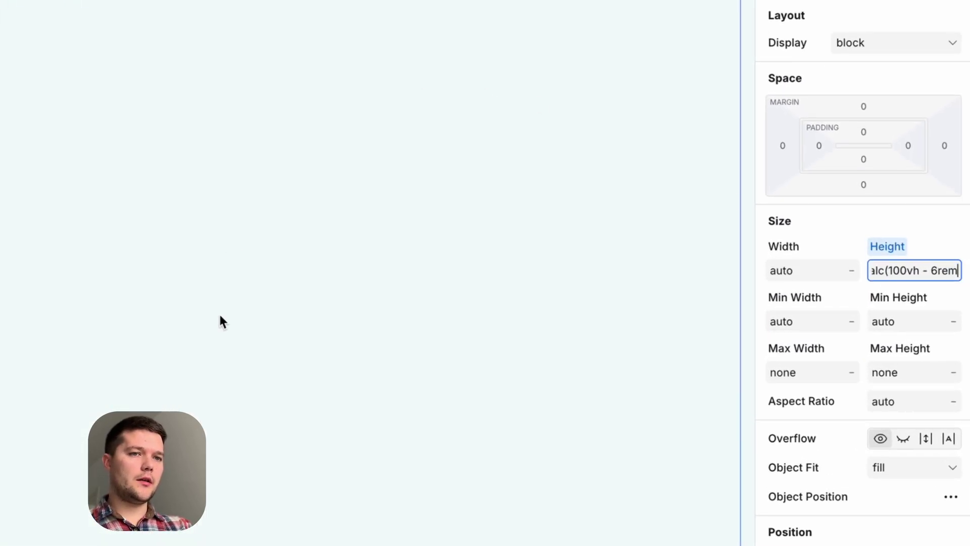
{"action": "left_click", "coordinate": [865, 45]}
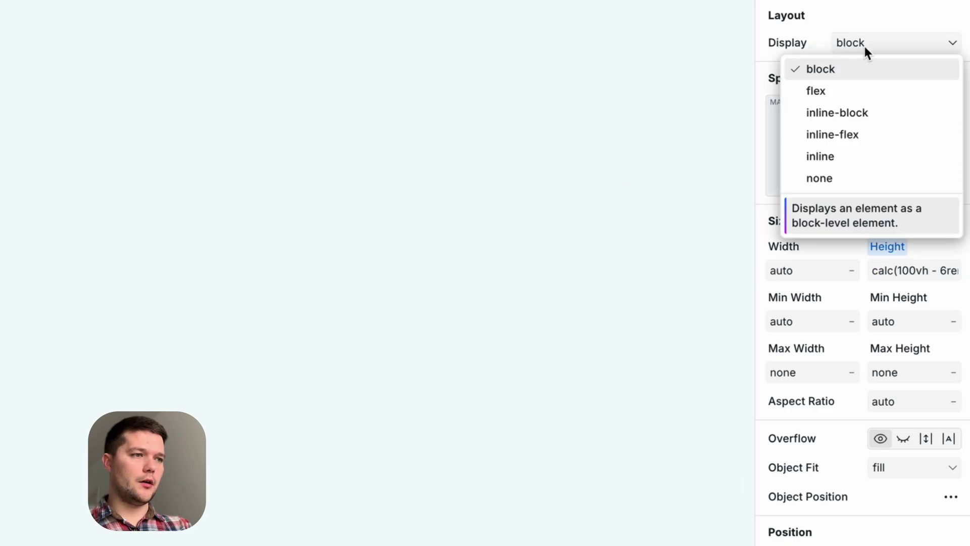
{"action": "left_click", "coordinate": [847, 91]}
{"action": "left_click", "coordinate": [843, 72]}
{"action": "left_click", "coordinate": [827, 145]}
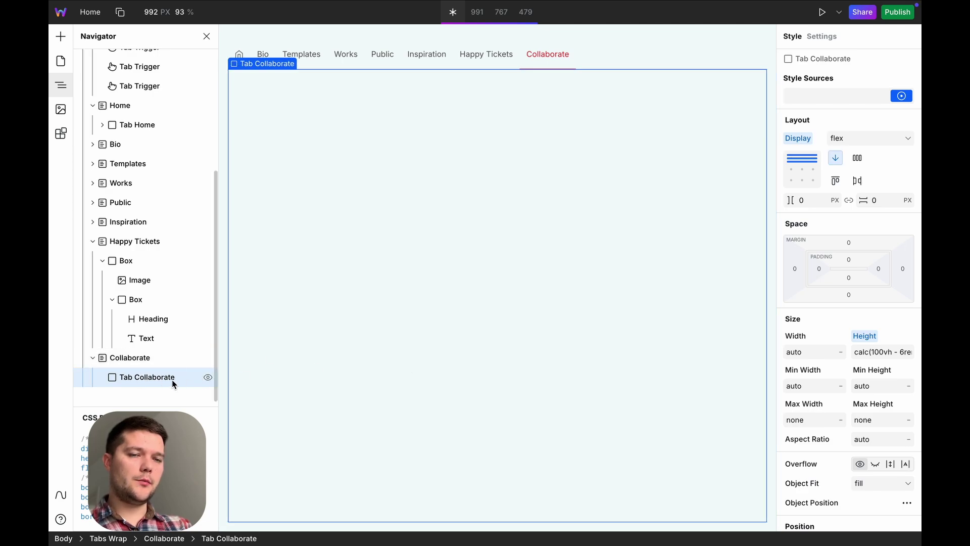
- Add a Box inside Tab Collaborate and give it a new style token named Collaborate Line
{"action": "key", "text": "ctrl+k"}
{"action": "type", "text": "box"}
{"action": "key", "text": "Return"}
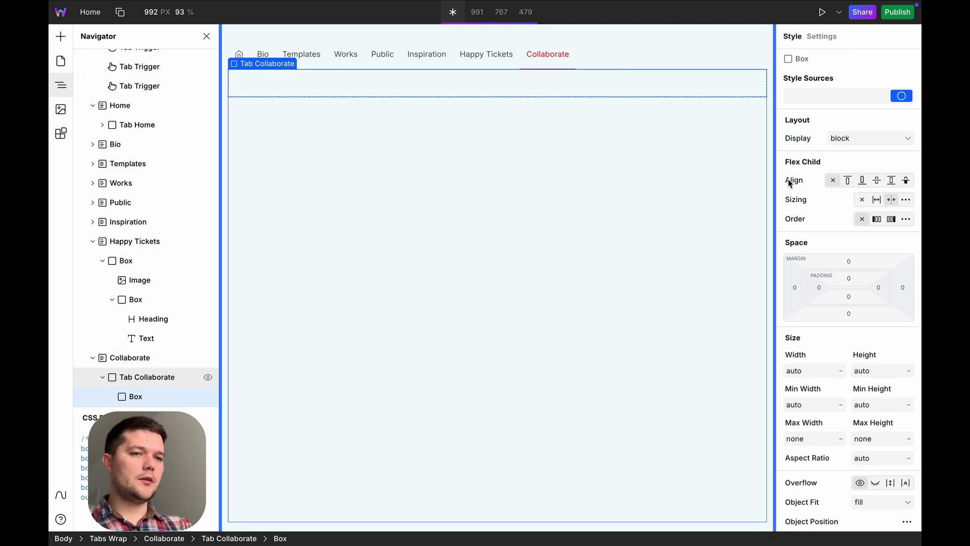
{"action": "left_click", "coordinate": [813, 96]}
{"action": "type", "text": "Collaborate Line"}
{"action": "key", "text": "Return"}
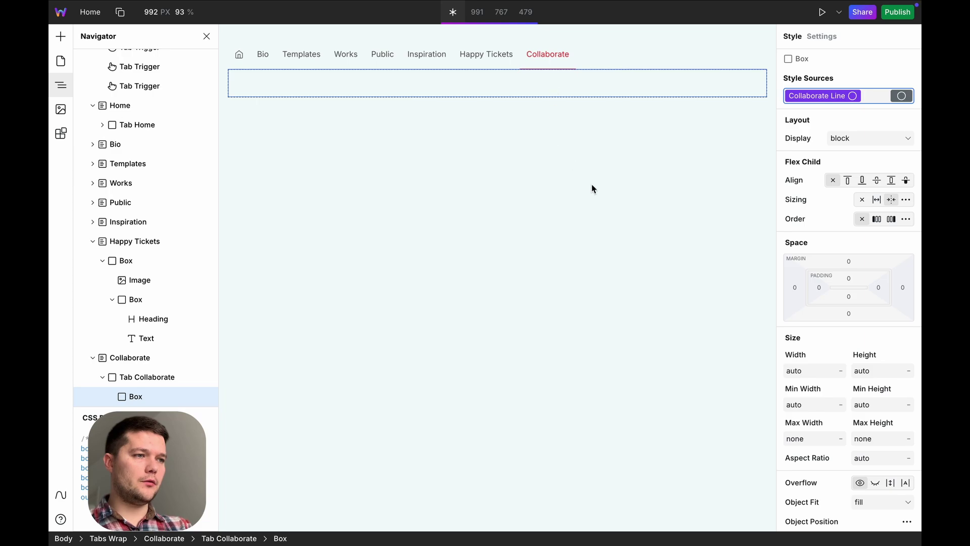
- Give the Collaborate Line style a solid border only along the bottom, 1 px wide, in the color variable --color-gray-2
{"action": "scroll", "coordinate": [819, 231], "scroll_direction": "down", "scroll_amount": 10}
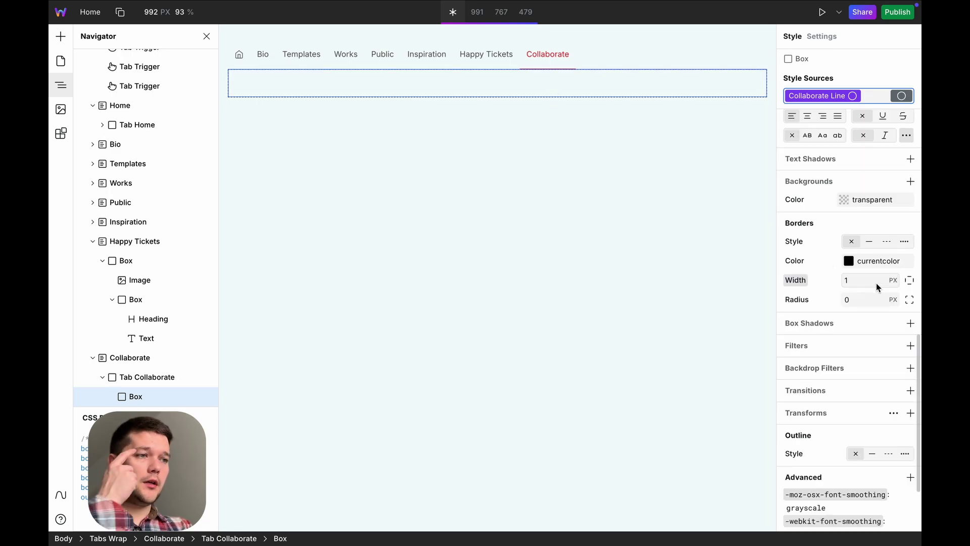
{"action": "left_click", "coordinate": [870, 243]}
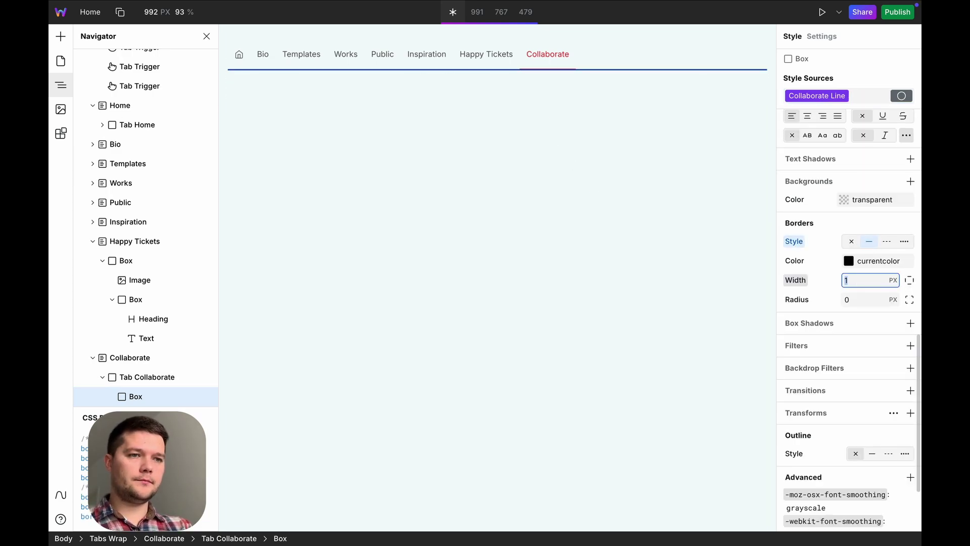
{"action": "left_click", "coordinate": [909, 280]}
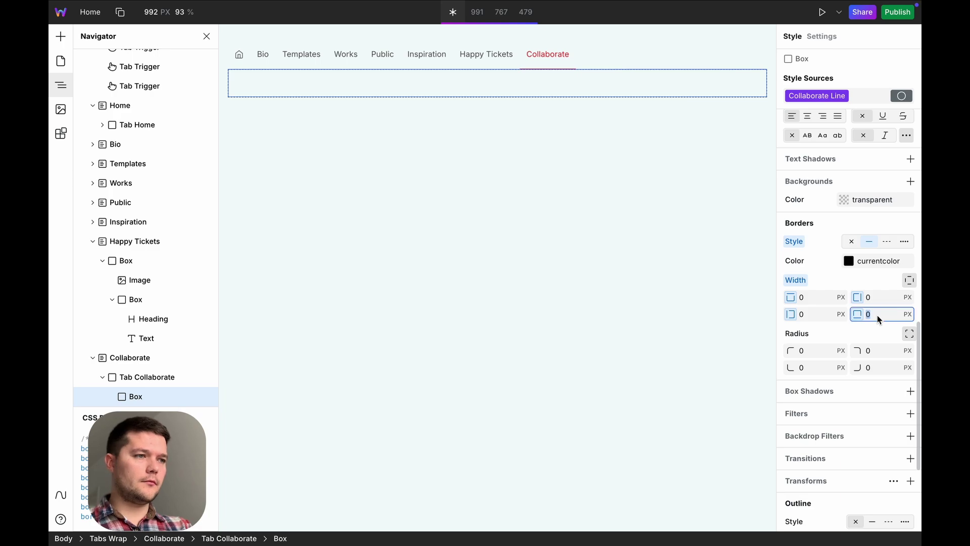
{"action": "type", "text": "1"}
{"action": "left_click", "coordinate": [876, 268]}
{"action": "type", "text": "--"}
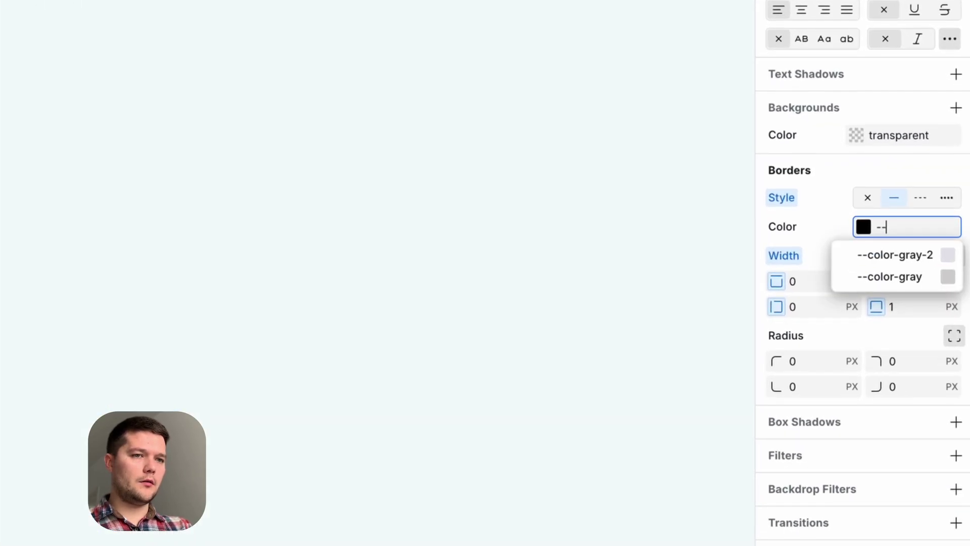
{"action": "key", "text": "Down"}
{"action": "key", "text": "Return"}
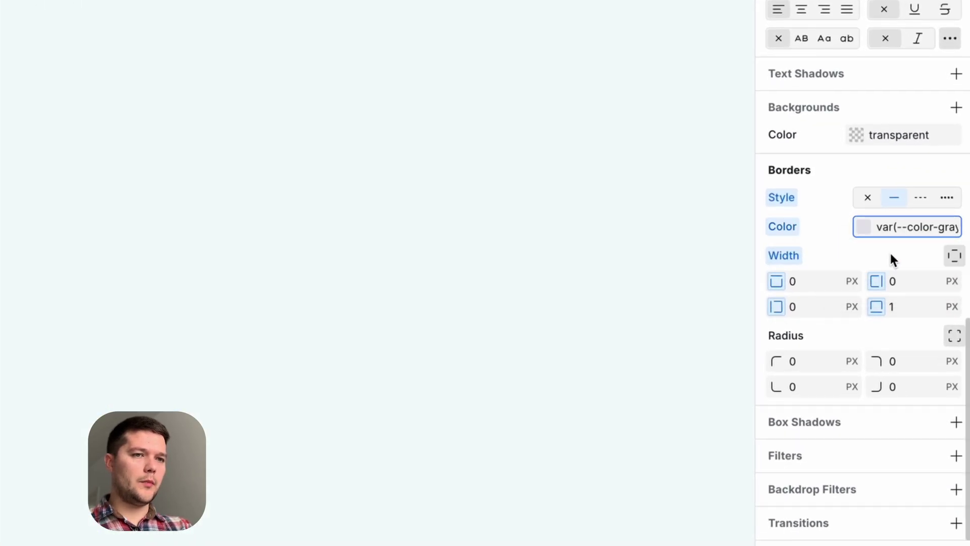
{"action": "left_click", "coordinate": [58, 381]}
{"action": "left_click", "coordinate": [373, 283]}
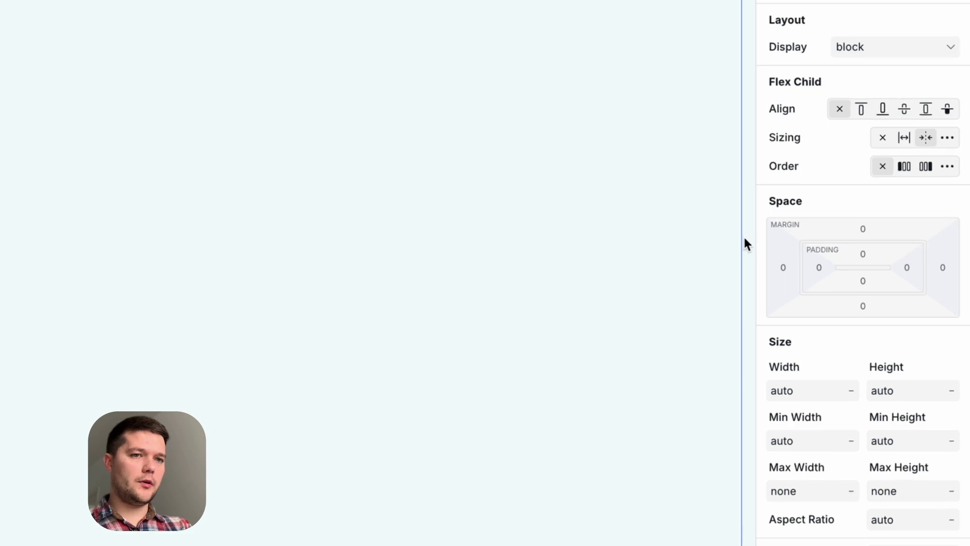
- Set the Collaborate Line box to grow and duplicate it to fill Tab Collaborate with eleven equal rows
{"action": "left_click", "coordinate": [876, 201]}
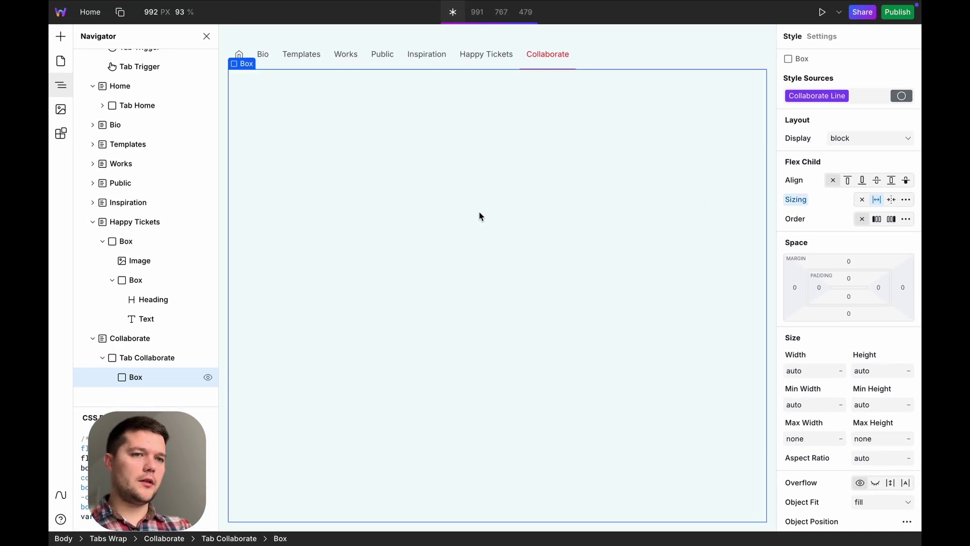
{"action": "key", "text": "ctrl+d"}
{"action": "key", "text": "ctrl+d"}
{"action": "key", "text": "ctrl+d"}
{"action": "key", "text": "ctrl+d"}
{"action": "key", "text": "ctrl+d"}
{"action": "key", "text": "ctrl+d"}
{"action": "key", "text": "ctrl+d"}
{"action": "key", "text": "ctrl+d"}
{"action": "key", "text": "ctrl+d"}
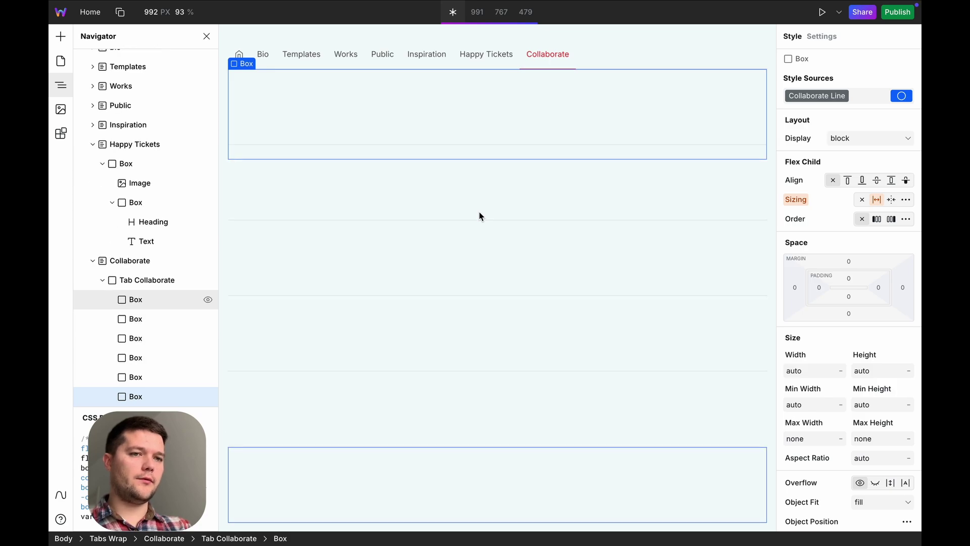
{"action": "left_click", "coordinate": [508, 103]}
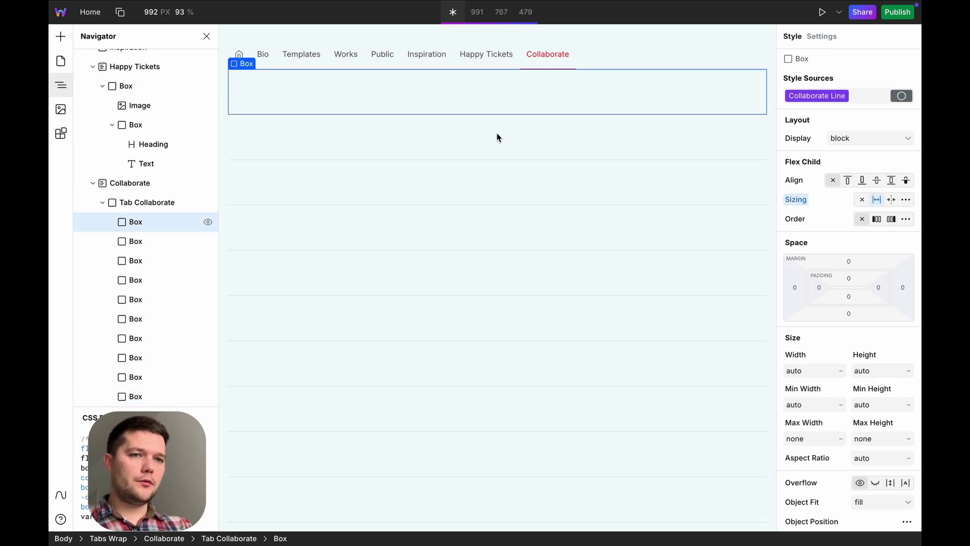
{"action": "left_click", "coordinate": [413, 525]}
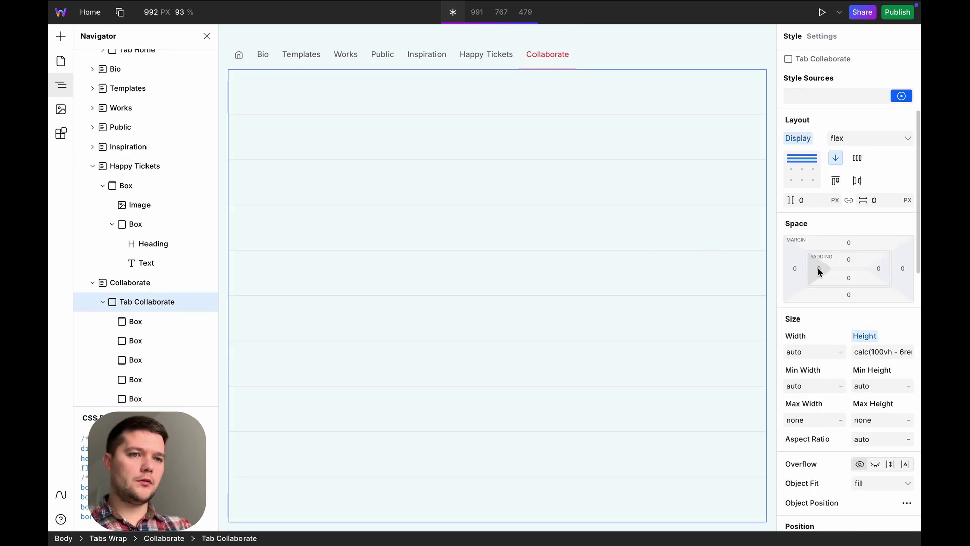
{"action": "left_click", "coordinate": [462, 128]}
- Change the display of the Collaborate Line style to flex via the third row
{"action": "left_click", "coordinate": [433, 177]}
{"action": "left_click", "coordinate": [808, 96]}
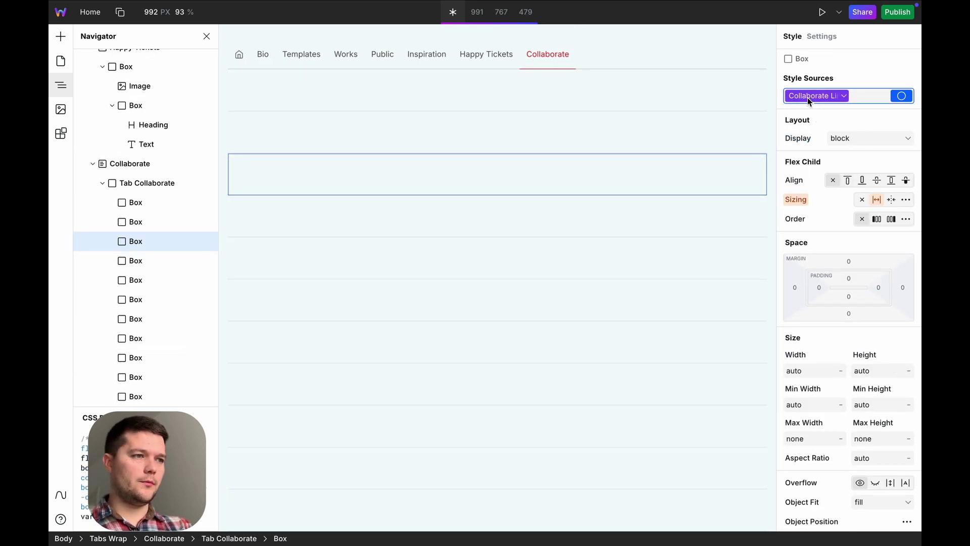
{"action": "left_click", "coordinate": [849, 140]}
{"action": "left_click", "coordinate": [829, 169]}
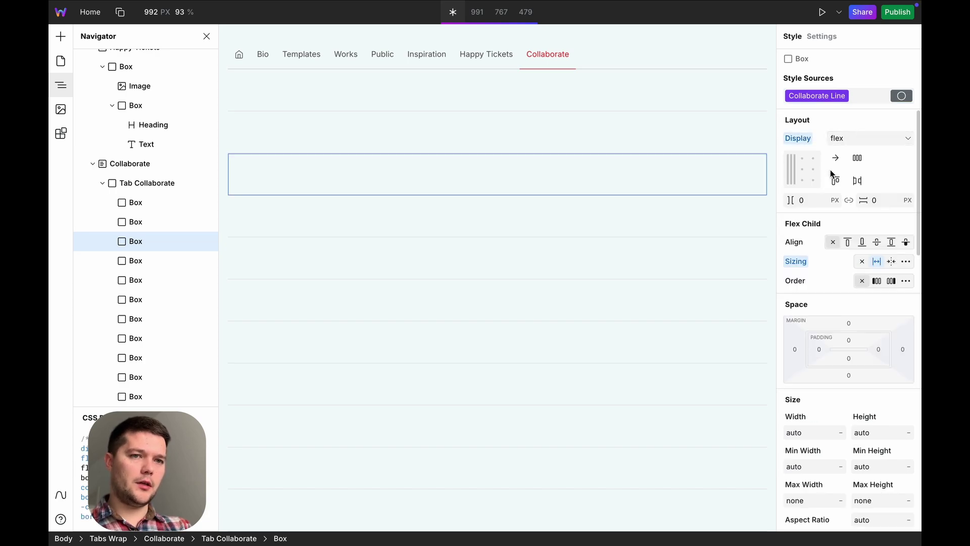
- Add a Text and a Link inside the third row of Tab Collaborate
{"action": "key", "text": "ctrl+k"}
{"action": "type", "text": "tex"}
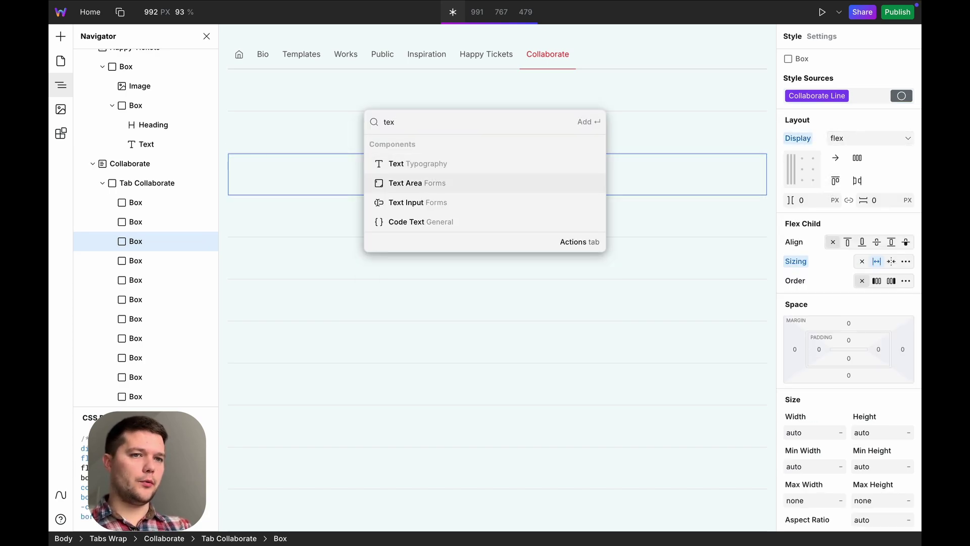
{"action": "key", "text": "Return"}
{"action": "left_click", "coordinate": [529, 174]}
{"action": "key", "text": "ctrl+k"}
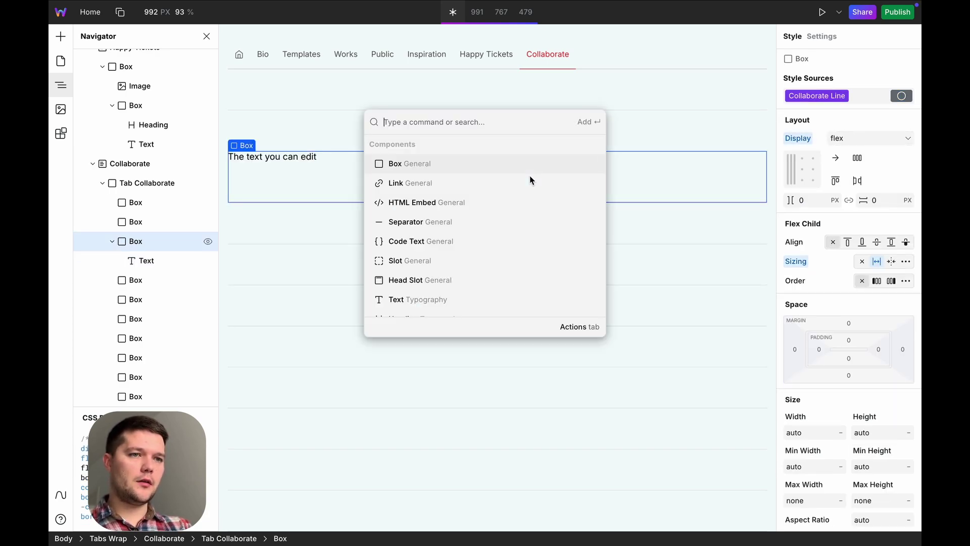
{"action": "type", "text": "lin"}
{"action": "key", "text": "Return"}
- Copy the Text element to after the Link and align the row's contents to the left and vertically centered
{"action": "left_click", "coordinate": [288, 159]}
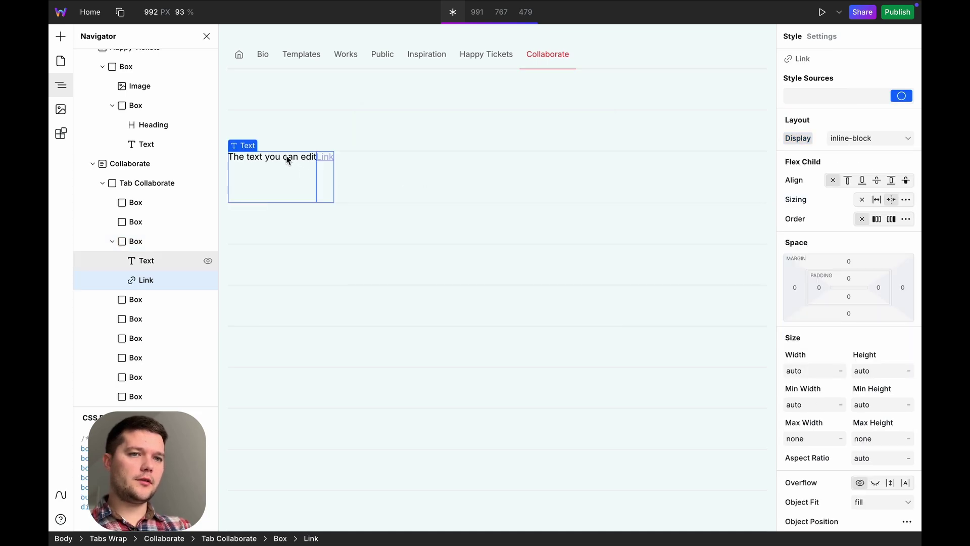
{"action": "key", "text": "ctrl+c"}
{"action": "left_click", "coordinate": [386, 181]}
{"action": "key", "text": "ctrl+v"}
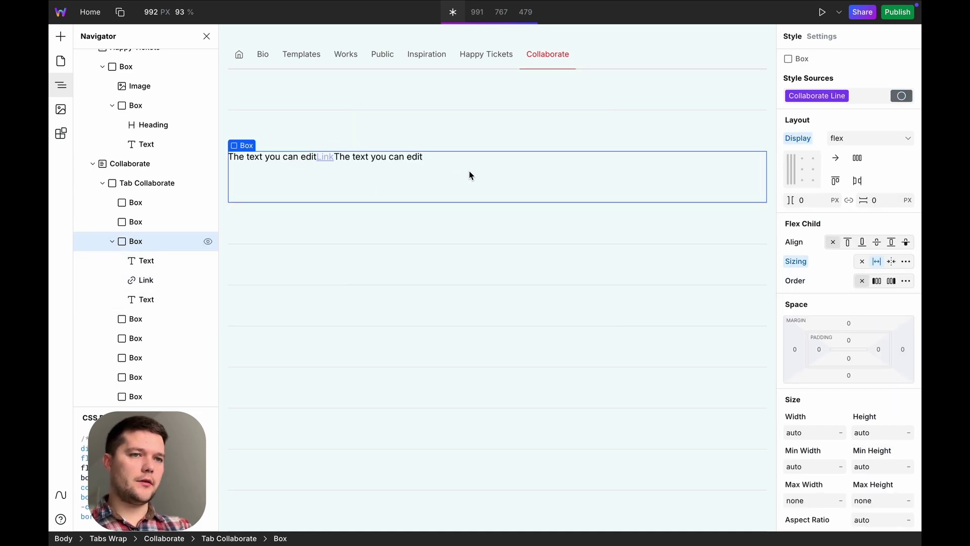
{"action": "left_click", "coordinate": [791, 169]}
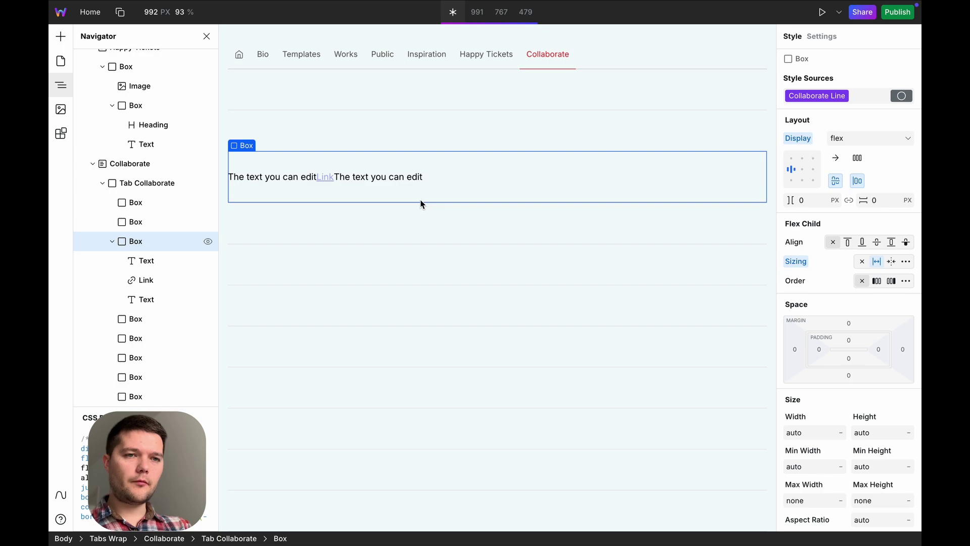
- Set the Link to display inline-flex, stretch it to the row's height and center its content both ways
{"action": "left_click", "coordinate": [326, 178]}
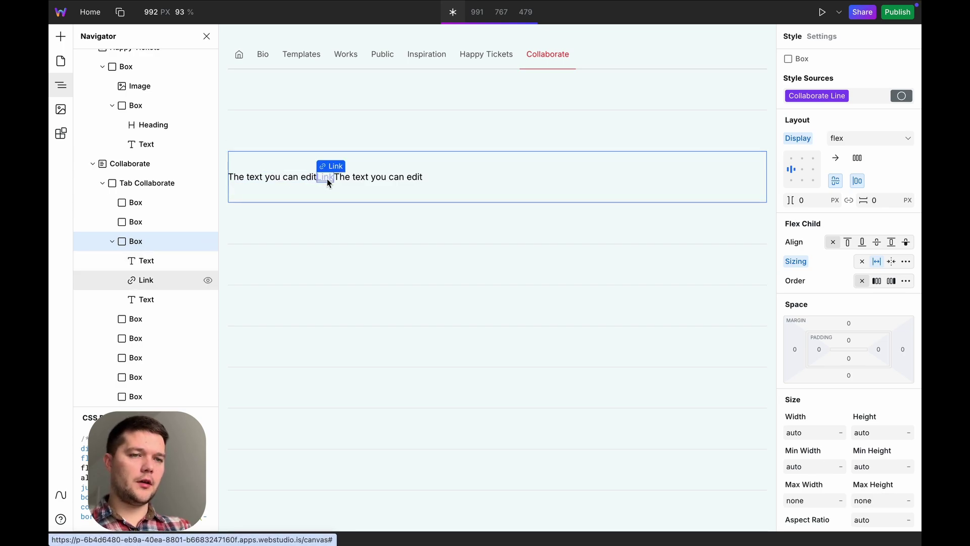
{"action": "left_click", "coordinate": [877, 141]}
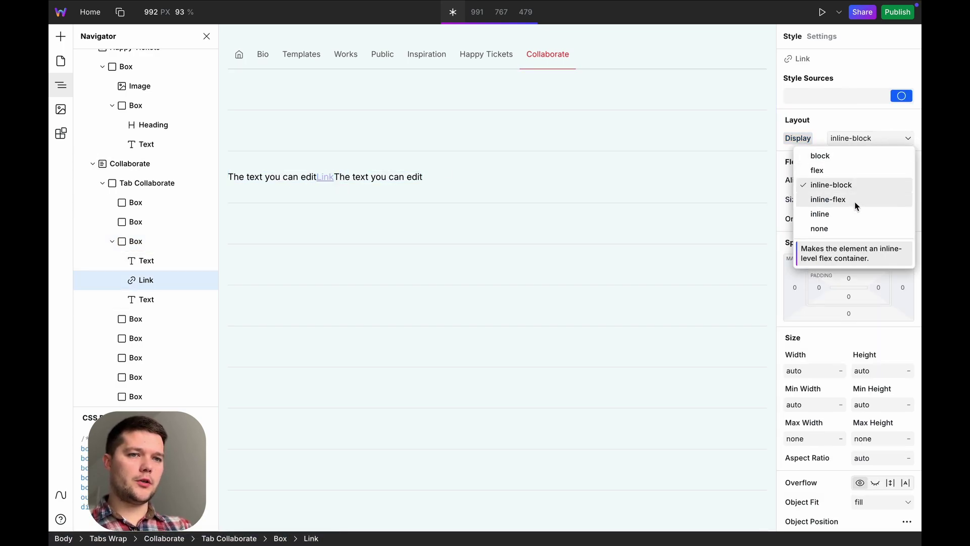
{"action": "left_click", "coordinate": [853, 202]}
{"action": "left_click", "coordinate": [892, 243]}
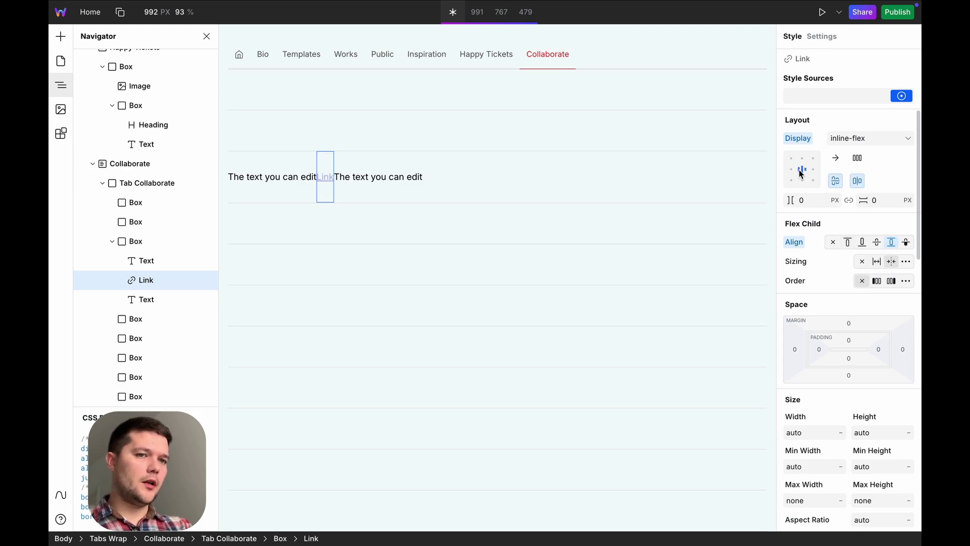
- Set the gap of the Collaborate Line style to 1.5 rem
{"action": "left_click", "coordinate": [489, 189]}
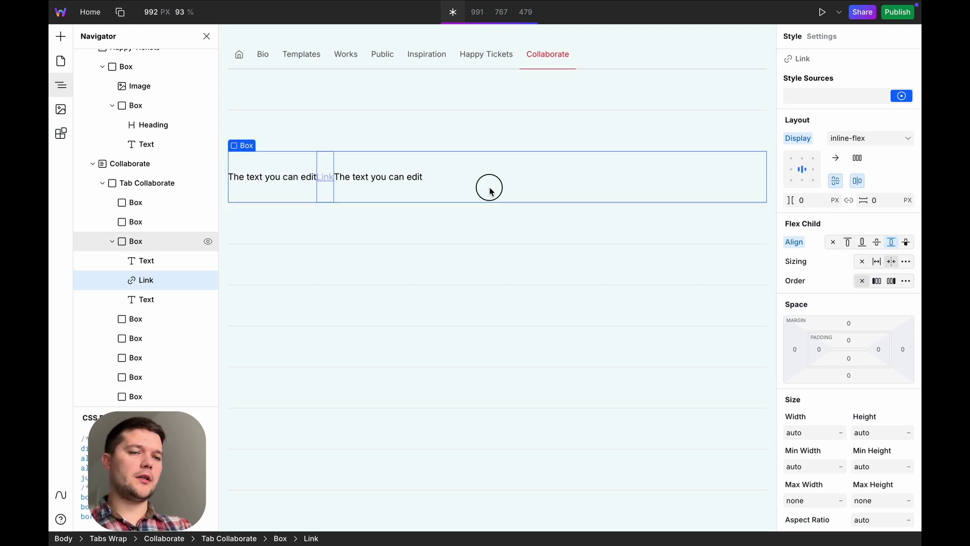
{"action": "left_click", "coordinate": [816, 202]}
{"action": "type", "text": "1.5rem"}
{"action": "key", "text": "Return"}
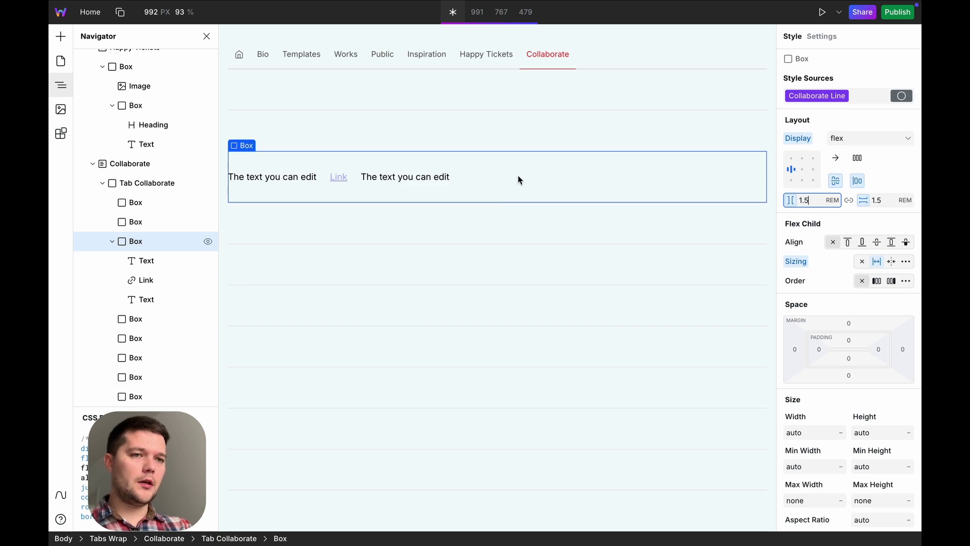
- Give the first Text in the third row a width of 35% and align its text to the right
{"action": "left_click", "coordinate": [312, 178]}
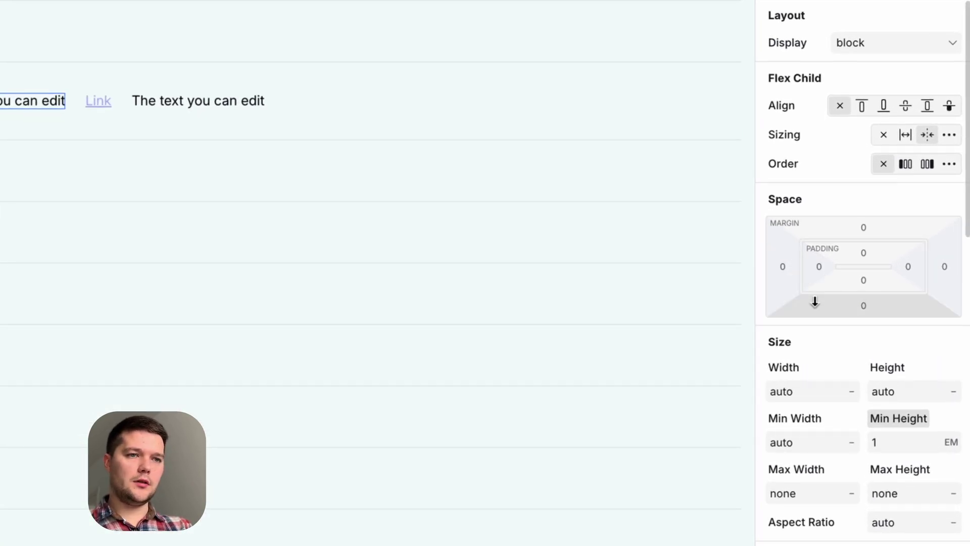
{"action": "left_click", "coordinate": [803, 390]}
{"action": "type", "text": "35%"}
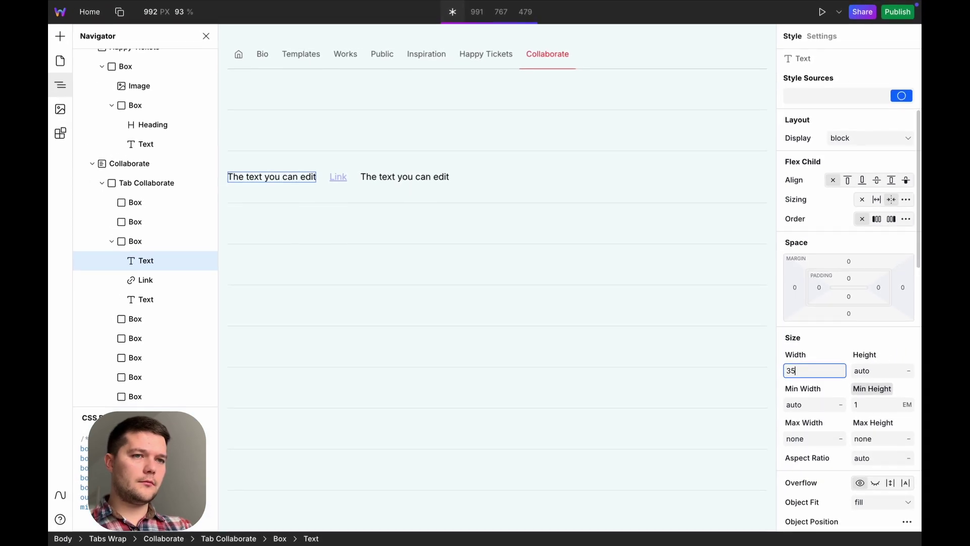
{"action": "key", "text": "Return"}
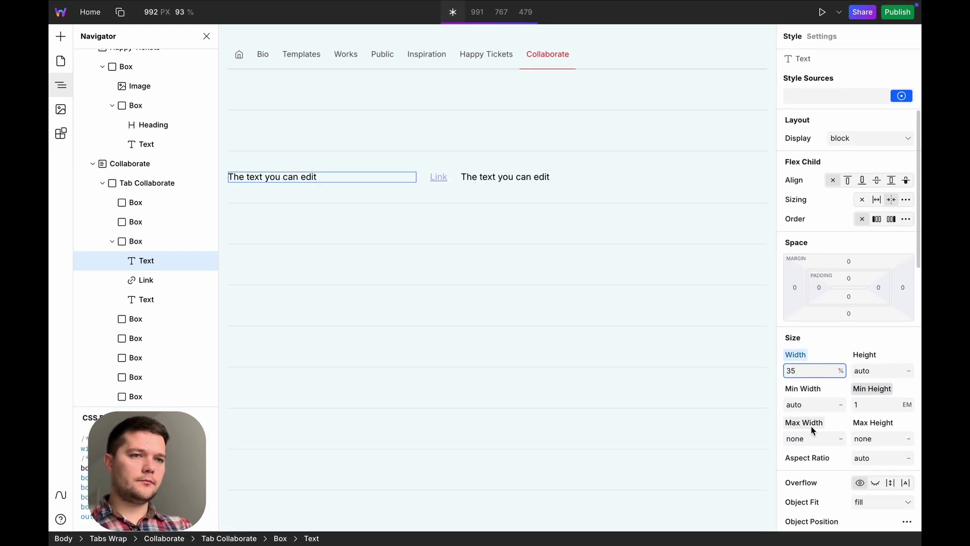
{"action": "scroll", "coordinate": [811, 426], "scroll_direction": "down", "scroll_amount": 5}
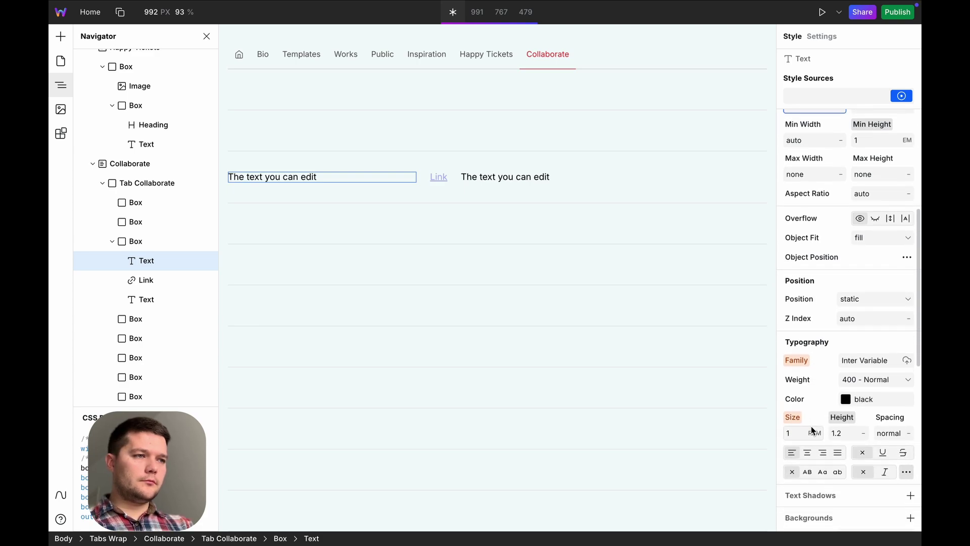
{"action": "left_click", "coordinate": [822, 452]}
{"action": "scroll", "coordinate": [856, 295], "scroll_direction": "up", "scroll_amount": 5}
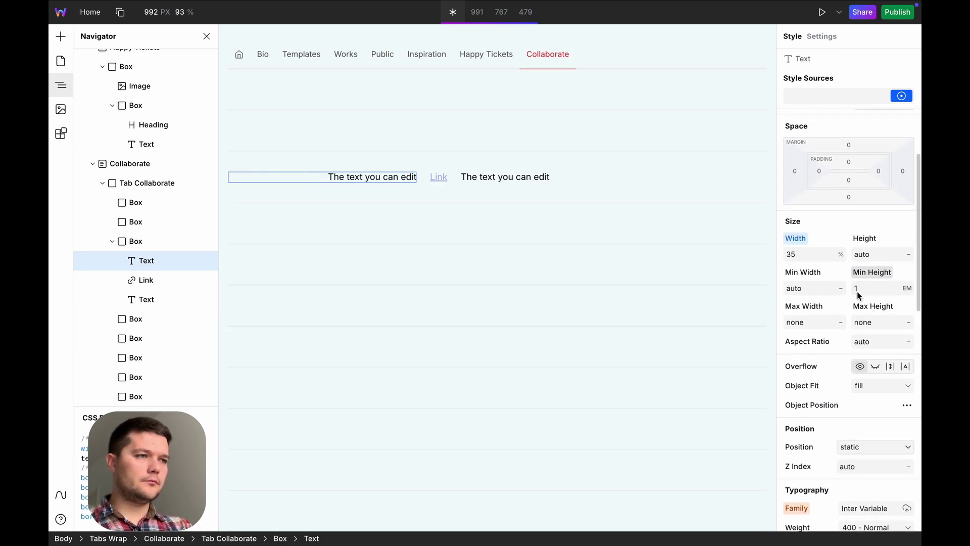
- Convert the first Text's local styles to a token named Collaborate Text
{"action": "left_click", "coordinate": [903, 97]}
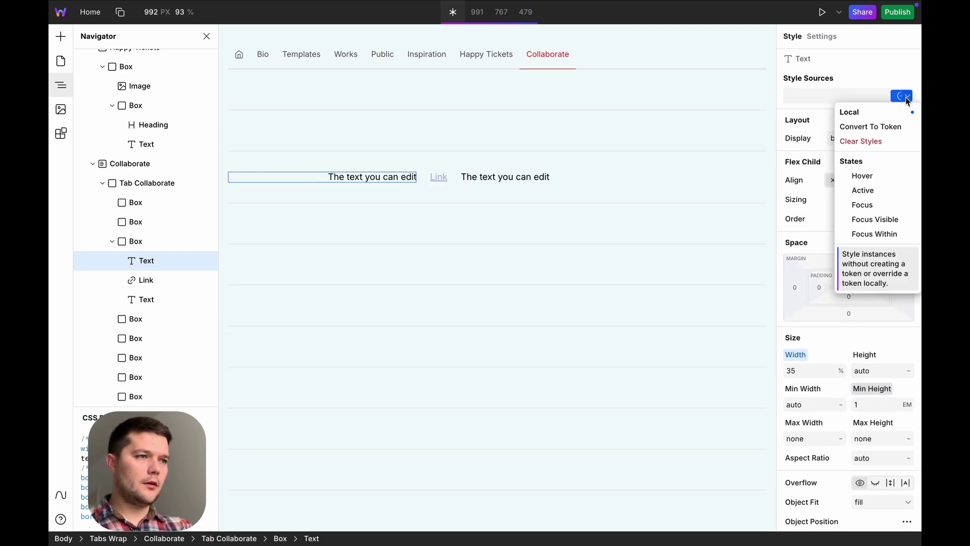
{"action": "left_click", "coordinate": [881, 129]}
{"action": "type", "text": "Collaborate Text"}
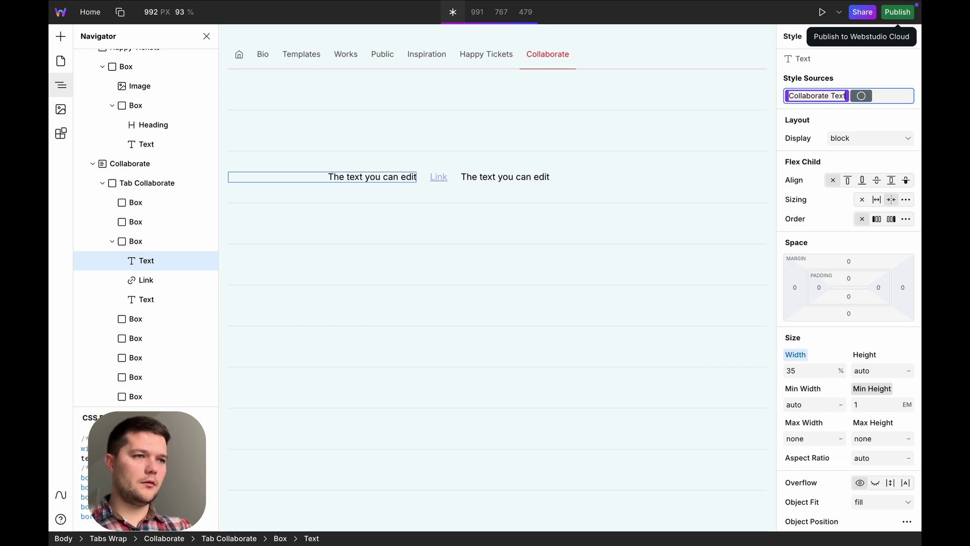
{"action": "key", "text": "Return"}
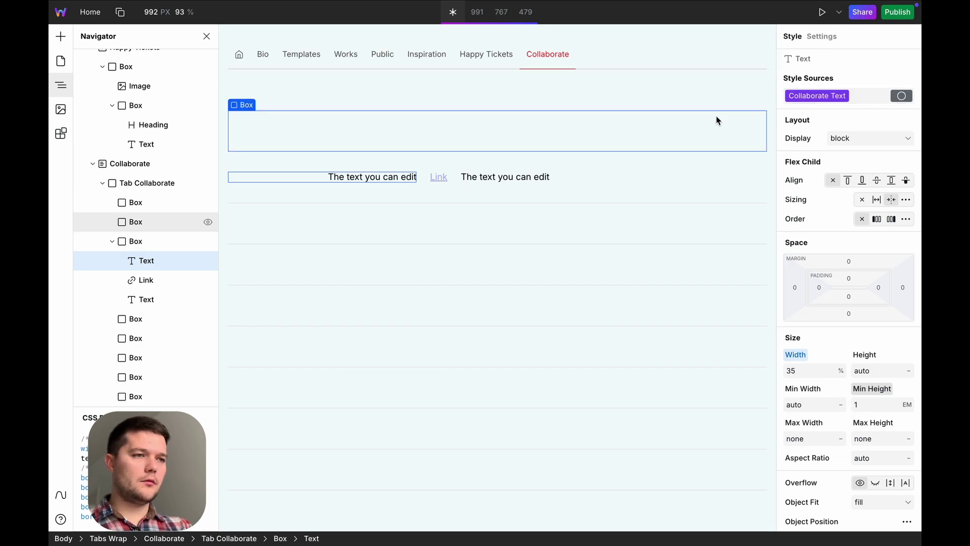
{"action": "left_click", "coordinate": [648, 180]}
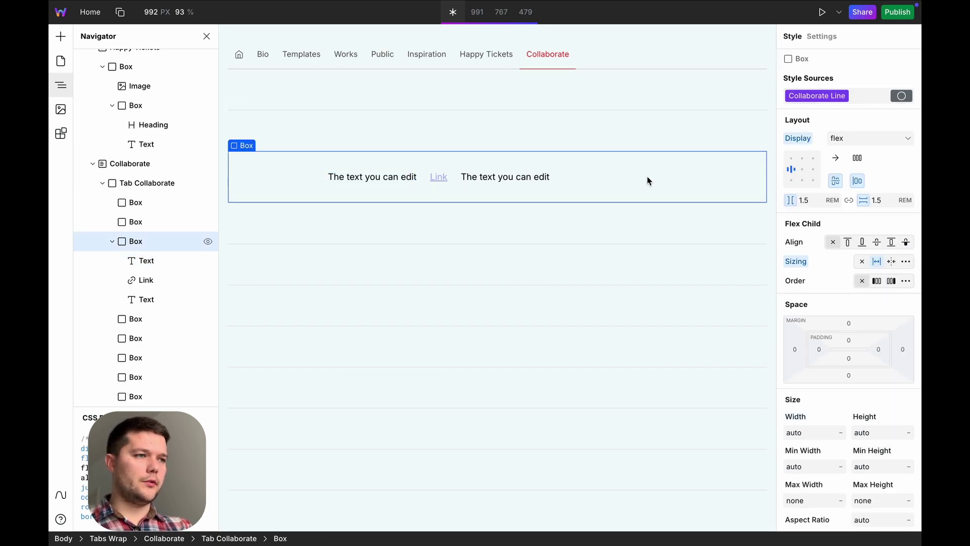
- Convert the Link's local styles to a token named Collaborate Link
{"action": "left_click", "coordinate": [439, 171]}
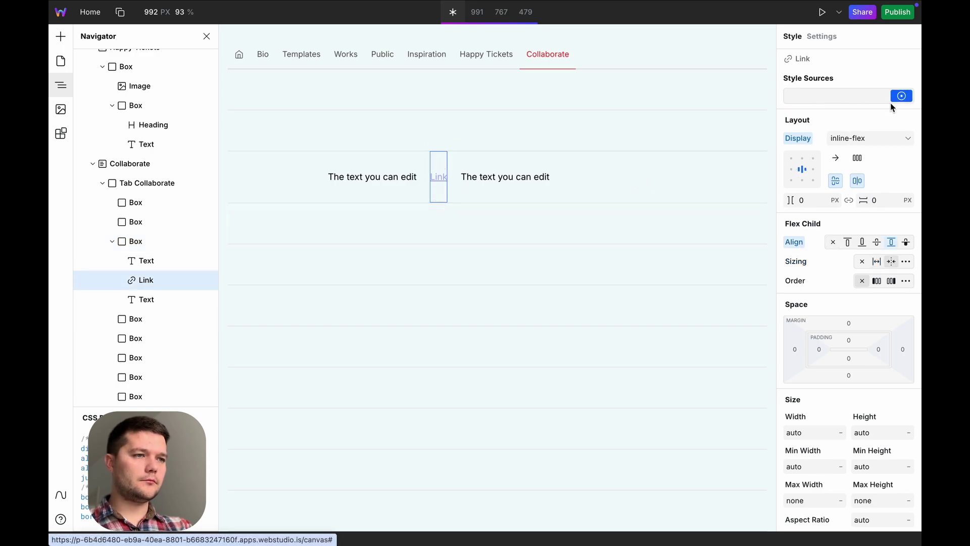
{"action": "left_click", "coordinate": [895, 99]}
{"action": "left_click", "coordinate": [901, 96]}
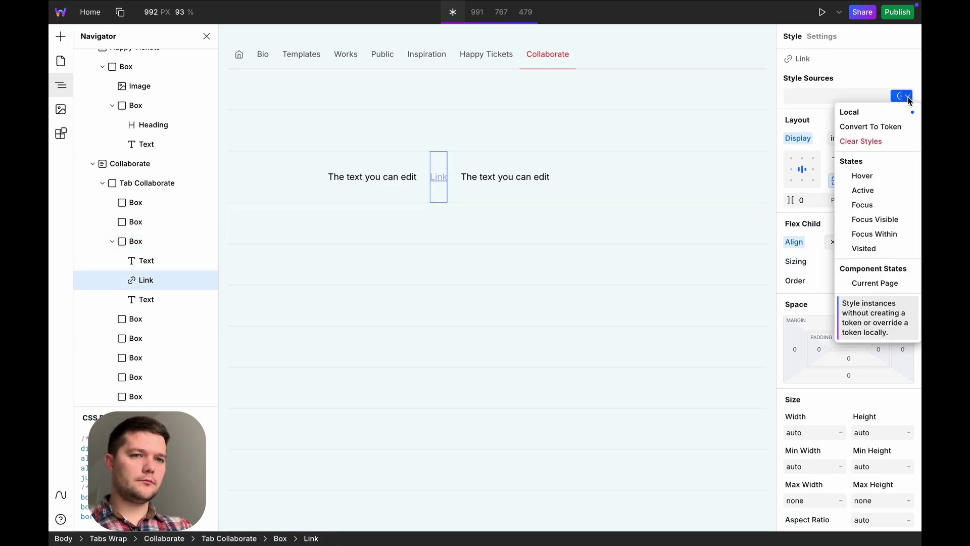
{"action": "left_click", "coordinate": [877, 124]}
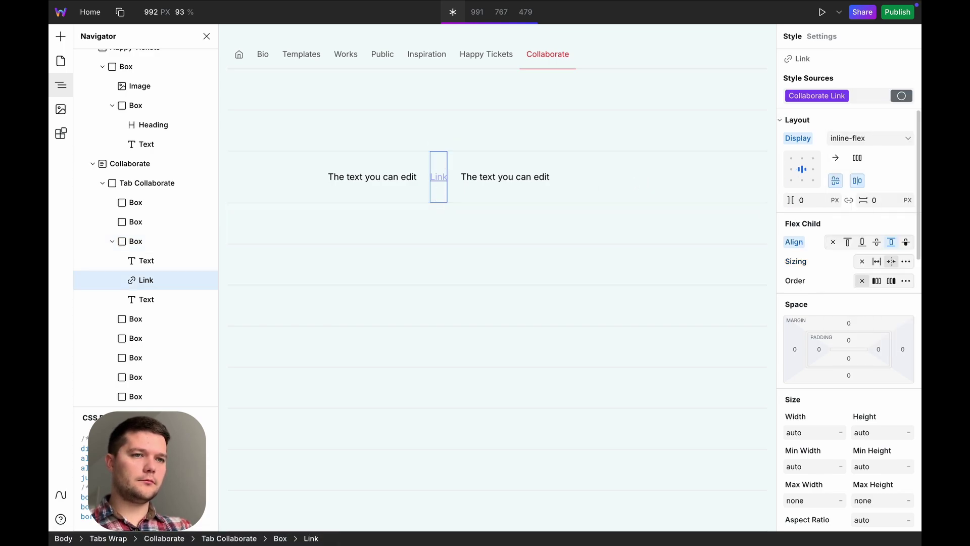
- Copy "drop me a letter via" from the Webflow design and paste it over the first Text's placeholder in the Webstudio row
{"action": "left_click", "coordinate": [387, 176]}
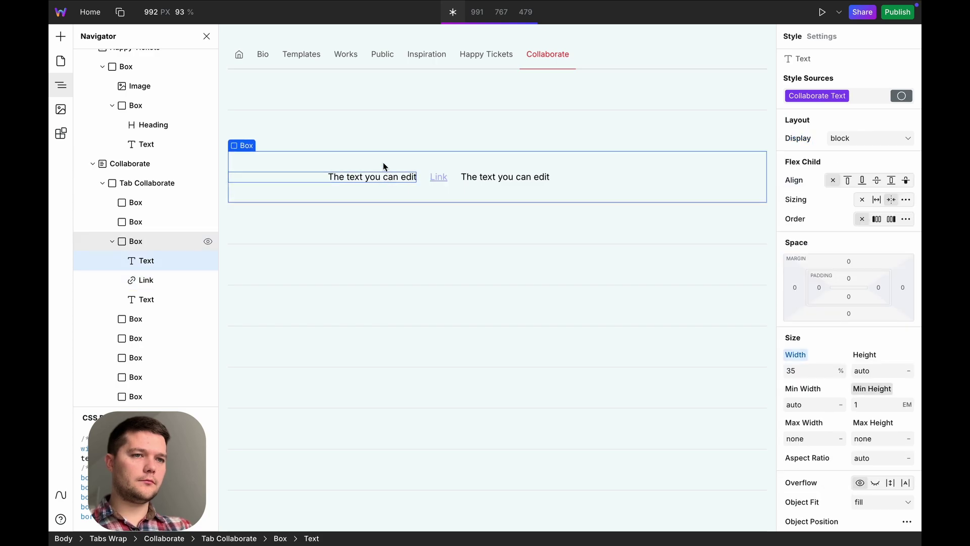
{"action": "left_click", "coordinate": [383, 163]}
{"action": "left_click", "coordinate": [368, 222]}
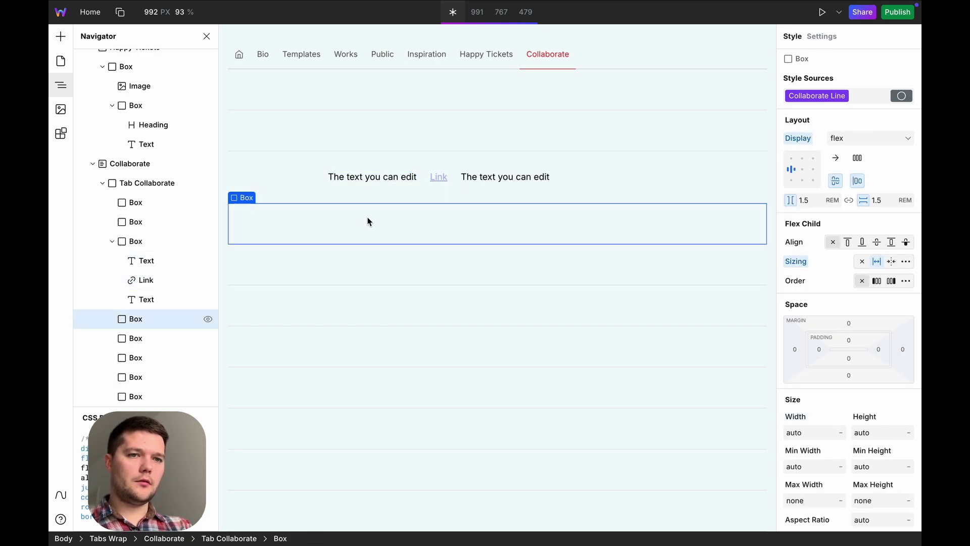
{"action": "left_click", "coordinate": [290, 195]}
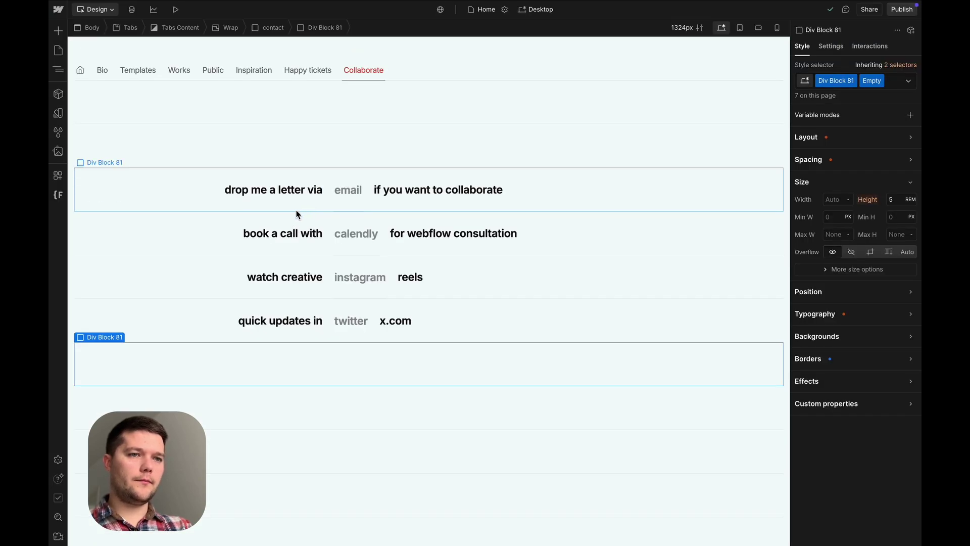
{"action": "double_click", "coordinate": [286, 195]}
{"action": "key", "text": "ctrl+c"}
{"action": "left_click", "coordinate": [286, 143]}
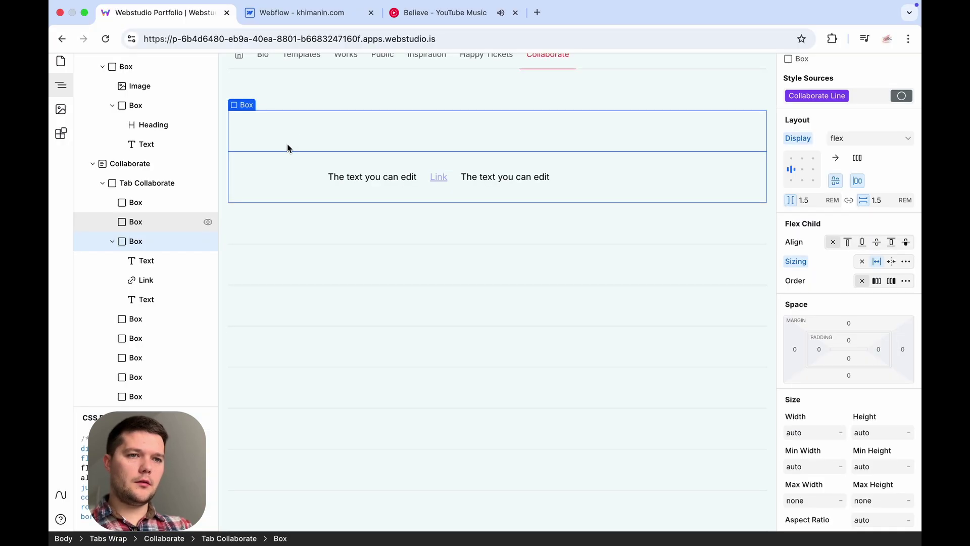
{"action": "left_click", "coordinate": [335, 173]}
{"action": "double_click", "coordinate": [340, 175]}
{"action": "key", "text": "ctrl+v"}
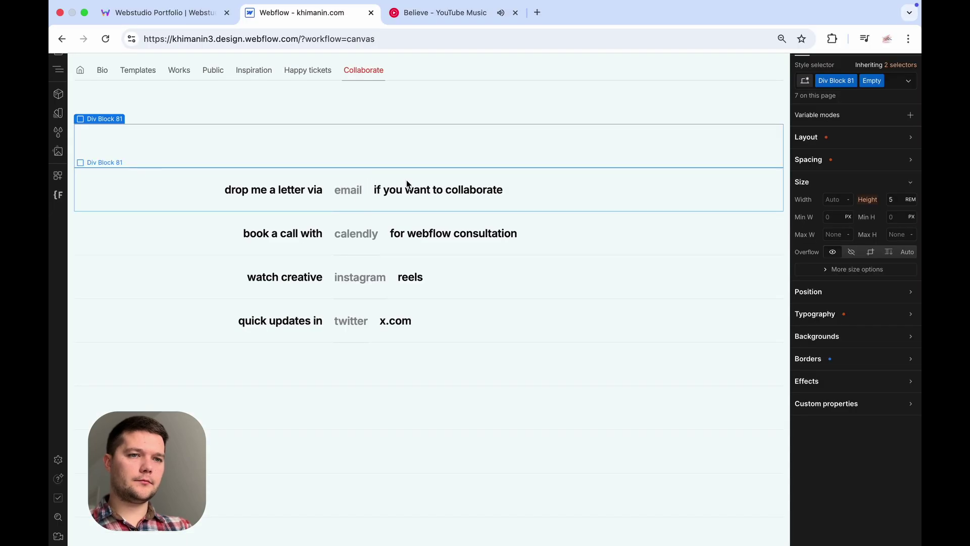
- Copy "if you want to collaborate" from the Webflow design over the row's last Text in Webstudio and change the Link's text to "email"
{"action": "left_click", "coordinate": [407, 184]}
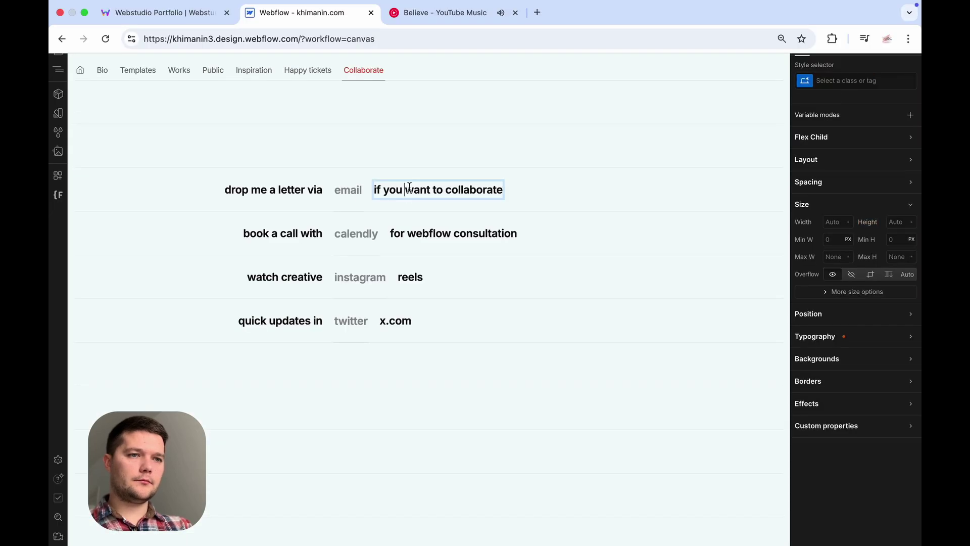
{"action": "double_click", "coordinate": [406, 184]}
{"action": "key", "text": "ctrl+c"}
{"action": "left_click", "coordinate": [489, 177]}
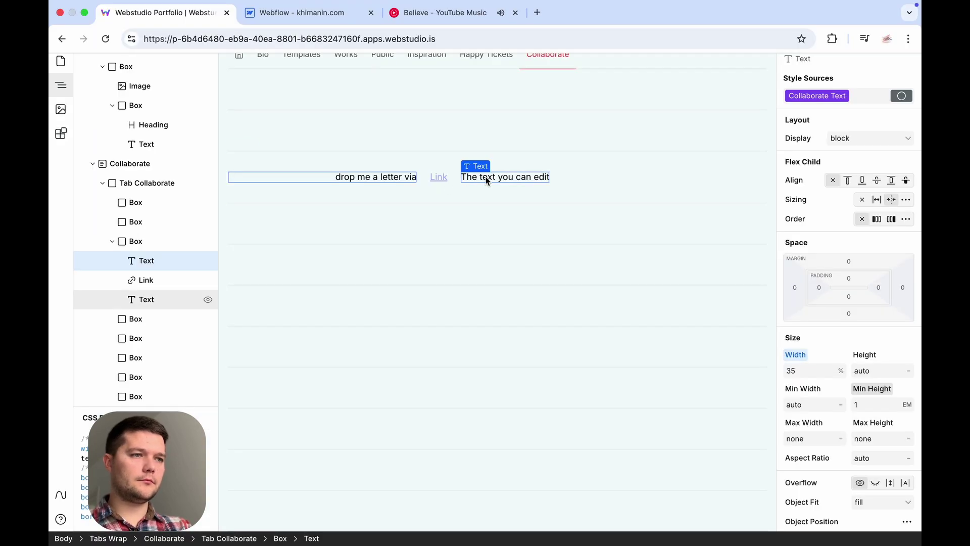
{"action": "double_click", "coordinate": [489, 177]}
{"action": "key", "text": "ctrl+v"}
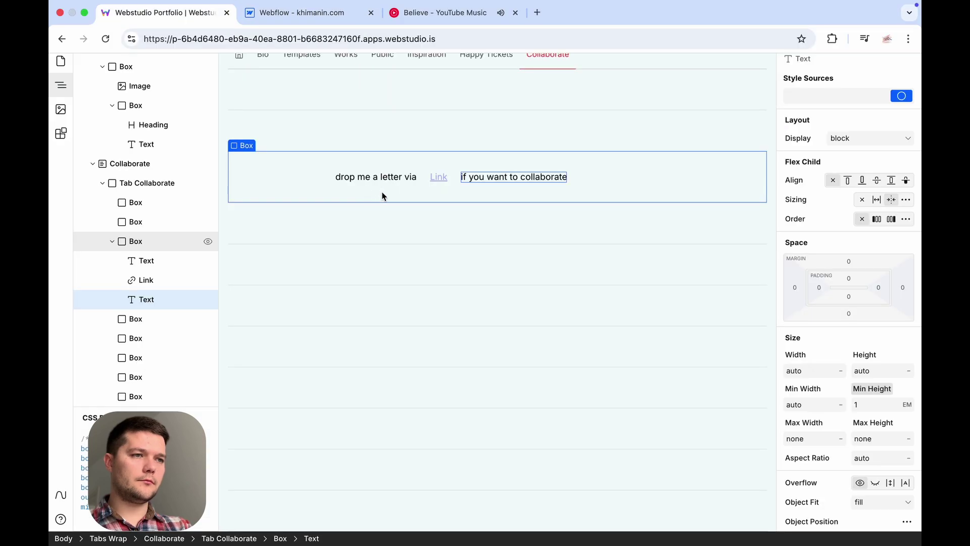
{"action": "left_click", "coordinate": [437, 178]}
{"action": "type", "text": "email"}
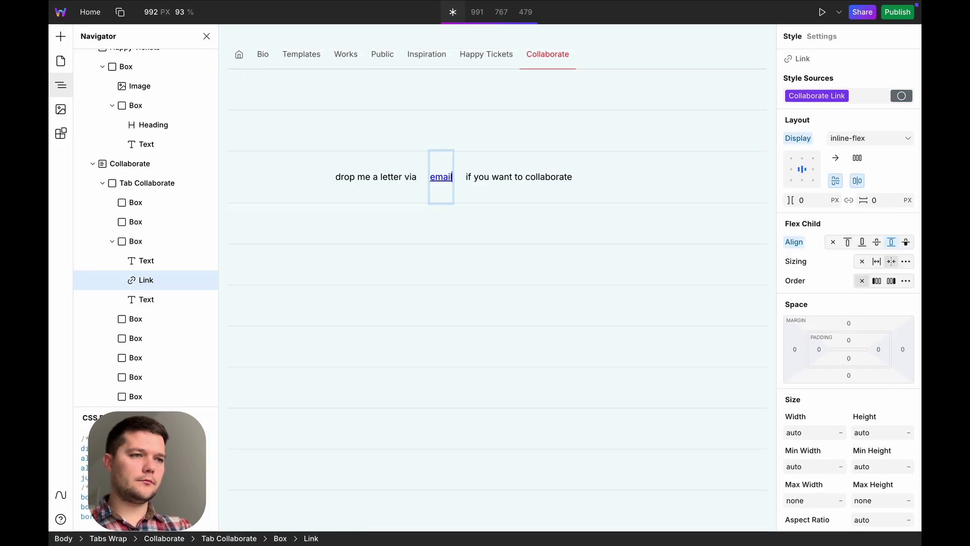
- Set the font weight of the row's Collaborate Line token to 600 - Semi Bold
{"action": "left_click", "coordinate": [609, 178]}
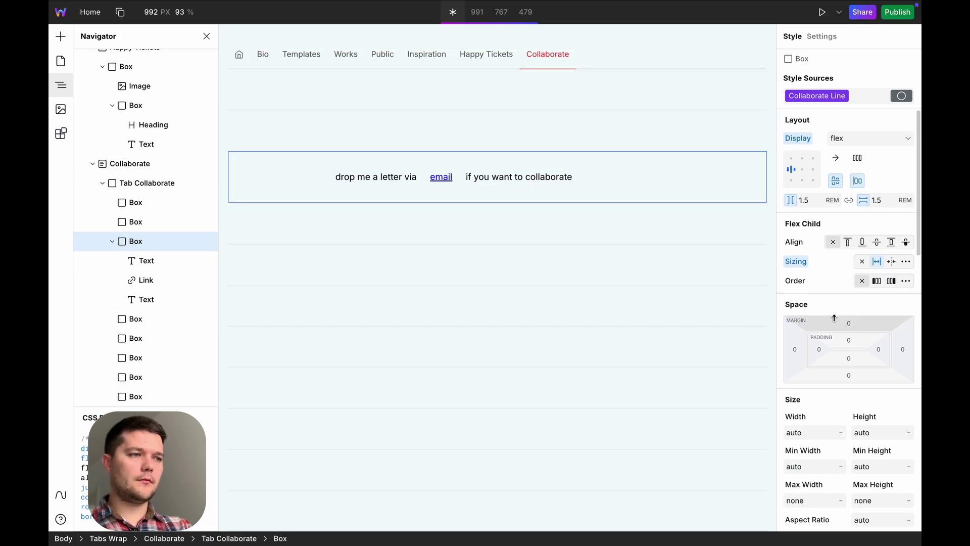
{"action": "scroll", "coordinate": [836, 377], "scroll_direction": "down", "scroll_amount": 5}
{"action": "scroll", "coordinate": [836, 380], "scroll_direction": "down", "scroll_amount": 3}
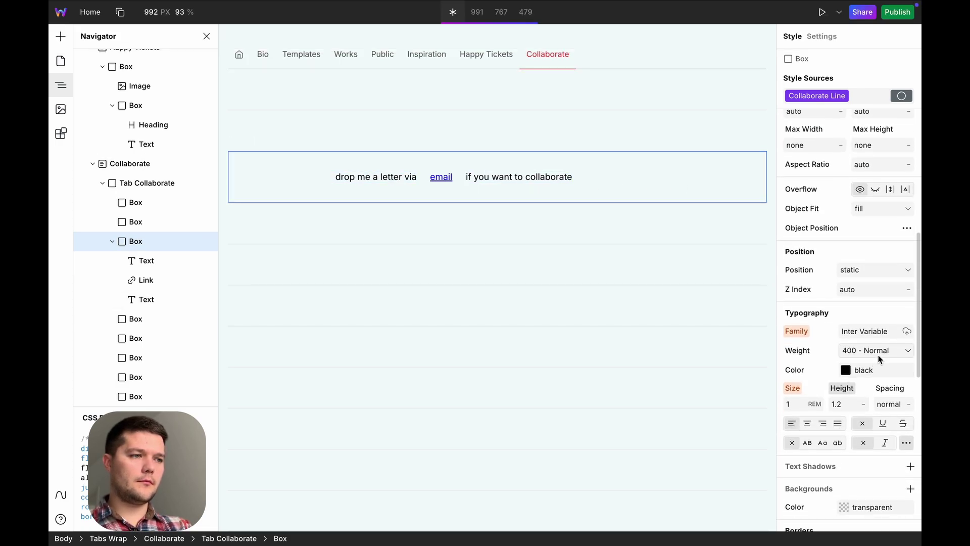
{"action": "left_click", "coordinate": [878, 353]}
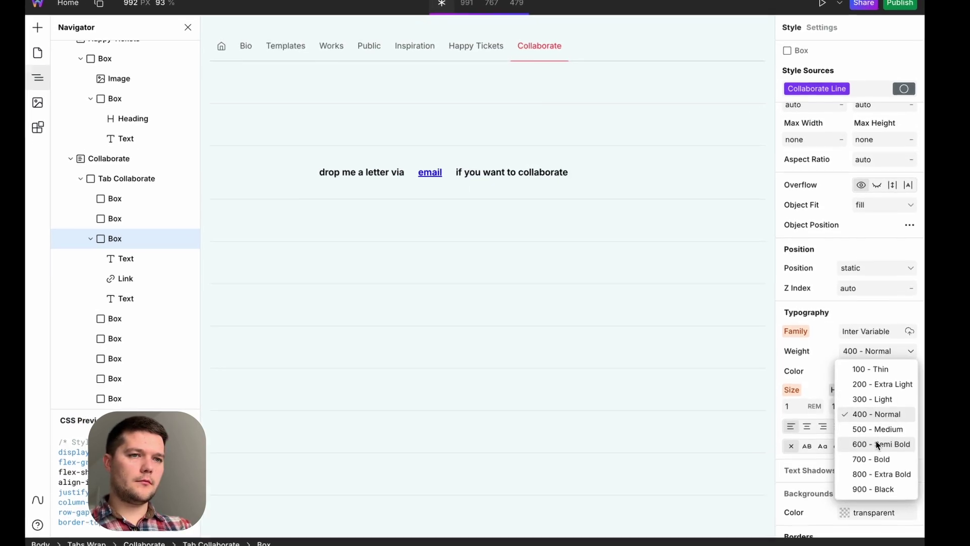
{"action": "left_click", "coordinate": [879, 440]}
- Remove the underline from the email link and colour its Collaborate Link token grey, #737373
{"action": "left_click", "coordinate": [272, 95]}
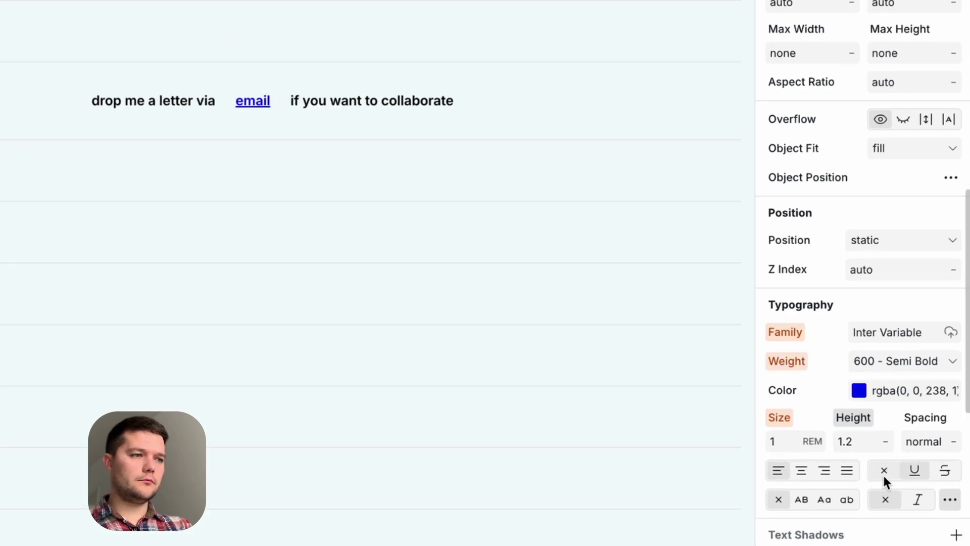
{"action": "left_click", "coordinate": [882, 473]}
{"action": "left_click", "coordinate": [845, 370]}
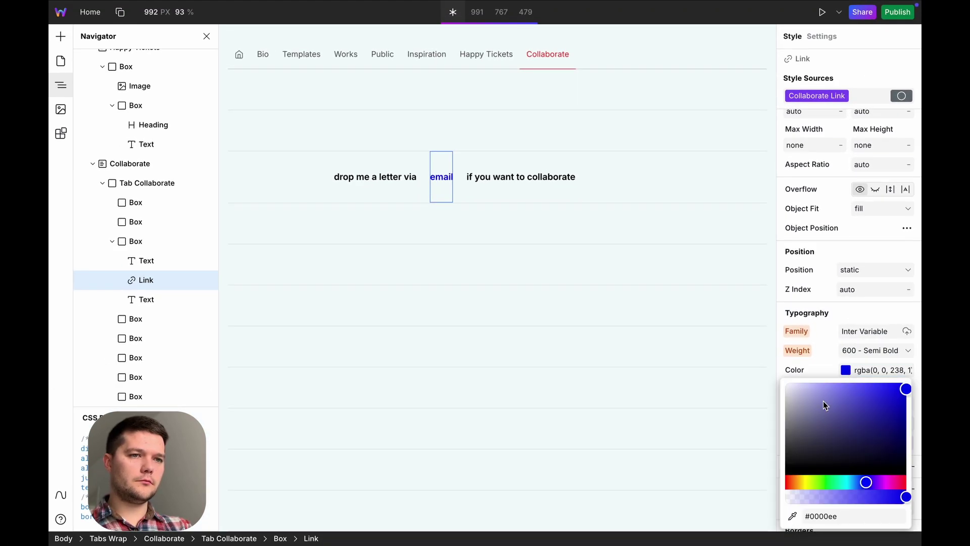
{"action": "left_click_drag", "start_coordinate": [792, 451], "coordinate": [781, 432]}
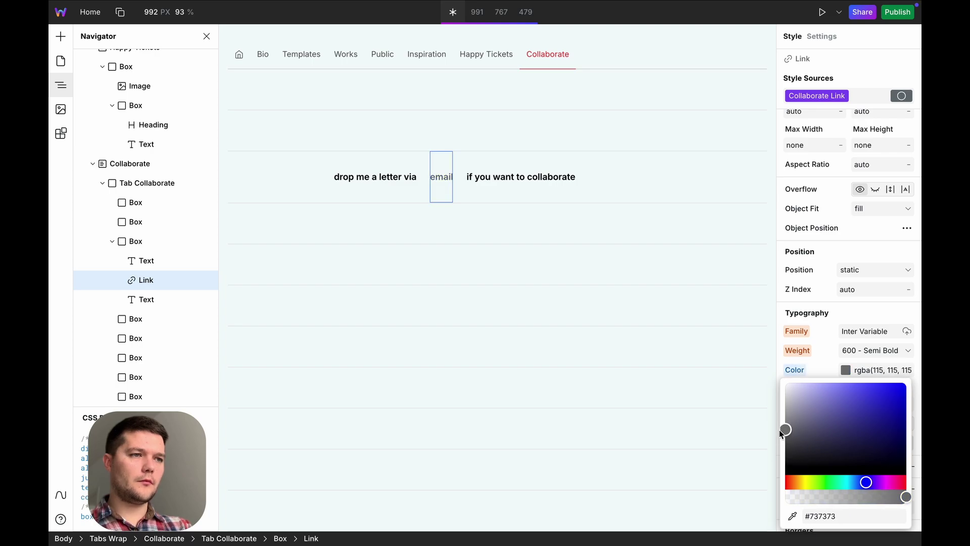
{"action": "left_click", "coordinate": [599, 180]}
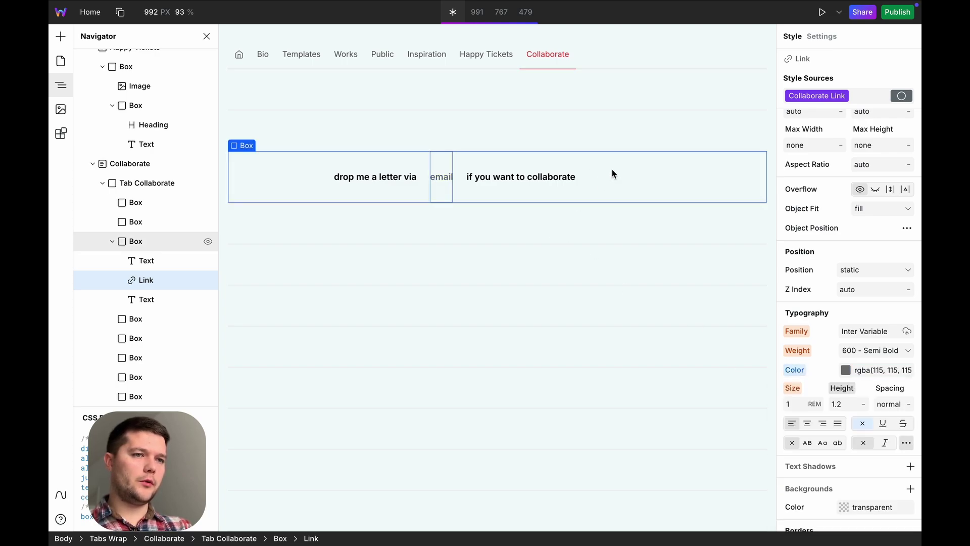
- Duplicate the finished text row three times and delete three surplus empty rows below the copies
{"action": "left_click", "coordinate": [611, 169]}
{"action": "key", "text": "ctrl+d"}
{"action": "key", "text": "ctrl+d"}
{"action": "key", "text": "ctrl+d"}
{"action": "left_click", "coordinate": [459, 342]}
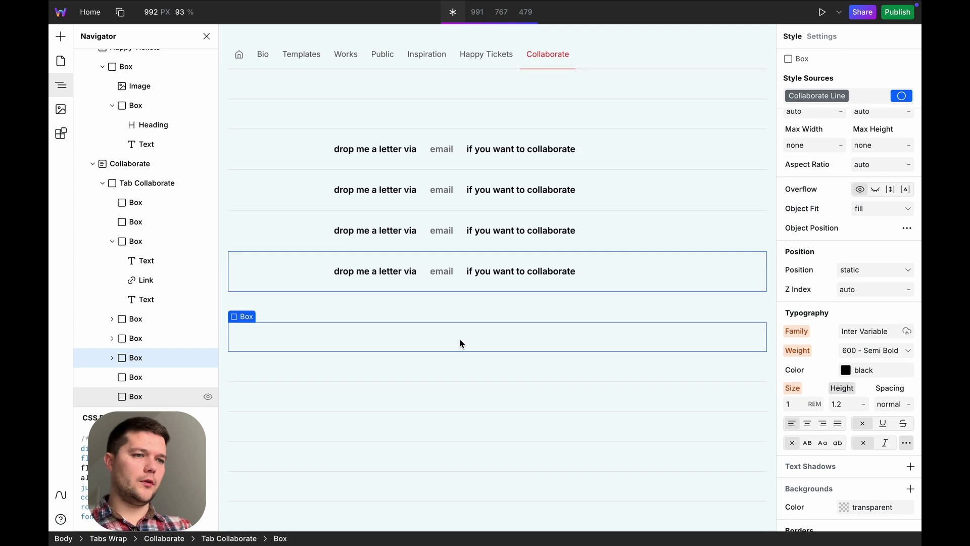
{"action": "left_click", "coordinate": [444, 433]}
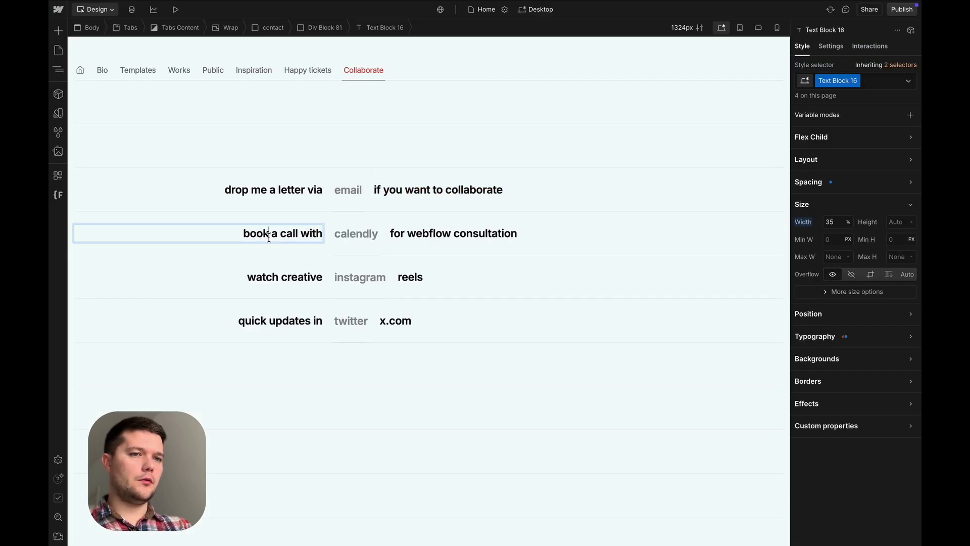
- Copy "book a call with" and "watch creative" from the Webflow design into the first Texts of the second and third text rows in Webstudio
{"action": "double_click", "coordinate": [268, 235]}
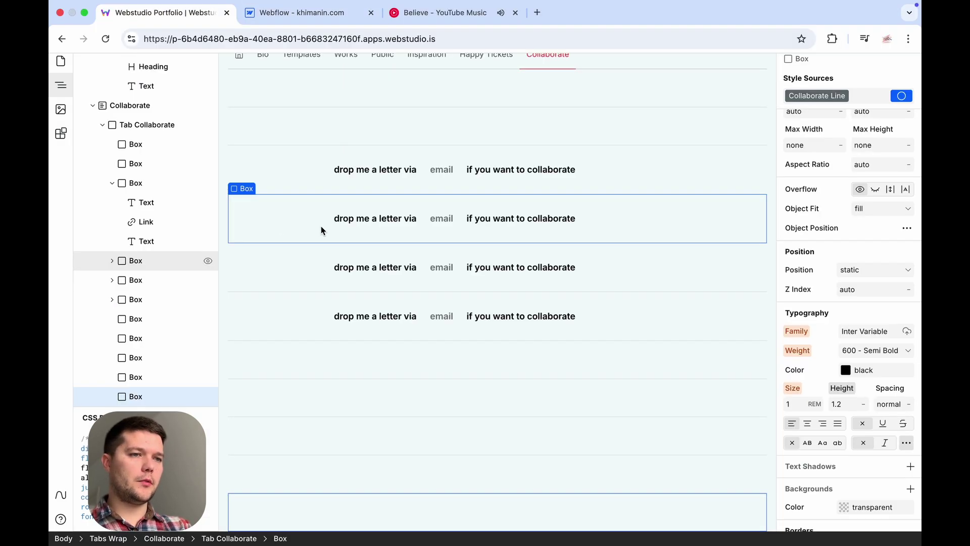
{"action": "key", "text": "ctrl+v"}
{"action": "key", "text": "ctrl+v"}
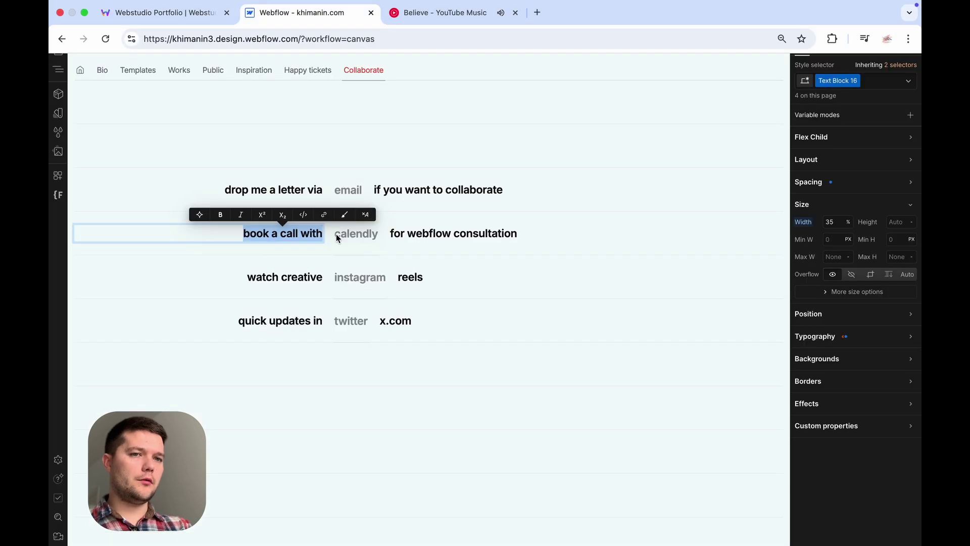
{"action": "double_click", "coordinate": [283, 277]}
{"action": "key", "text": "ctrl+c"}
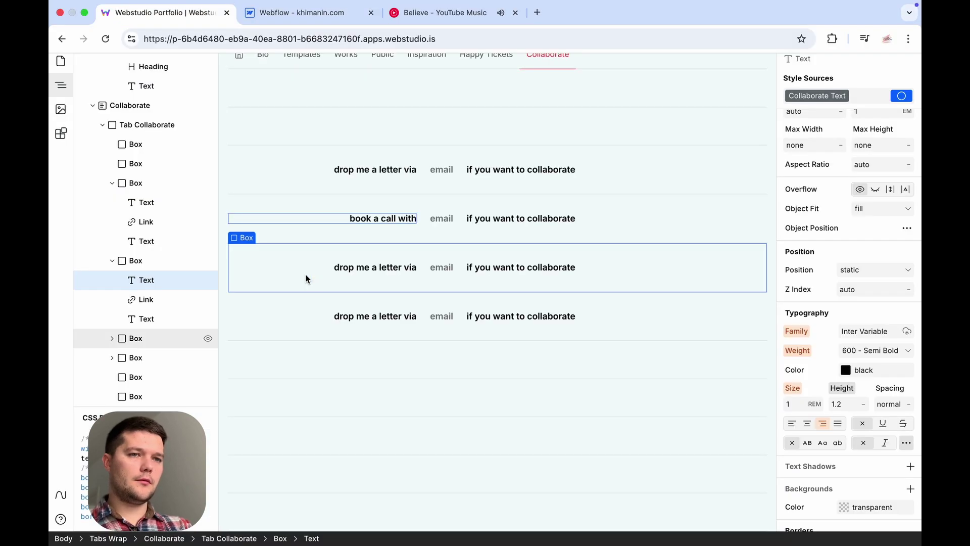
{"action": "left_click", "coordinate": [346, 272]}
{"action": "key", "text": "ctrl+v"}
- Copy "quick updates in" from the Webflow design and paste it over the first Text of the fourth text row in Webstudio
{"action": "key", "text": "ctrl+Tab"}
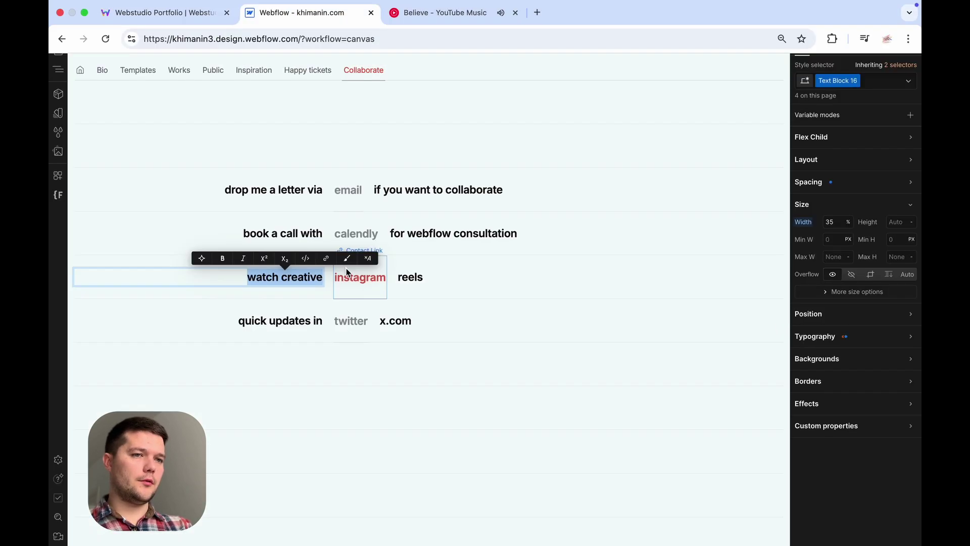
{"action": "double_click", "coordinate": [297, 321]}
{"action": "key", "text": "ctrl+c"}
{"action": "key", "text": "ctrl+Tab"}
{"action": "left_click", "coordinate": [347, 317]}
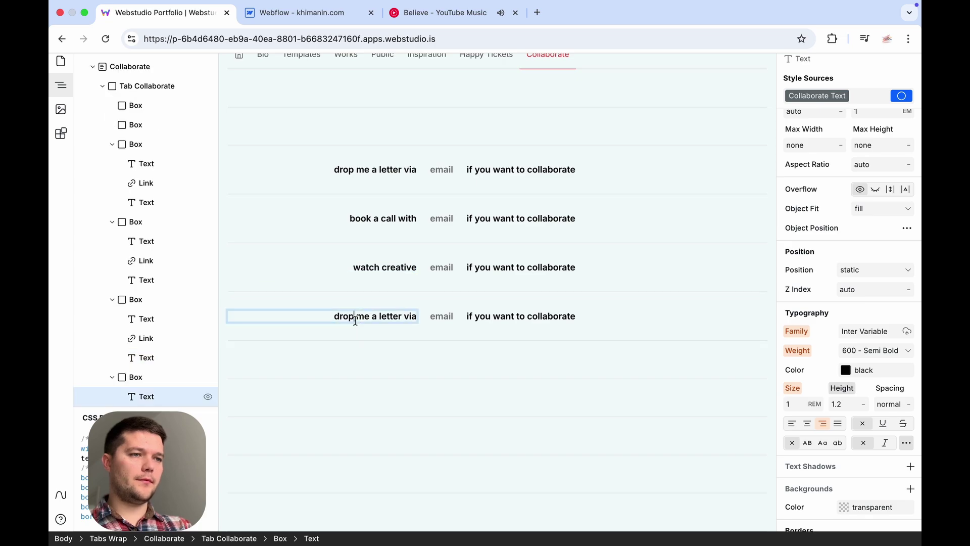
{"action": "key", "text": "ctrl+v"}
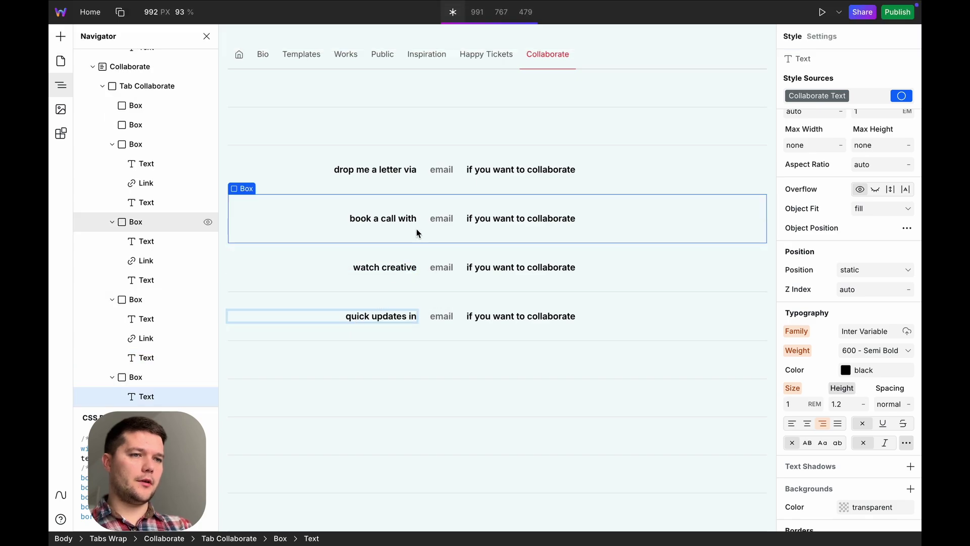
- Copy "for webflow consultation" from Webflow over the "book a call with" row's last Text in Webstudio and extend it to "for webflow and webstudio consultation"
{"action": "key", "text": "ctrl+Tab"}
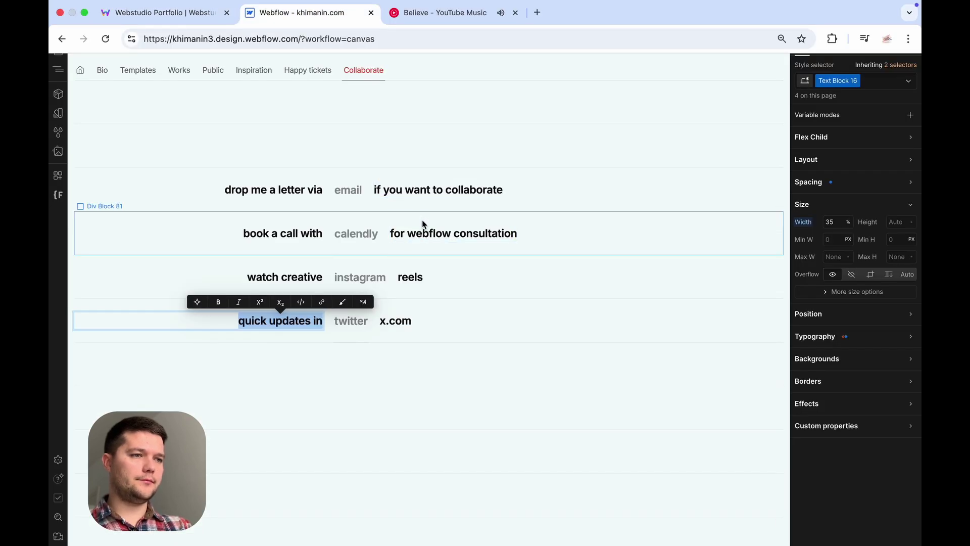
{"action": "double_click", "coordinate": [423, 233]}
{"action": "key", "text": "ctrl+c"}
{"action": "key", "text": "ctrl+Tab"}
{"action": "left_click", "coordinate": [496, 218]}
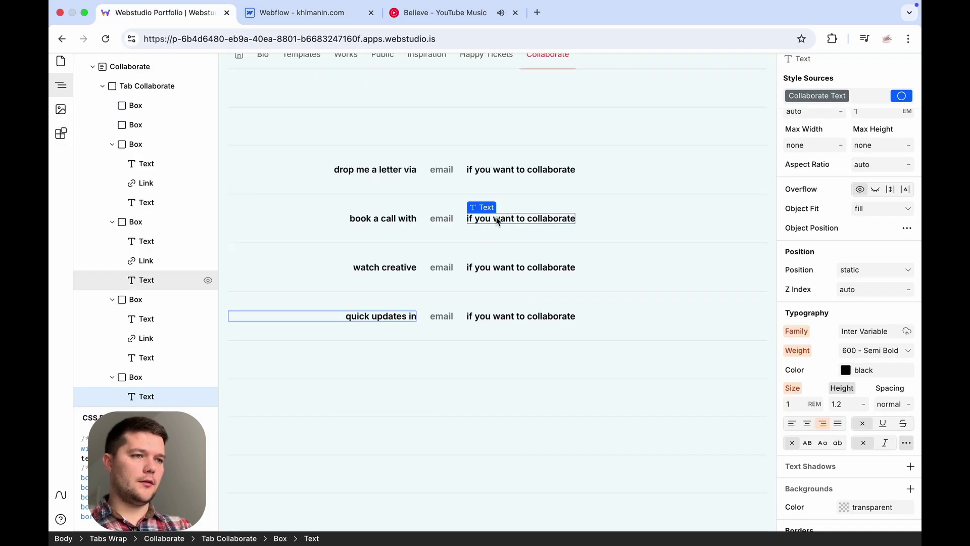
{"action": "key", "text": "ctrl+v"}
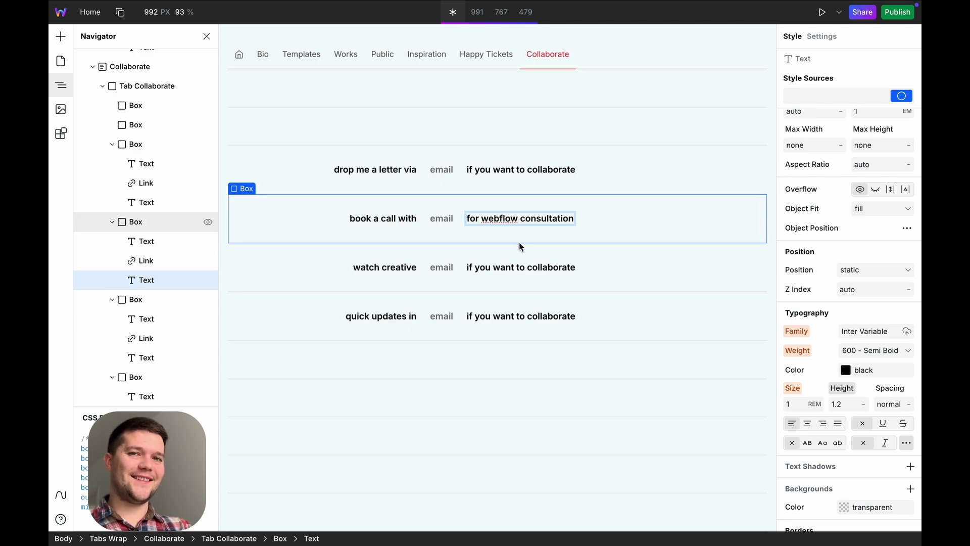
{"action": "type", "text": "and webstudio"}
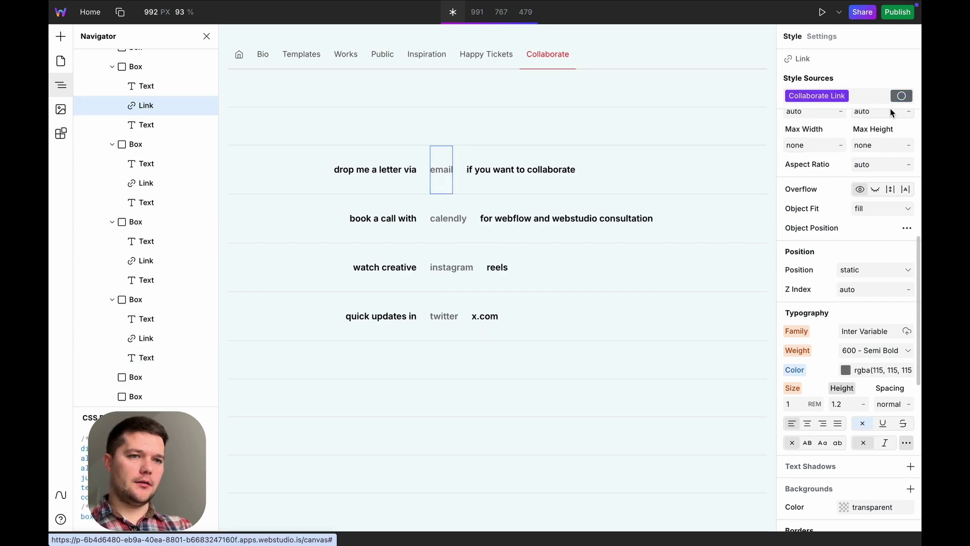
- Give the Collaborate Link token's Hover state a blue text colour, #3b58af
{"action": "left_click", "coordinate": [843, 95]}
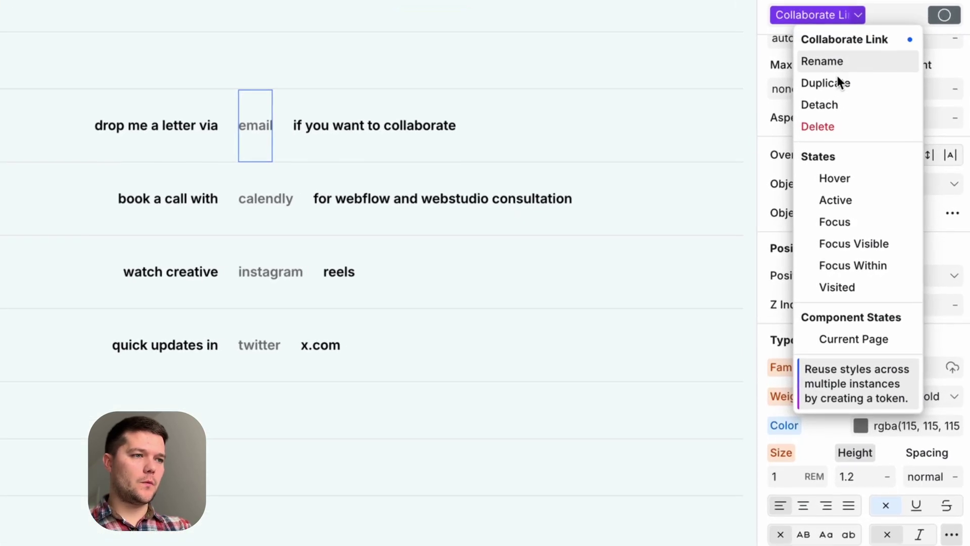
{"action": "left_click", "coordinate": [843, 180]}
{"action": "scroll", "coordinate": [892, 408], "scroll_direction": "down", "scroll_amount": 2}
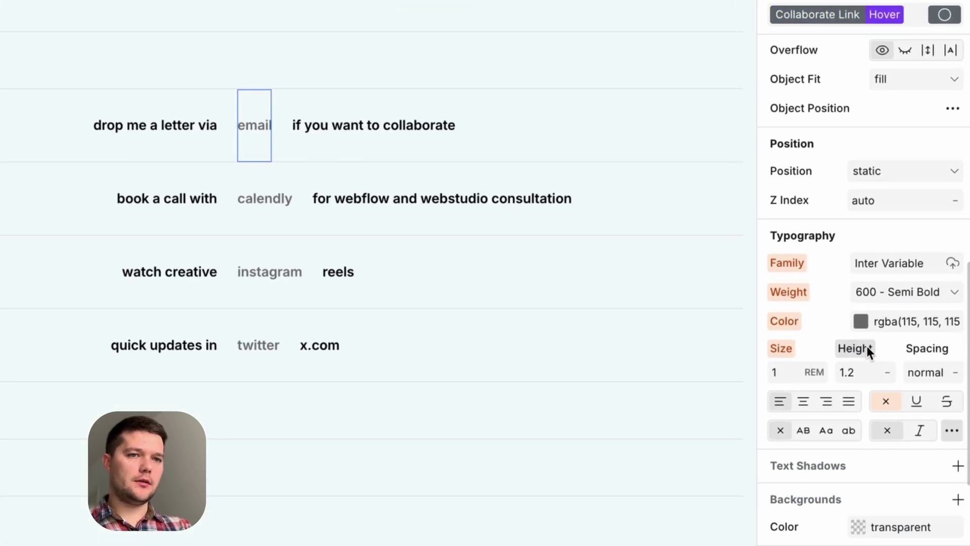
{"action": "left_click", "coordinate": [861, 321]}
{"action": "left_click", "coordinate": [884, 489]}
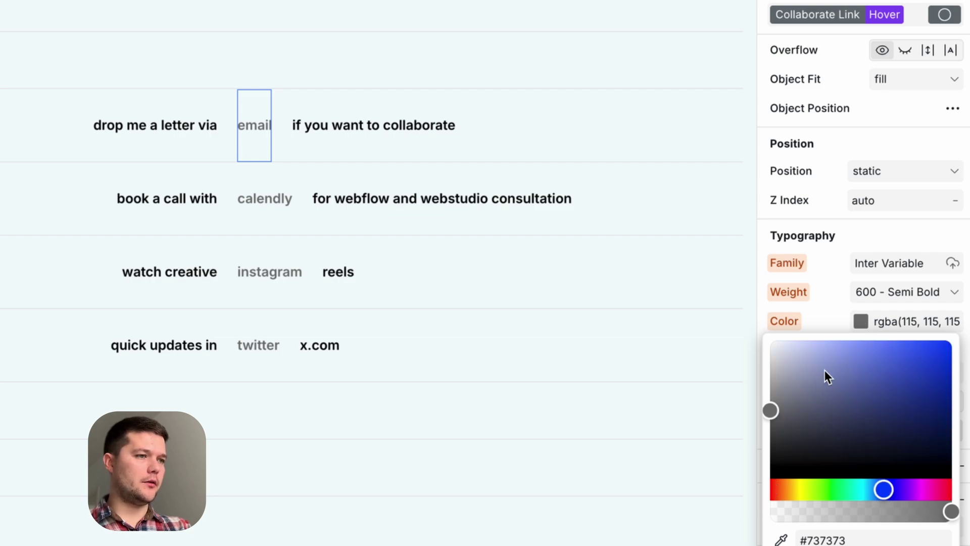
{"action": "left_click_drag", "start_coordinate": [824, 370], "coordinate": [892, 380]}
- Return to the Collaborate Link token's base state and add a color transition of 300 ms with ease easing and no delay
{"action": "left_click", "coordinate": [894, 14]}
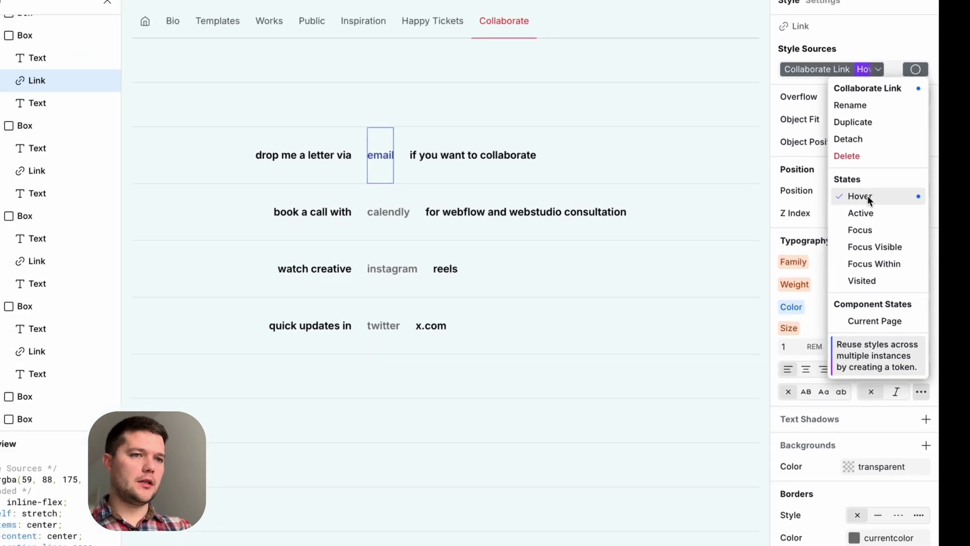
{"action": "left_click", "coordinate": [869, 198]}
{"action": "scroll", "coordinate": [842, 377], "scroll_direction": "down", "scroll_amount": 5}
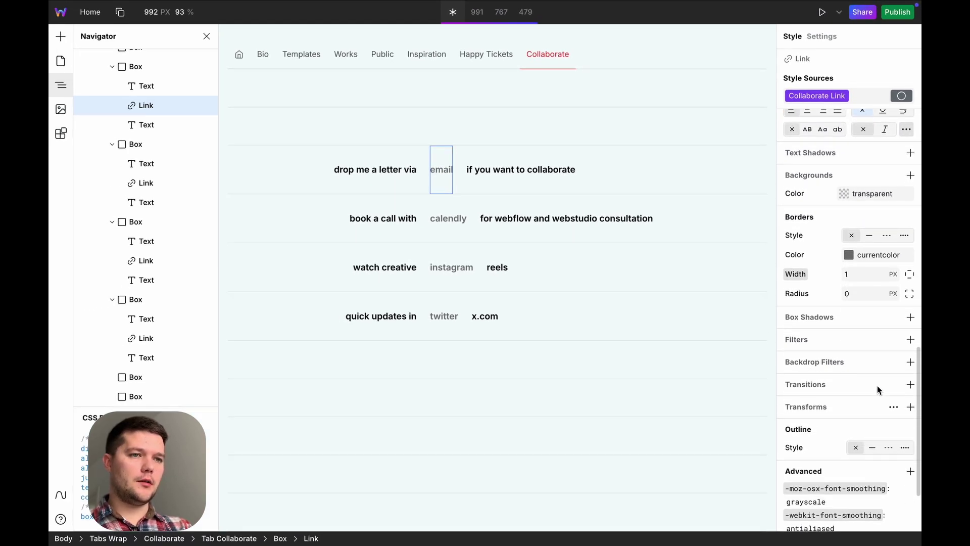
{"action": "left_click", "coordinate": [911, 384]}
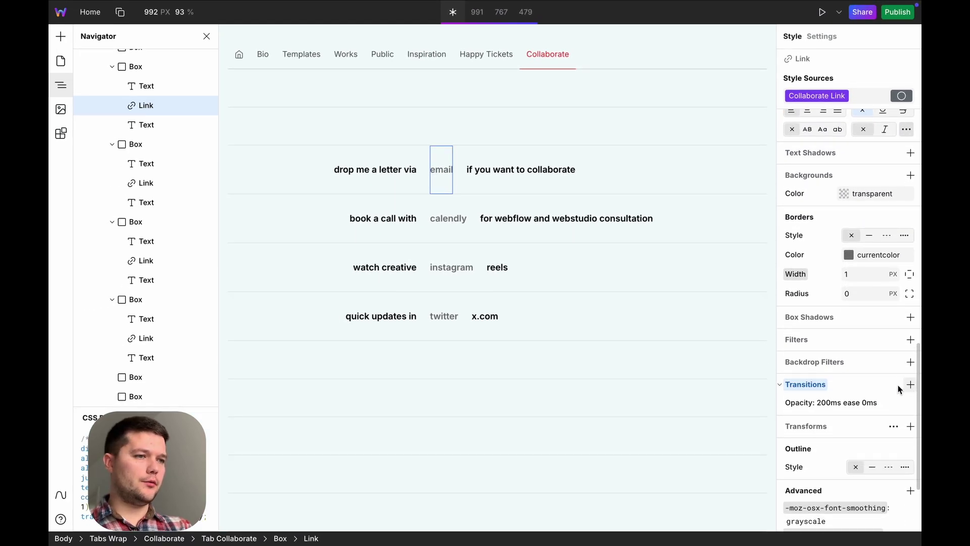
{"action": "left_click", "coordinate": [797, 403]}
{"action": "left_click", "coordinate": [756, 417]}
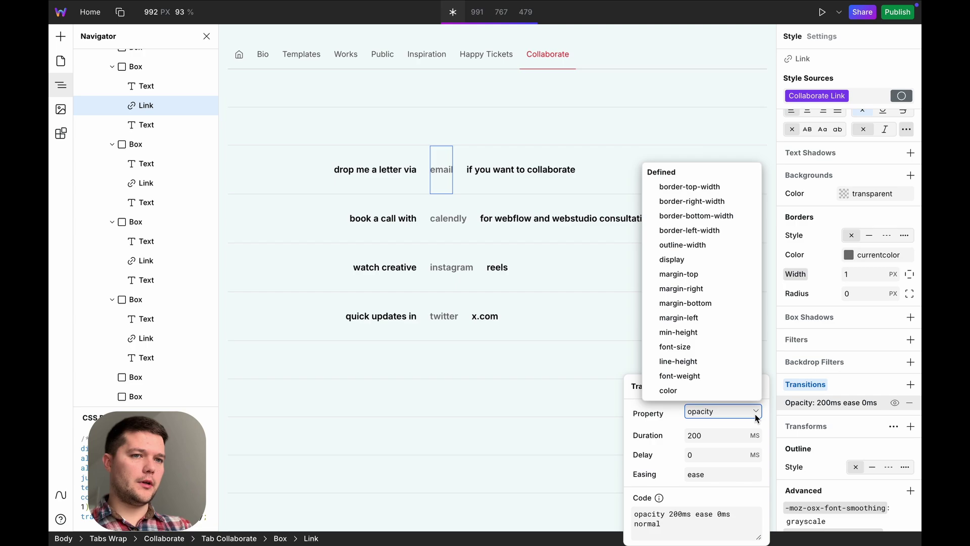
{"action": "scroll", "coordinate": [735, 374], "scroll_direction": "down", "scroll_amount": 2}
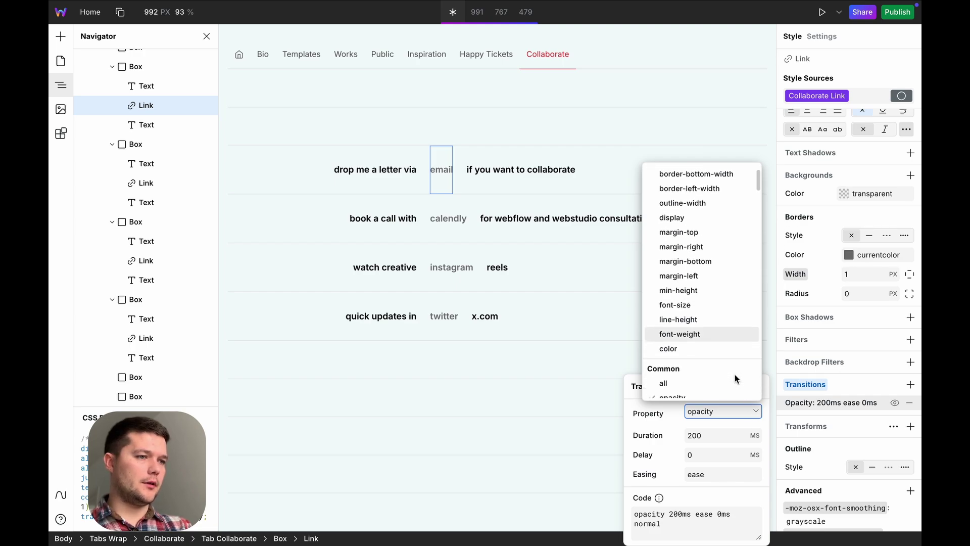
{"action": "left_click", "coordinate": [701, 348]}
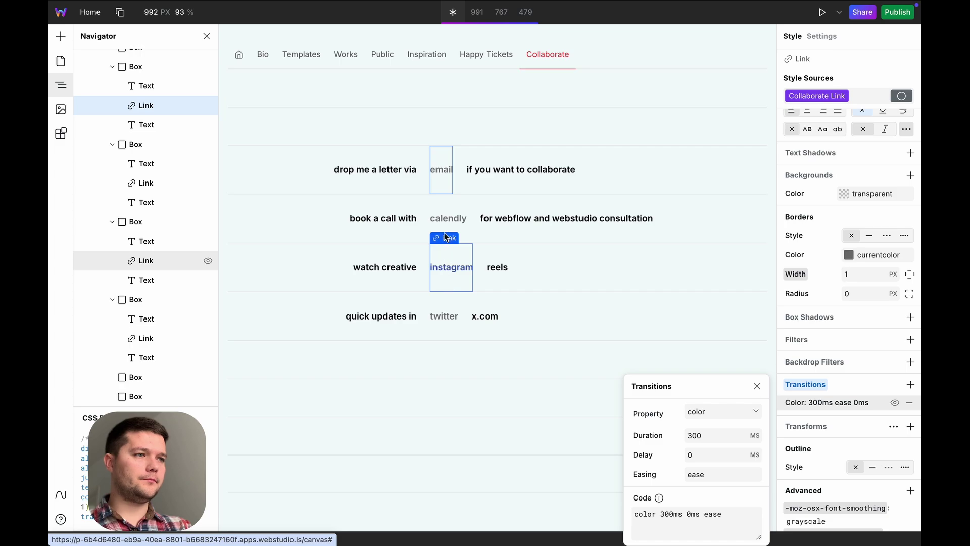
- Change the Collaborate Link token's Hover text colour to a brighter blue with RGB values 47, 92, 226
{"action": "left_click", "coordinate": [844, 96]}
{"action": "left_click", "coordinate": [829, 206]}
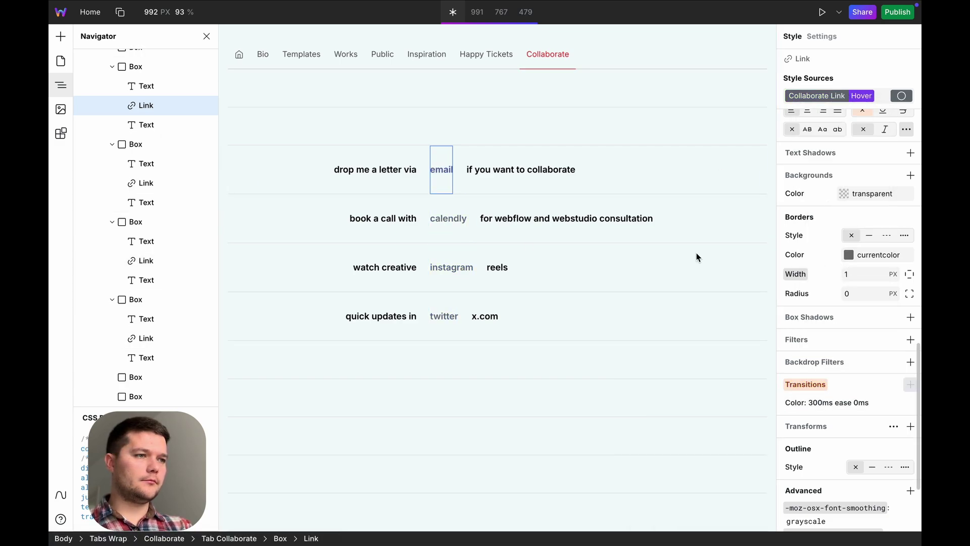
{"action": "scroll", "coordinate": [847, 273], "scroll_direction": "up", "scroll_amount": 5}
{"action": "left_click", "coordinate": [846, 276]}
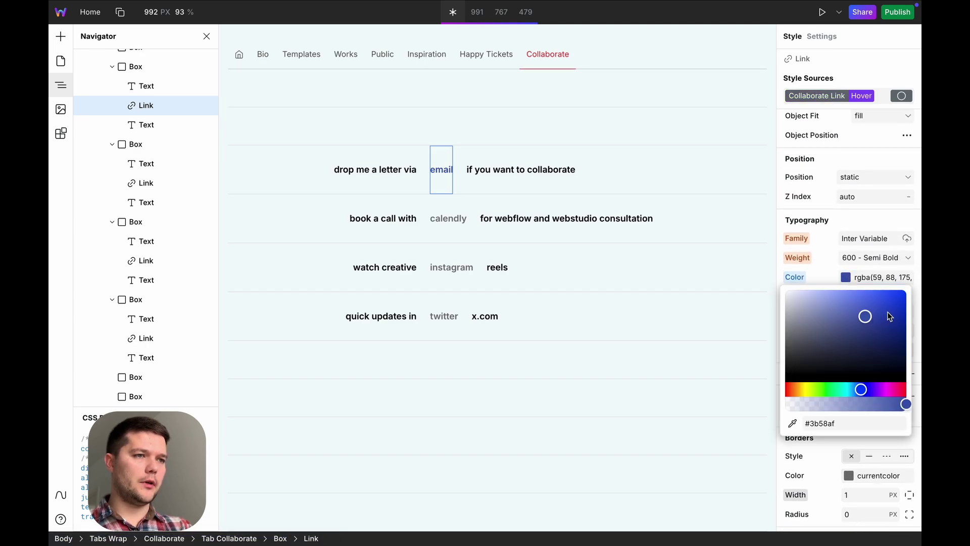
{"action": "key", "text": "Escape"}
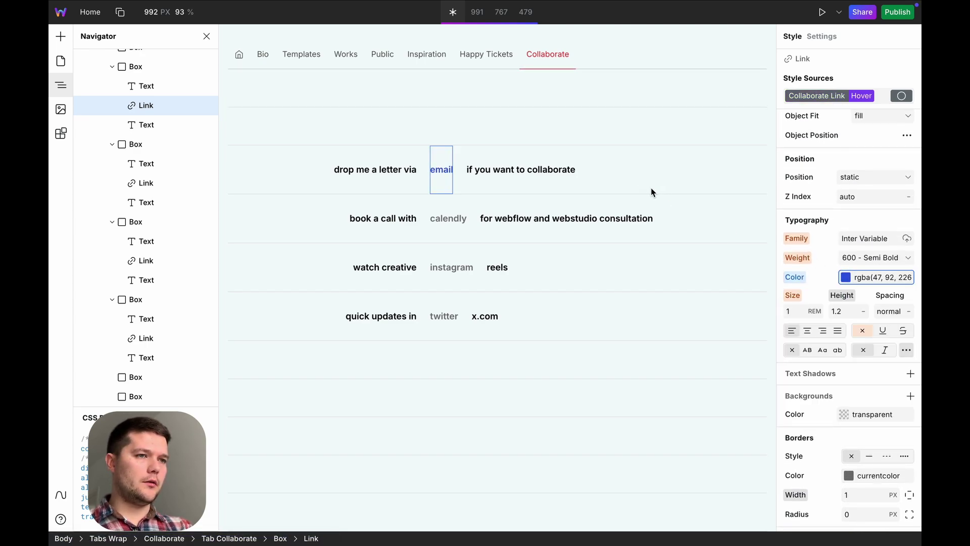
- Preview the site's Collaborate tab to check the link hover effect, and return to editing
{"action": "left_click", "coordinate": [536, 269]}
{"action": "key", "text": "super+shift+p"}
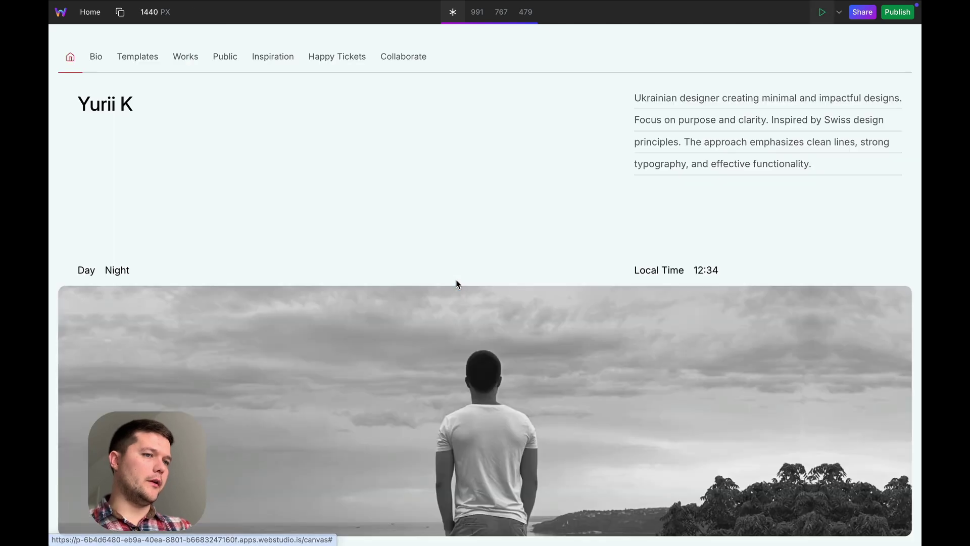
{"action": "left_click", "coordinate": [411, 56]}
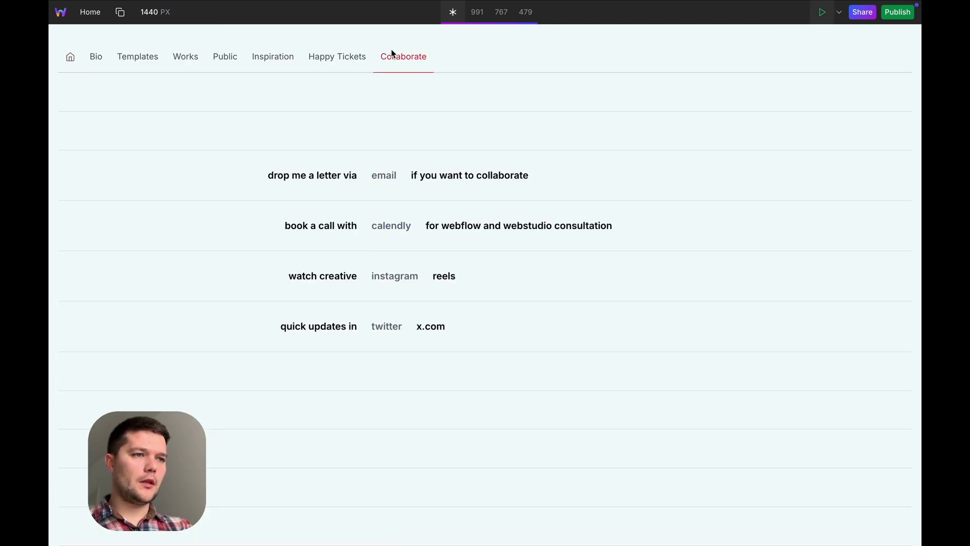
{"action": "key", "text": "super+shift+p"}
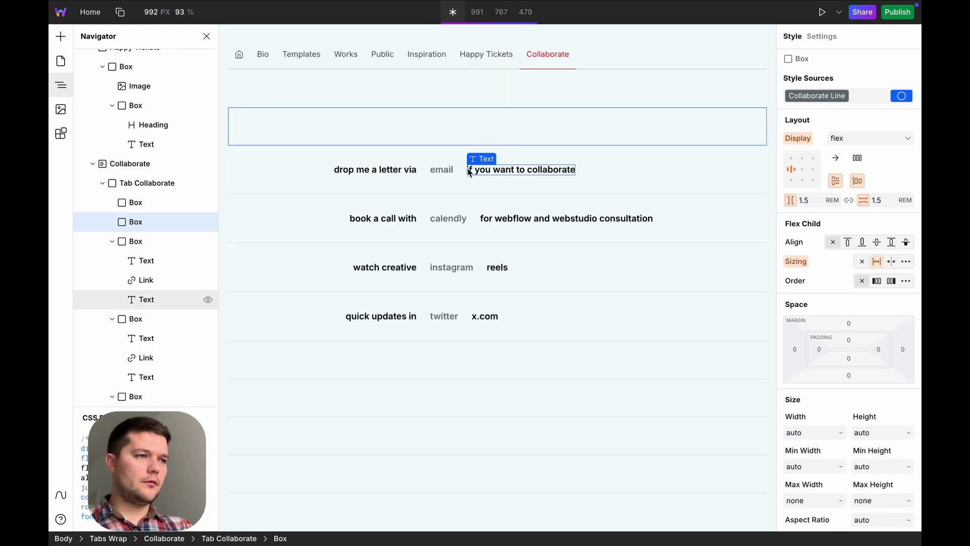
{"action": "left_click", "coordinate": [445, 186]}
{"action": "left_click", "coordinate": [844, 96]}
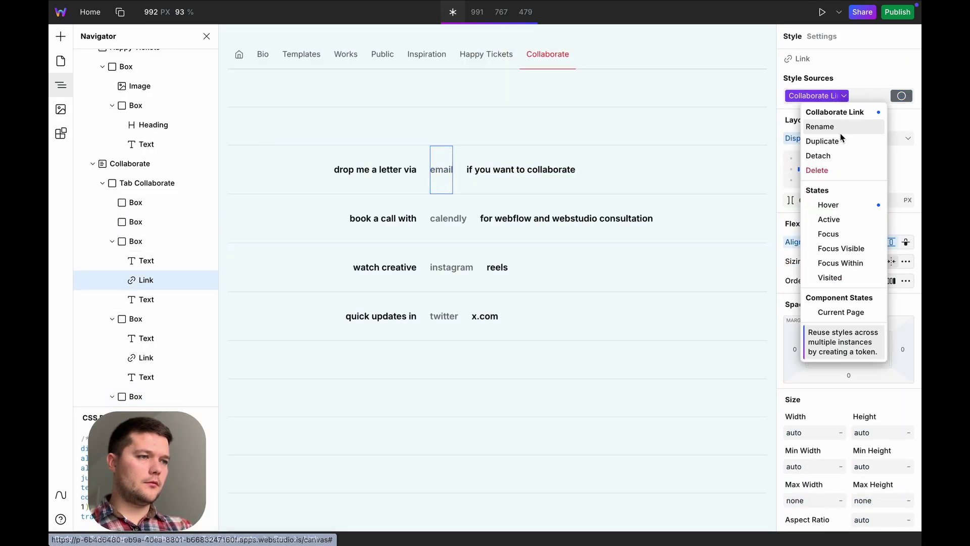
{"action": "left_click", "coordinate": [836, 205]}
{"action": "scroll", "coordinate": [837, 354], "scroll_direction": "down", "scroll_amount": 3}
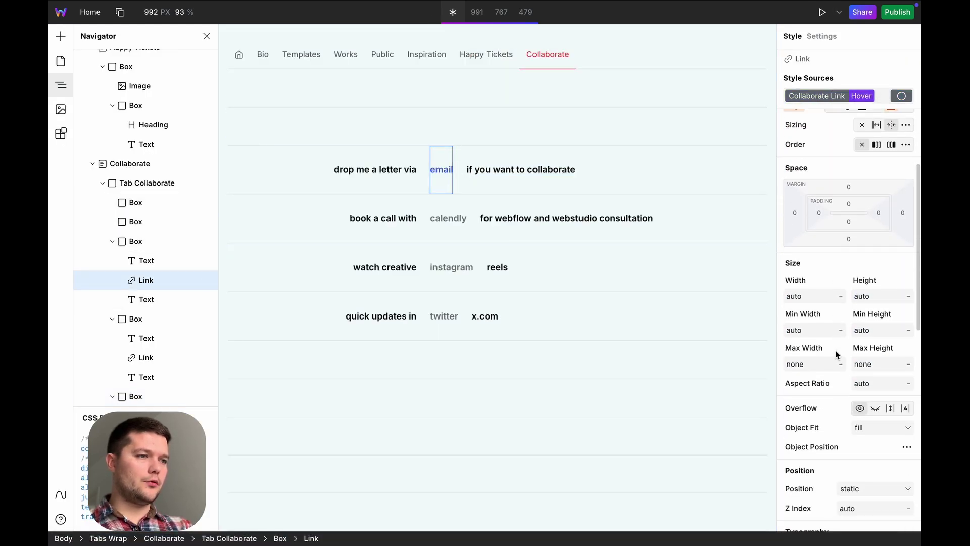
- Copy the red text colour from the Active component state of the Tab token on the Collaborate tab trigger
{"action": "left_click", "coordinate": [555, 48]}
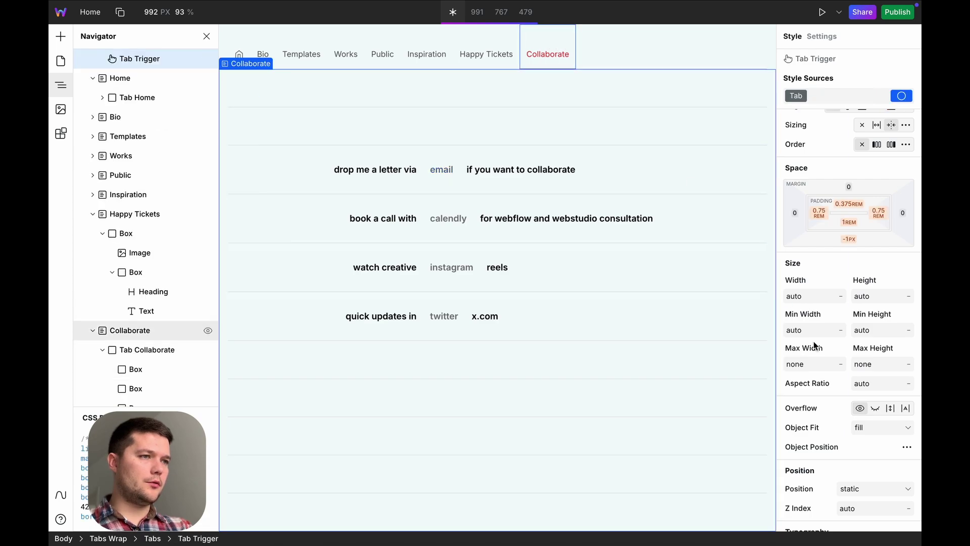
{"action": "scroll", "coordinate": [813, 344], "scroll_direction": "down", "scroll_amount": 5}
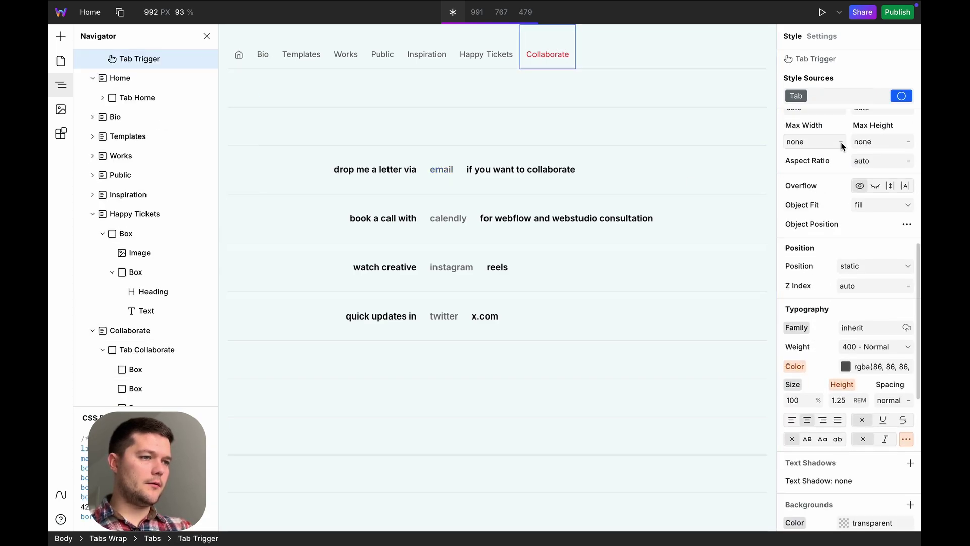
{"action": "left_click", "coordinate": [800, 95]}
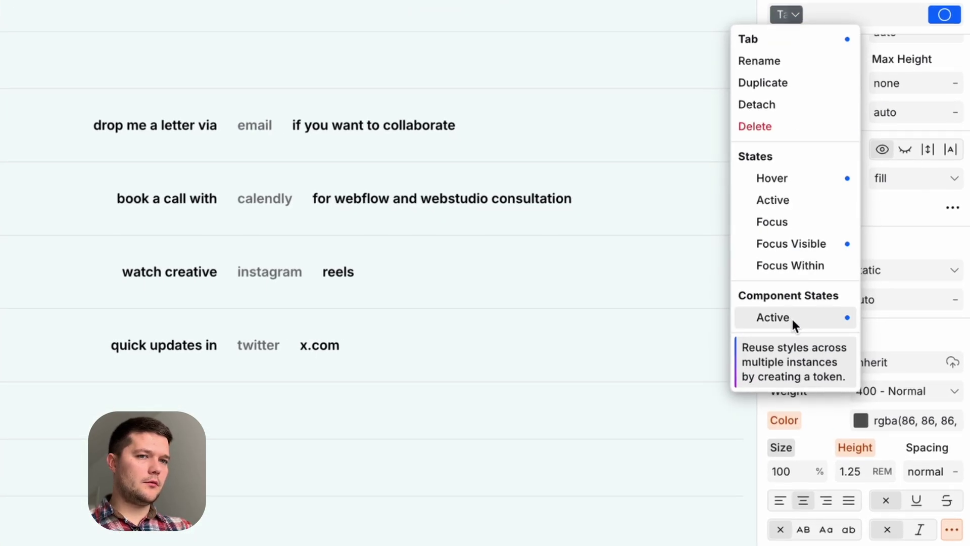
{"action": "left_click", "coordinate": [791, 316]}
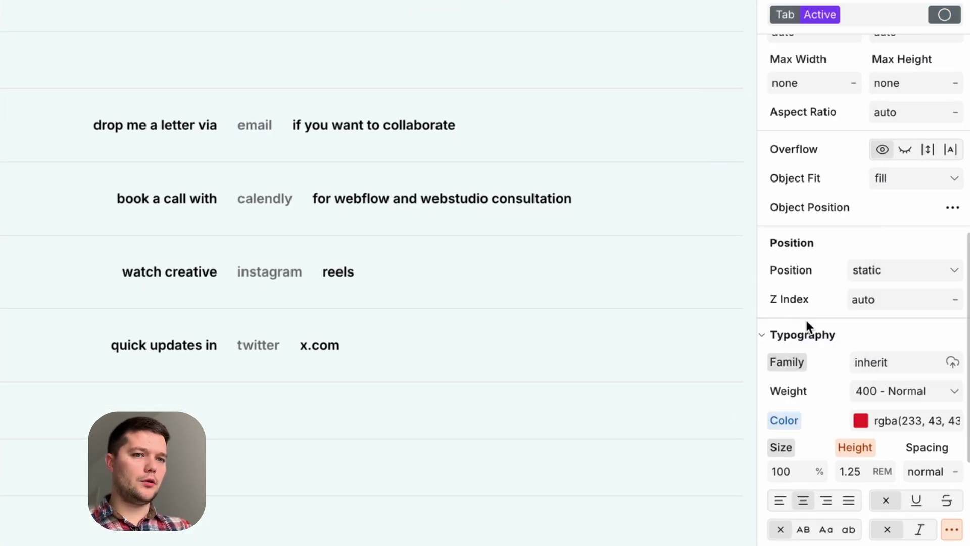
{"action": "double_click", "coordinate": [895, 420]}
{"action": "left_click", "coordinate": [895, 420]}
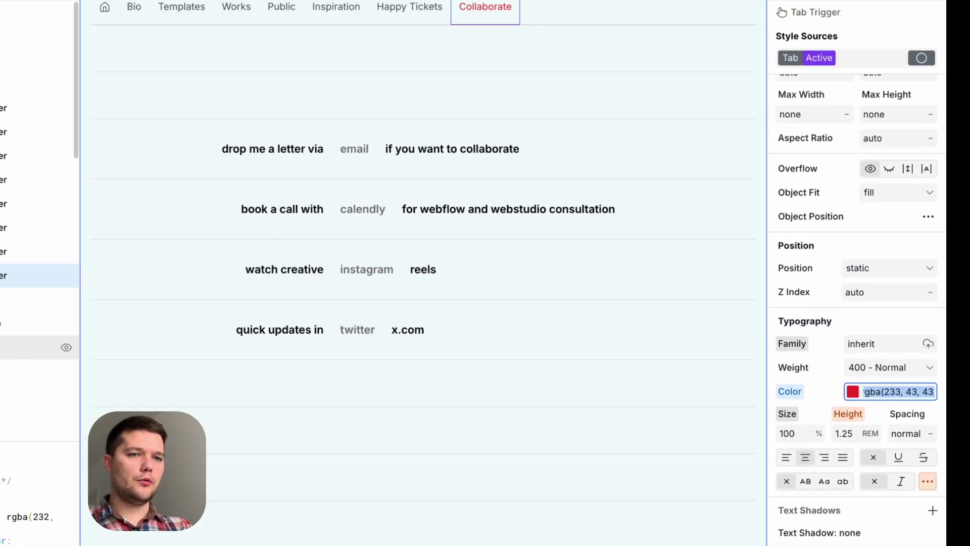
- Create a CSS variable --color-red on the Global Root with the value rgba(233, 43, 43, 1)
{"action": "left_click", "coordinate": [111, 59]}
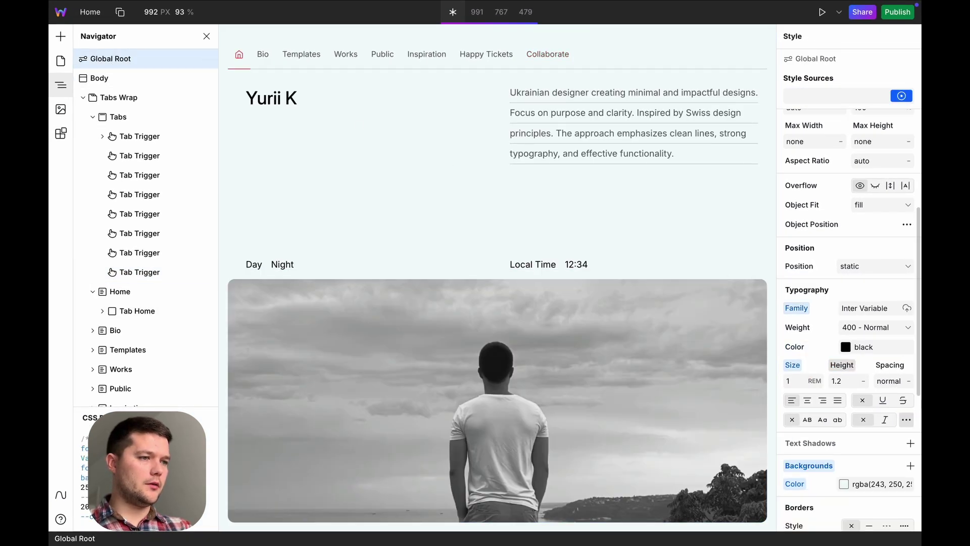
{"action": "scroll", "coordinate": [852, 451], "scroll_direction": "down", "scroll_amount": 6}
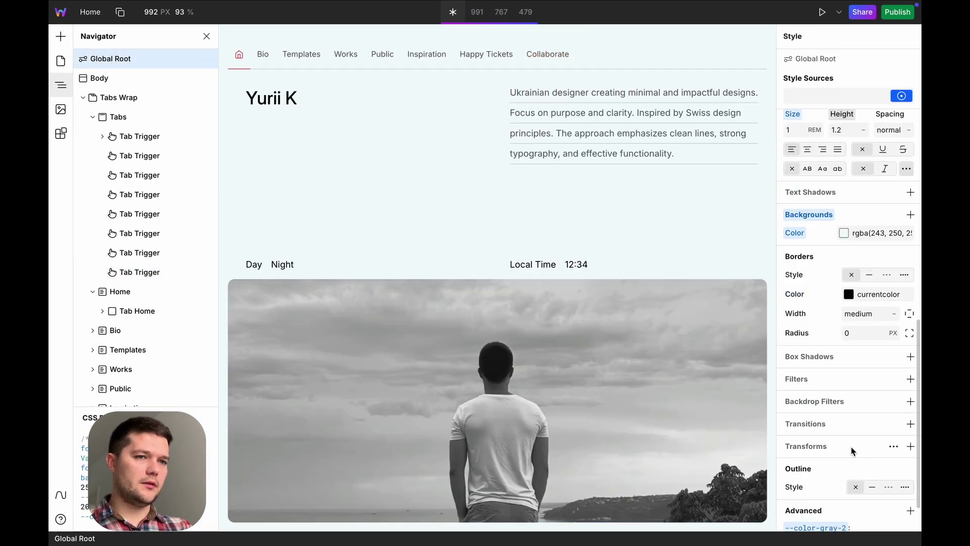
{"action": "left_click", "coordinate": [909, 462]}
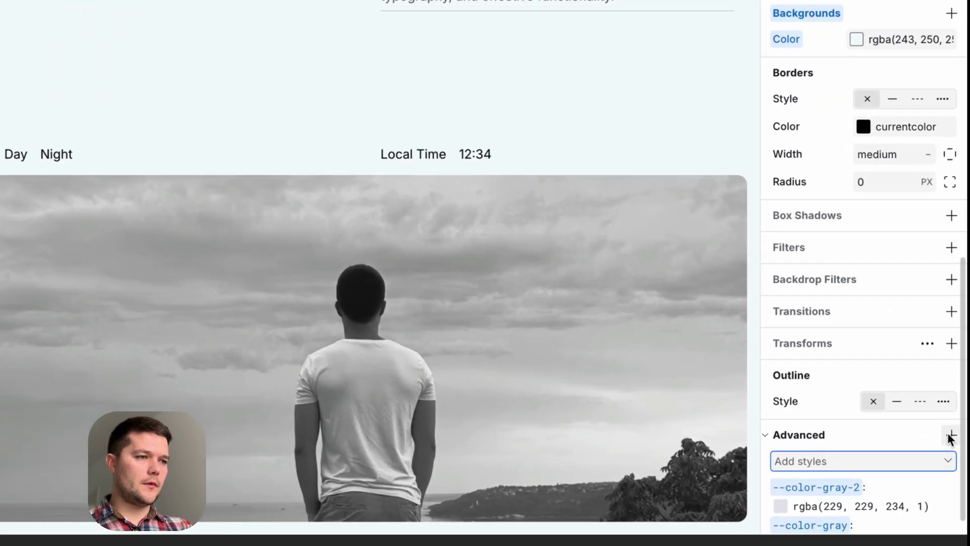
{"action": "type", "text": "--color-red"}
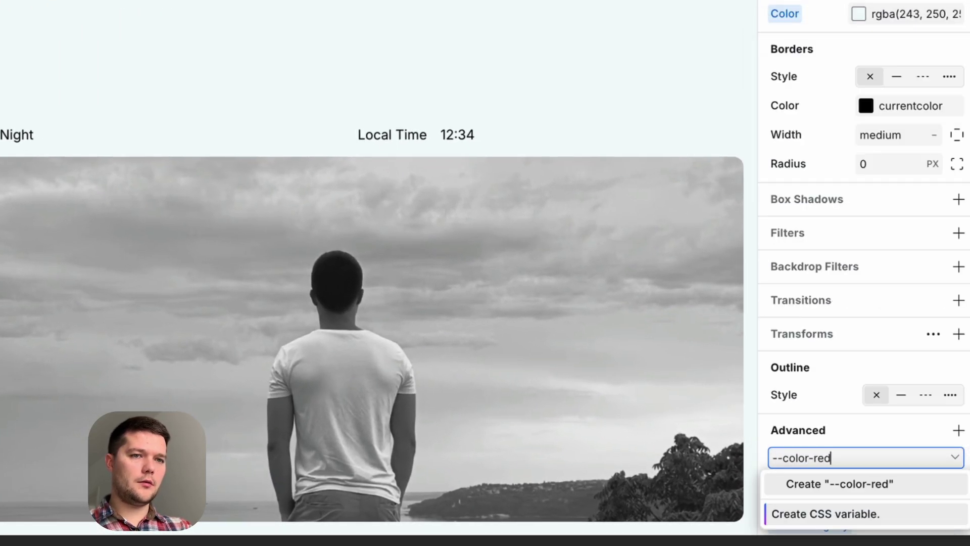
{"action": "key", "text": "Return"}
{"action": "type", "text": "rgba(233, 43, 43, 1)"}
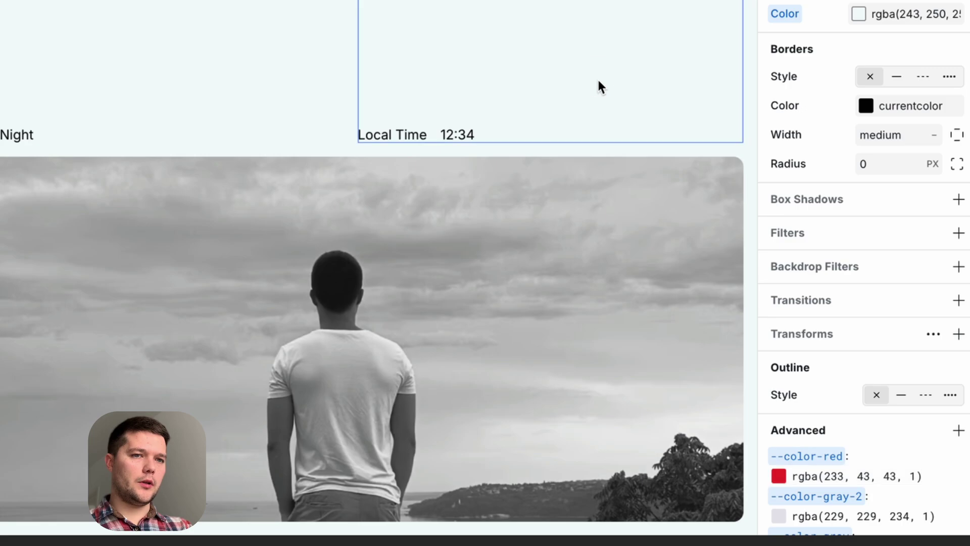
{"action": "left_click", "coordinate": [596, 78]}
- Set the Collaborate Link token's Hover text colour to the --color-red variable using the email link
{"action": "left_click", "coordinate": [534, 42]}
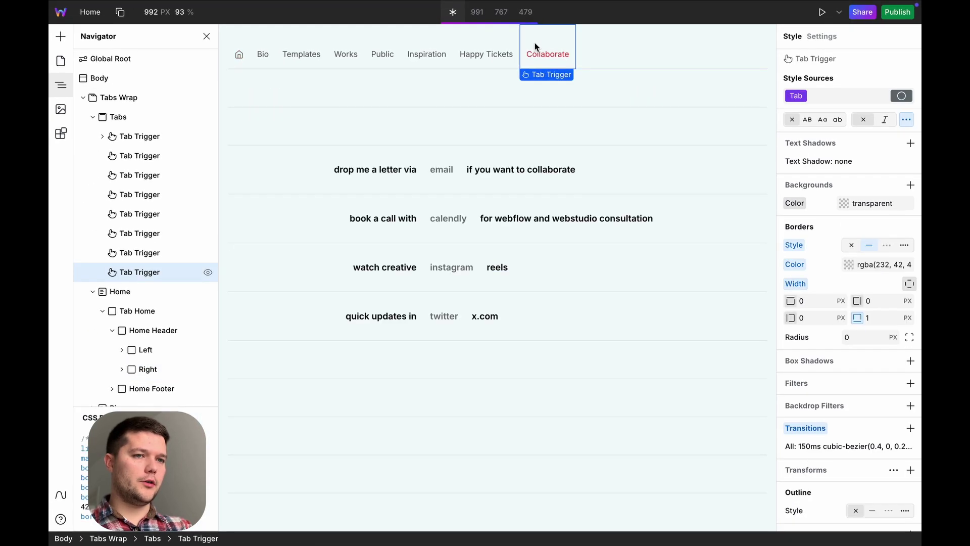
{"action": "left_click", "coordinate": [450, 157]}
{"action": "left_click", "coordinate": [842, 97]}
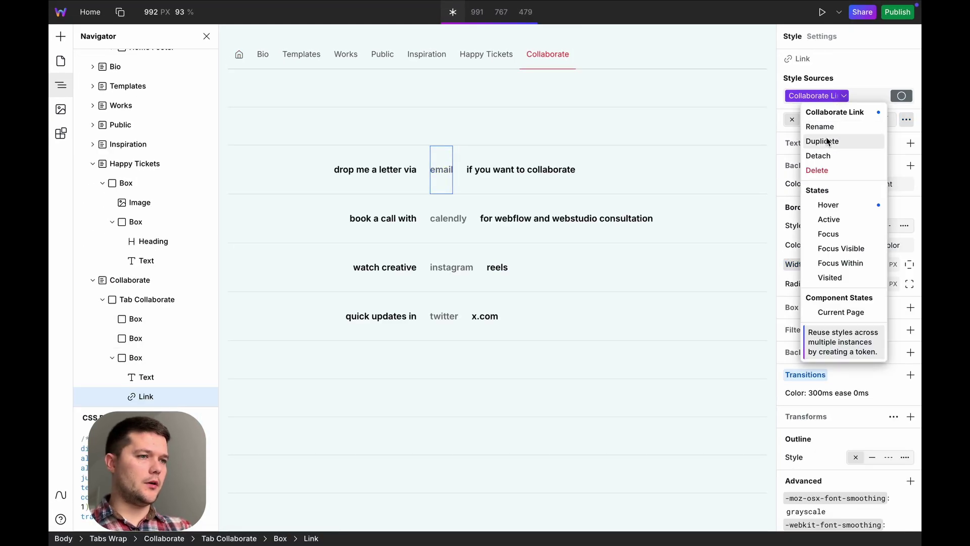
{"action": "left_click", "coordinate": [831, 206]}
{"action": "scroll", "coordinate": [840, 369], "scroll_direction": "down", "scroll_amount": 1}
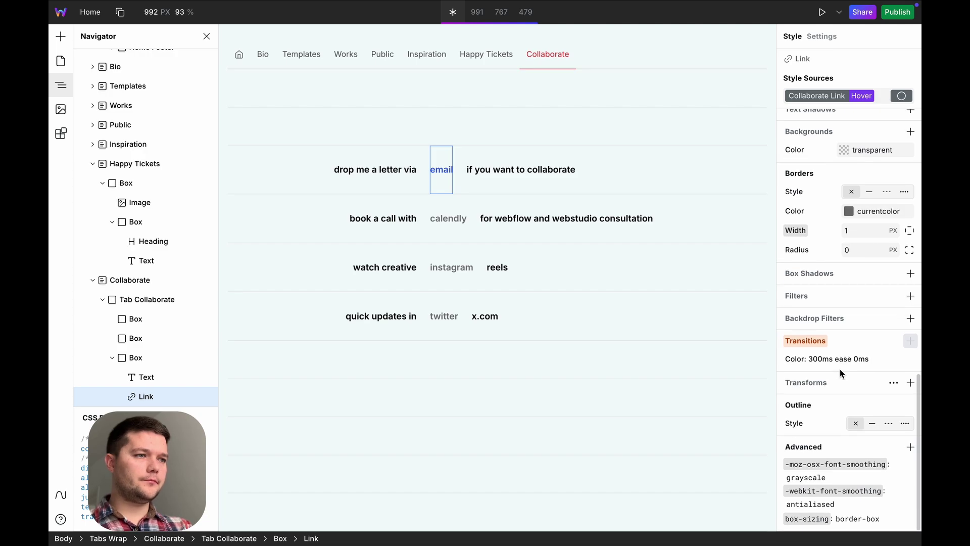
{"action": "scroll", "coordinate": [850, 341], "scroll_direction": "up", "scroll_amount": 2}
{"action": "scroll", "coordinate": [850, 341], "scroll_direction": "up", "scroll_amount": 4}
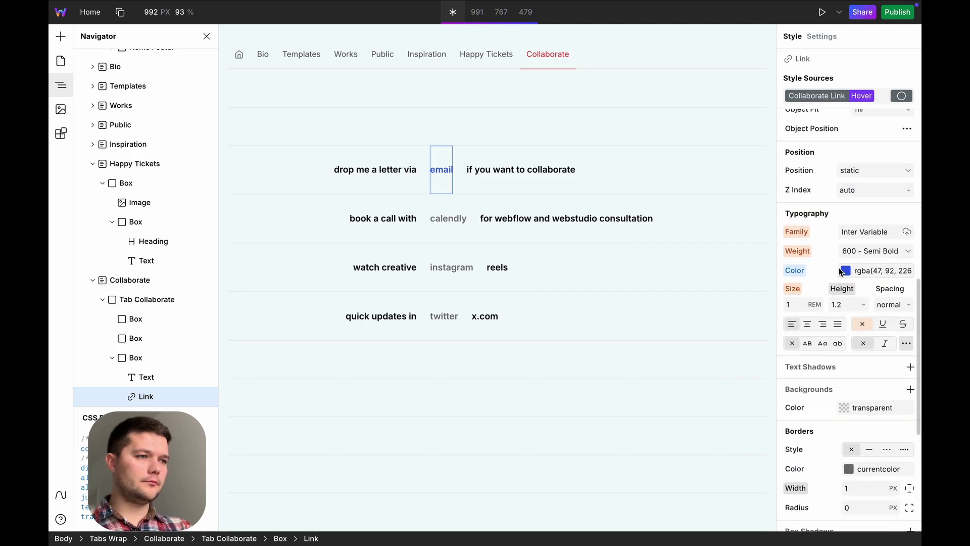
{"action": "type", "text": "--"}
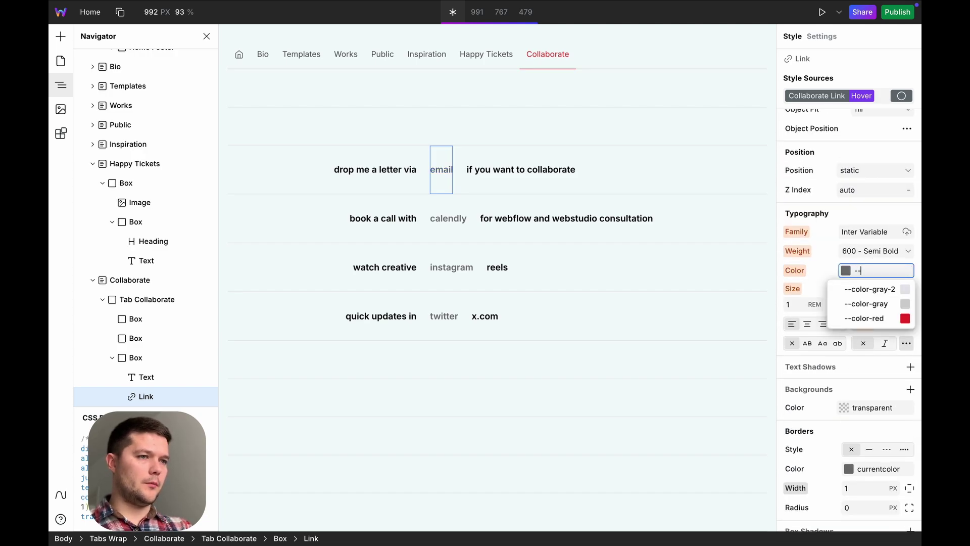
{"action": "left_click", "coordinate": [864, 318]}
{"action": "left_click", "coordinate": [658, 160]}
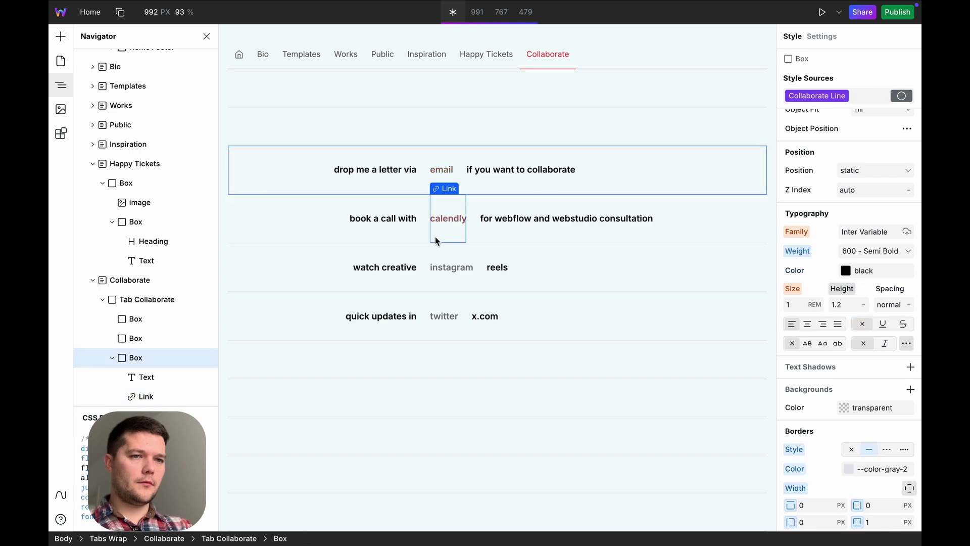
{"action": "left_click", "coordinate": [477, 132]}
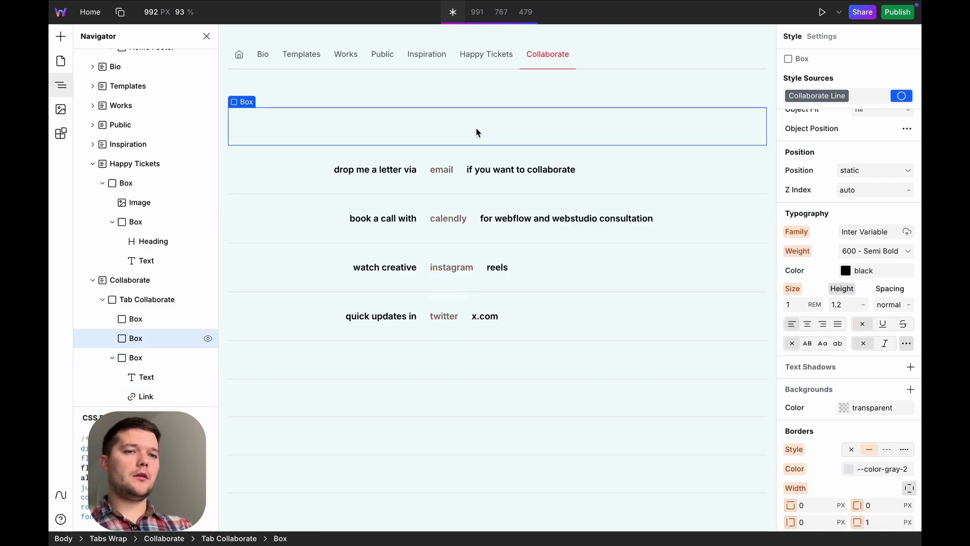
- Preview the site and go through every tab from Bio to Collaborate, checking the content and the link hover colours
{"action": "key", "text": "super+shift+p"}
{"action": "left_click", "coordinate": [96, 59]}
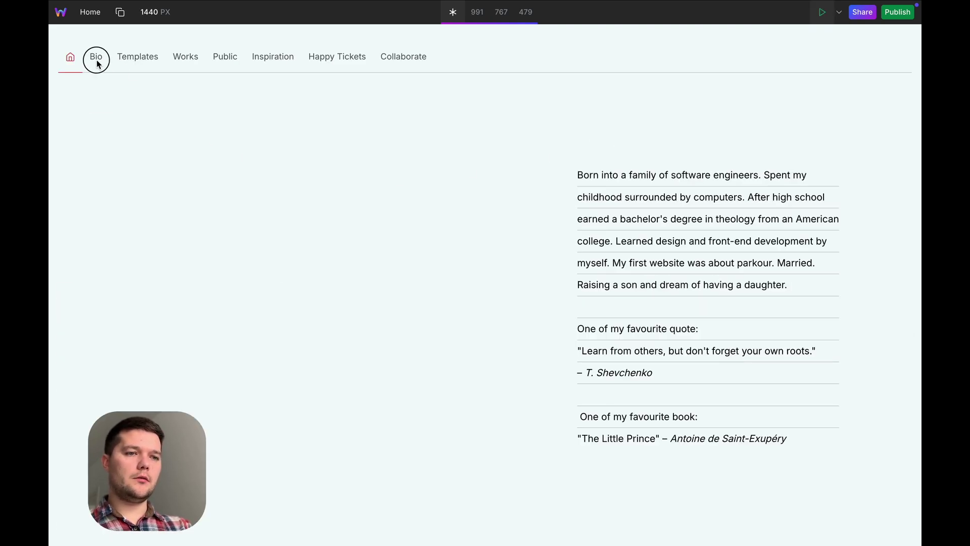
{"action": "left_click", "coordinate": [130, 58]}
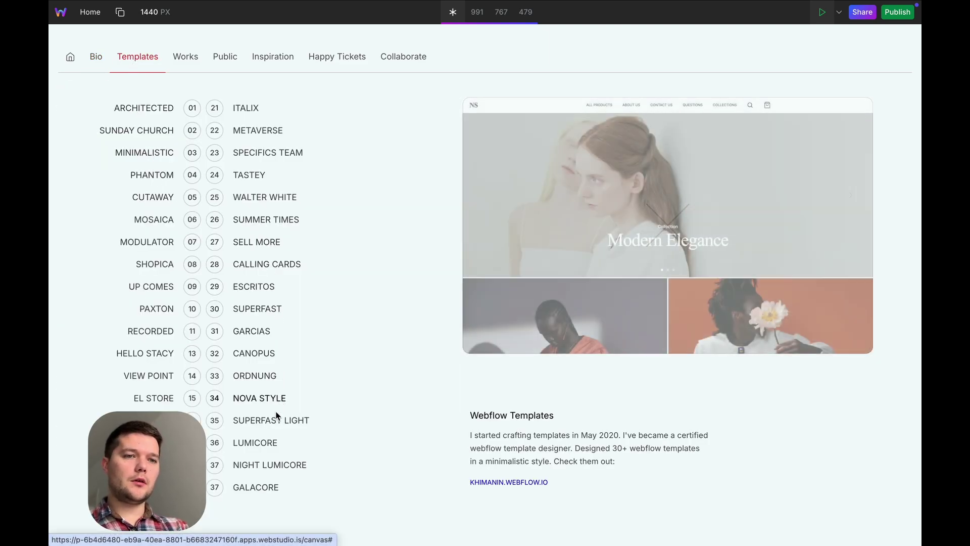
{"action": "left_click", "coordinate": [183, 57]}
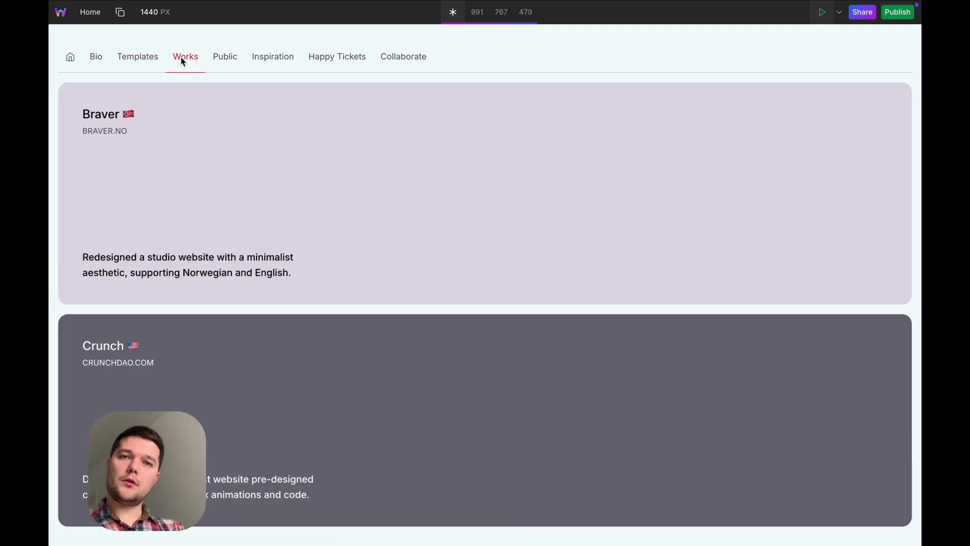
{"action": "left_click", "coordinate": [225, 55]}
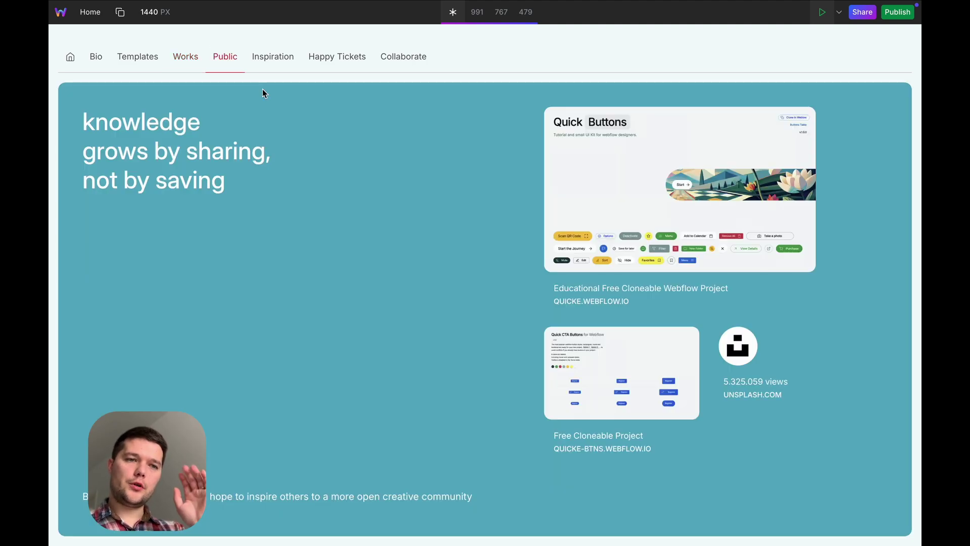
{"action": "left_click", "coordinate": [273, 60]}
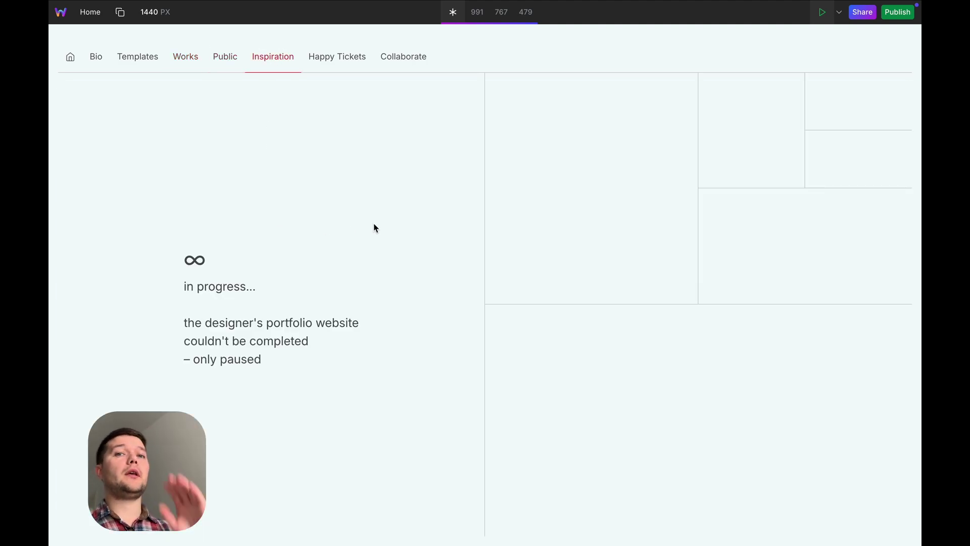
{"action": "left_click", "coordinate": [319, 60]}
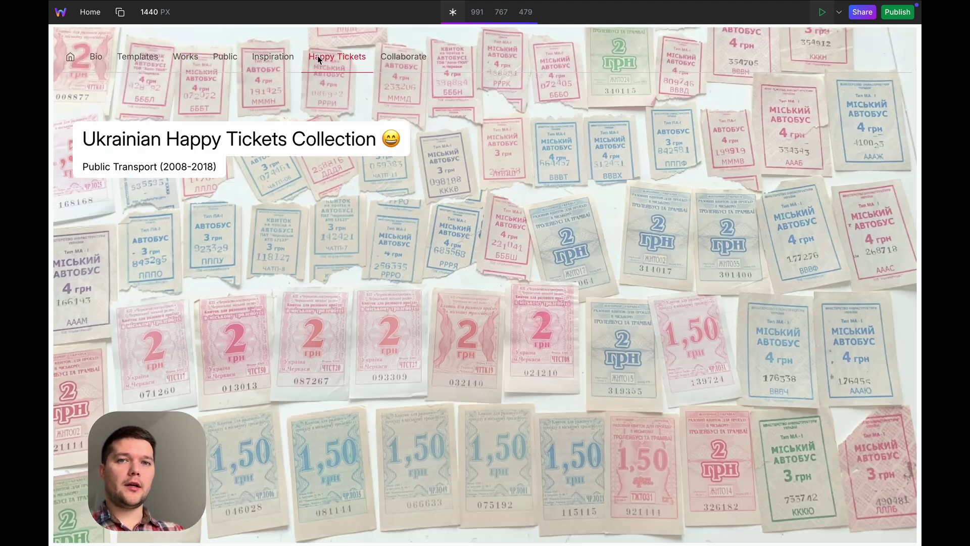
{"action": "left_click", "coordinate": [409, 59]}
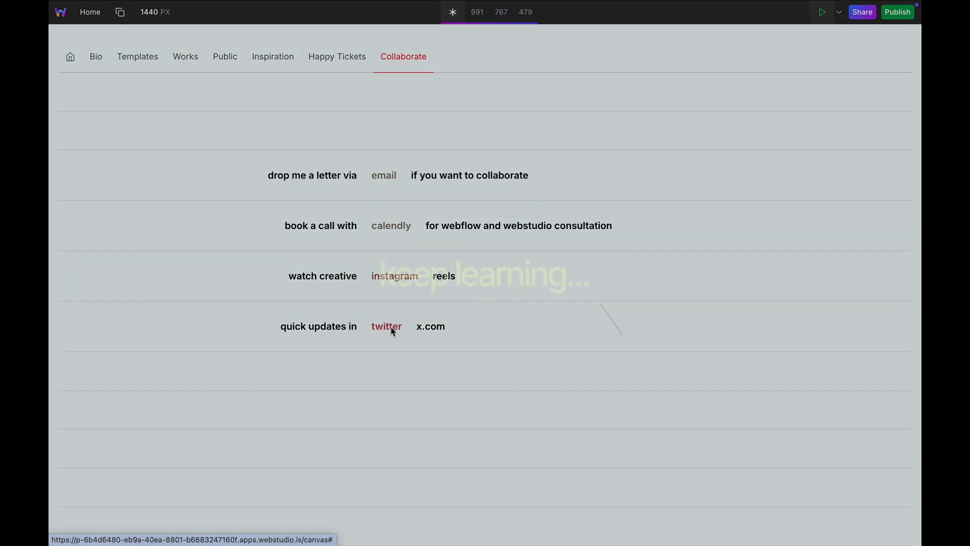